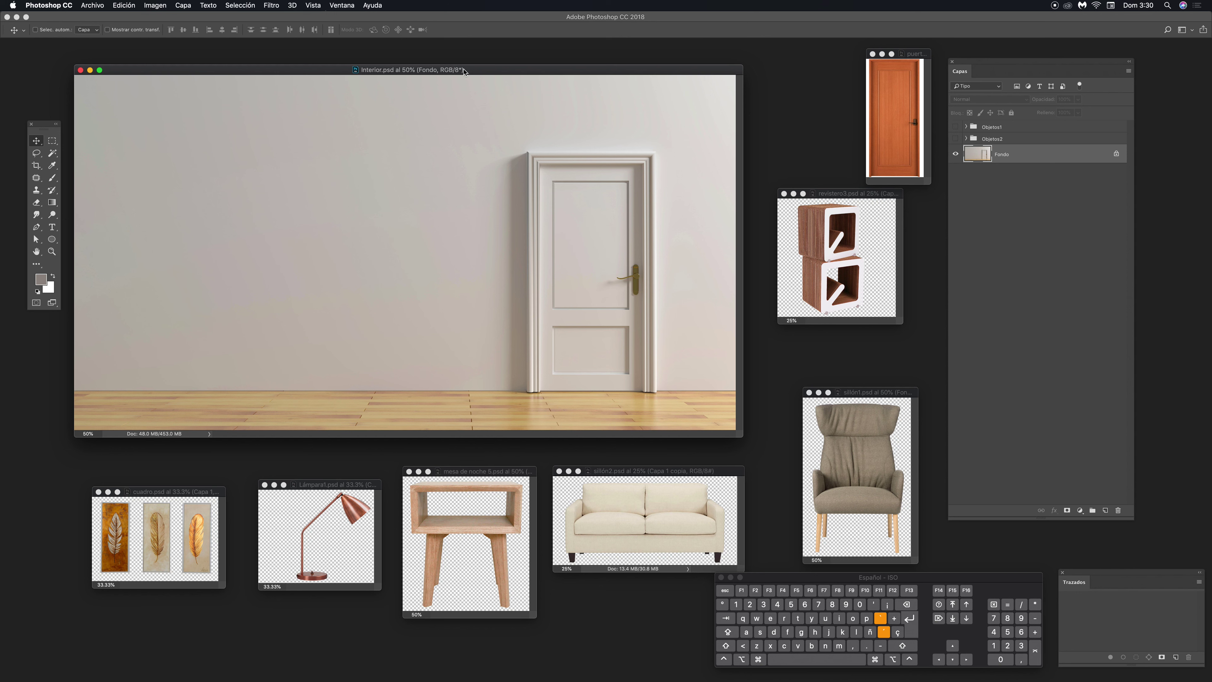
{"action": "left_click_drag", "start_coordinate": [617, 73], "coordinate": [625, 74]}
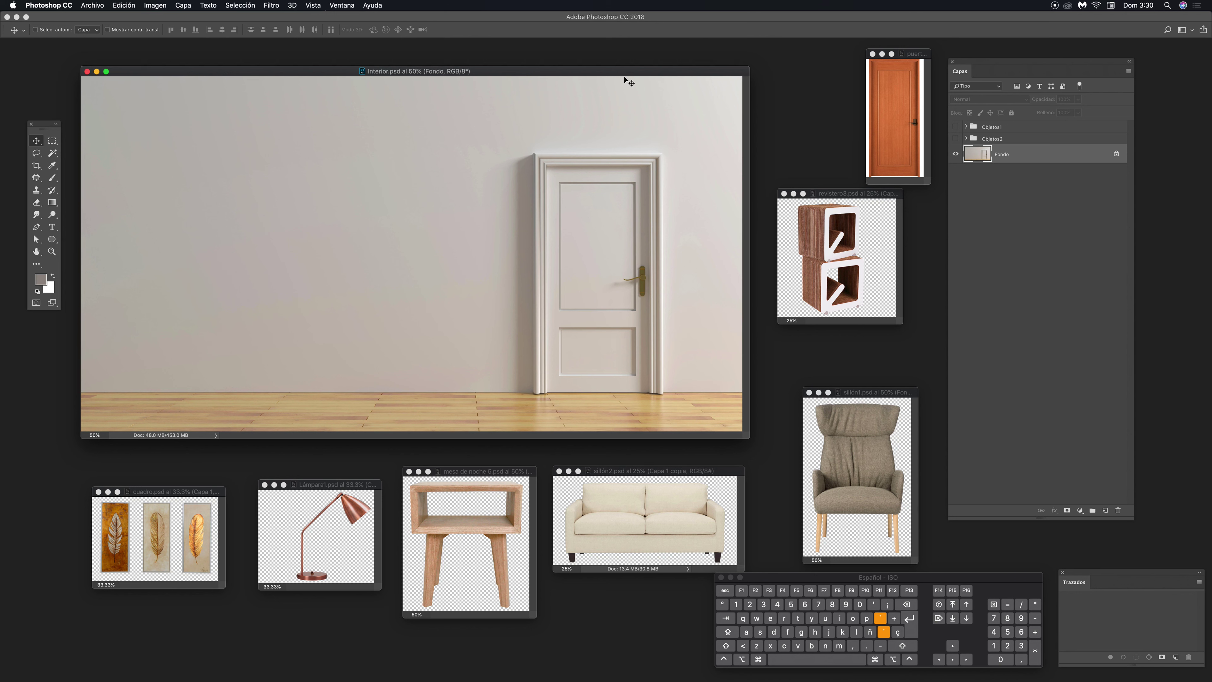
{"action": "left_click_drag", "start_coordinate": [487, 72], "coordinate": [502, 76]}
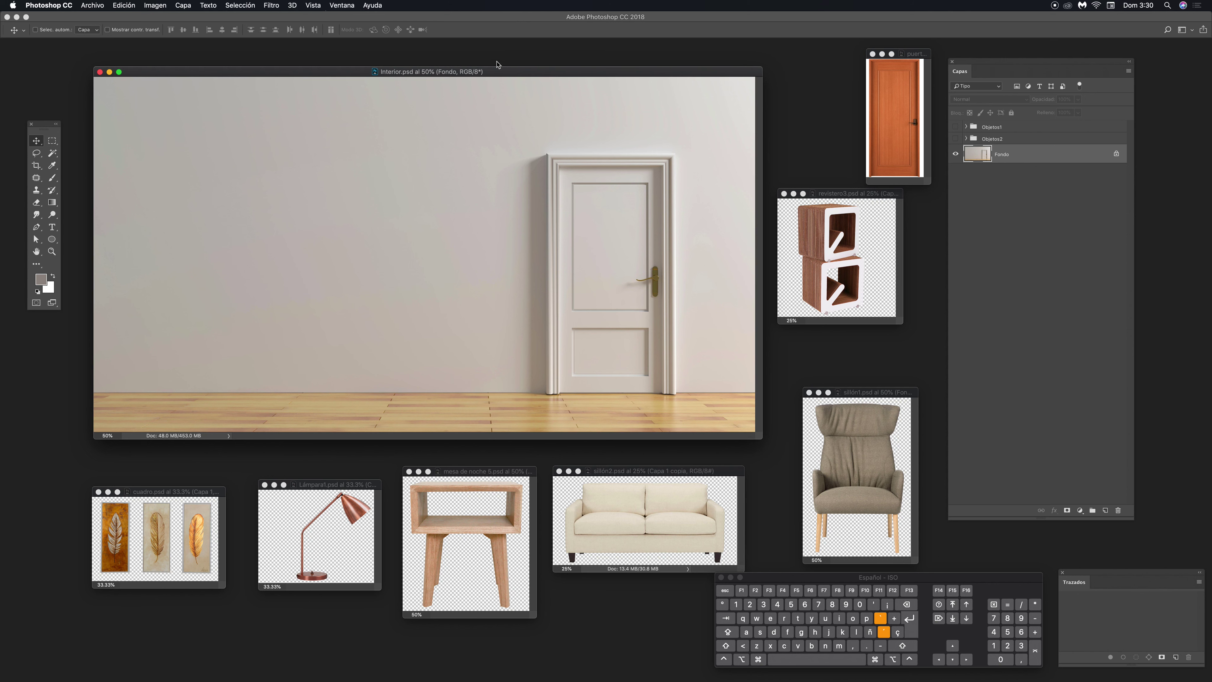
{"action": "left_click_drag", "start_coordinate": [504, 75], "coordinate": [473, 69]}
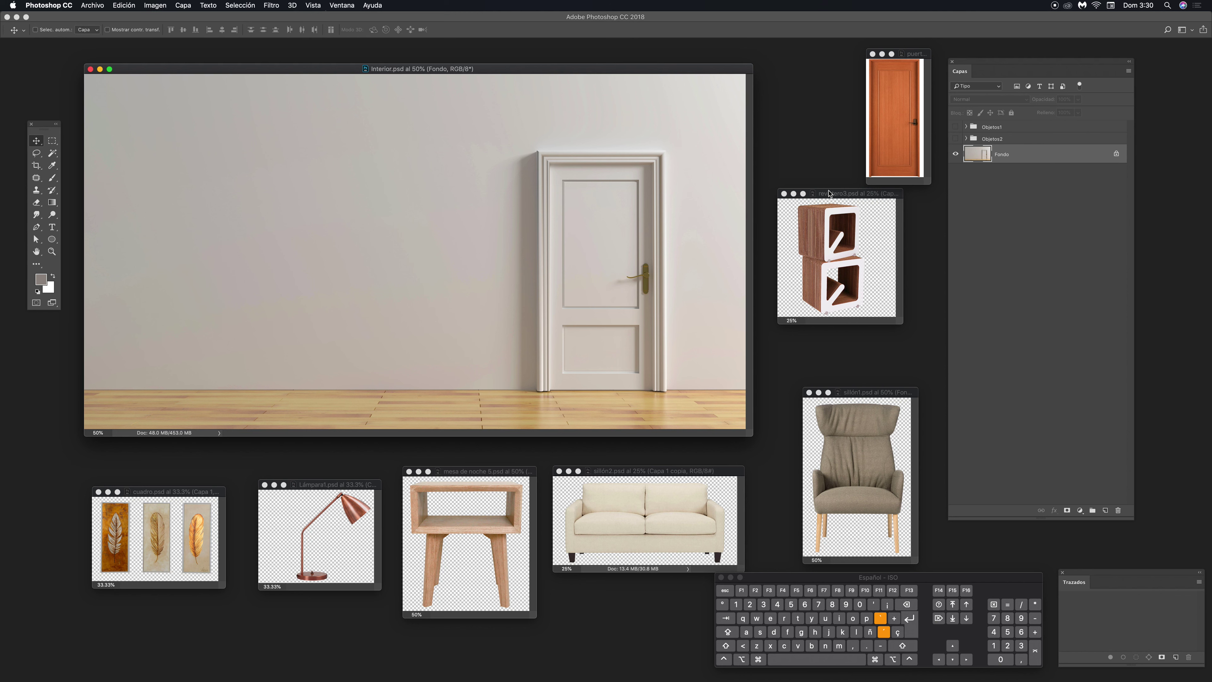
{"action": "left_click_drag", "start_coordinate": [512, 73], "coordinate": [511, 72]}
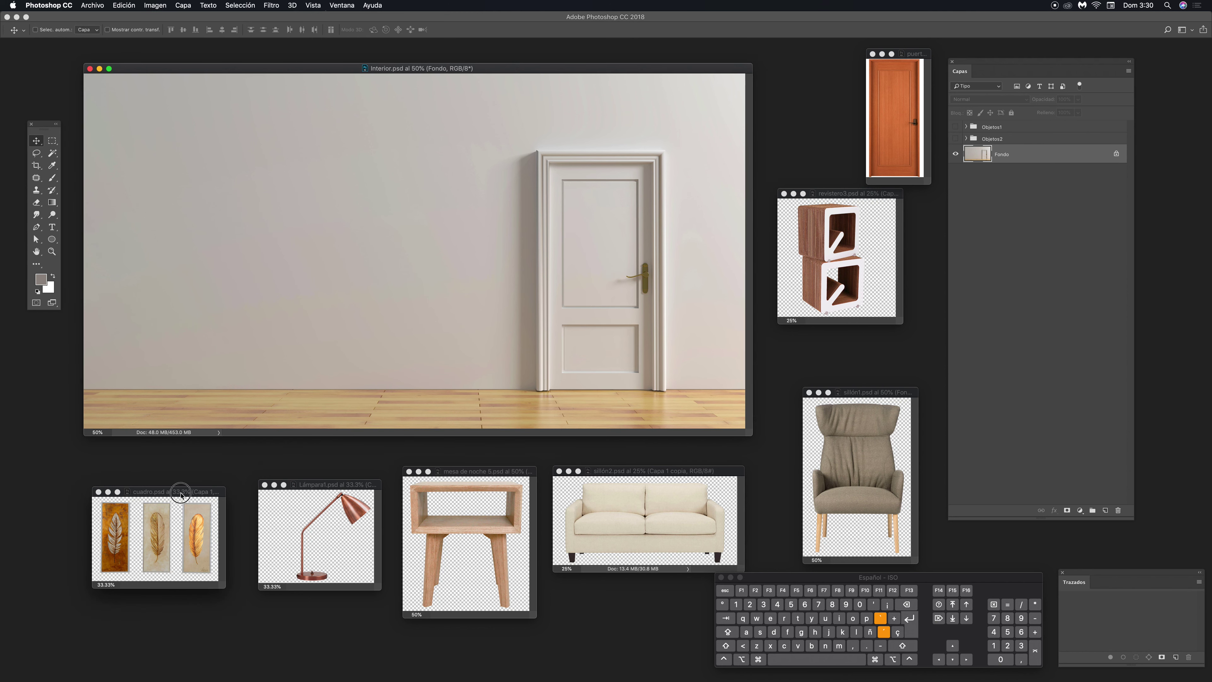
{"action": "left_click", "coordinate": [182, 512]}
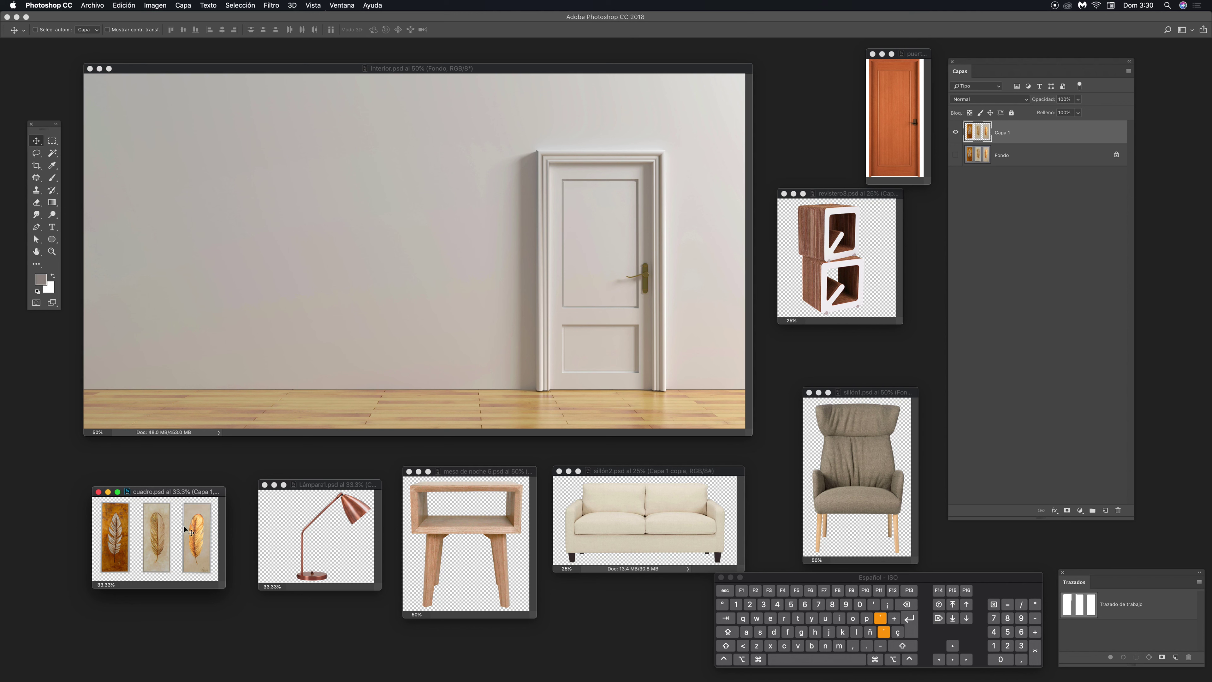
{"action": "left_click", "coordinate": [521, 72]}
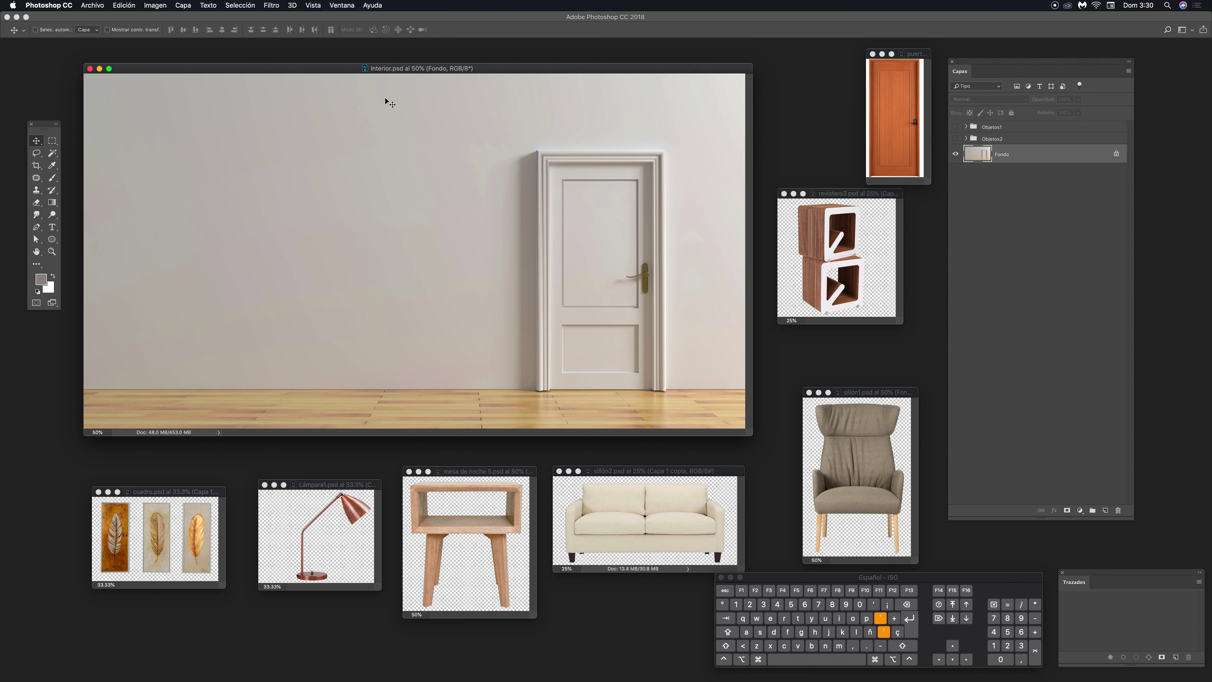
{"action": "left_click_drag", "start_coordinate": [487, 71], "coordinate": [501, 71]}
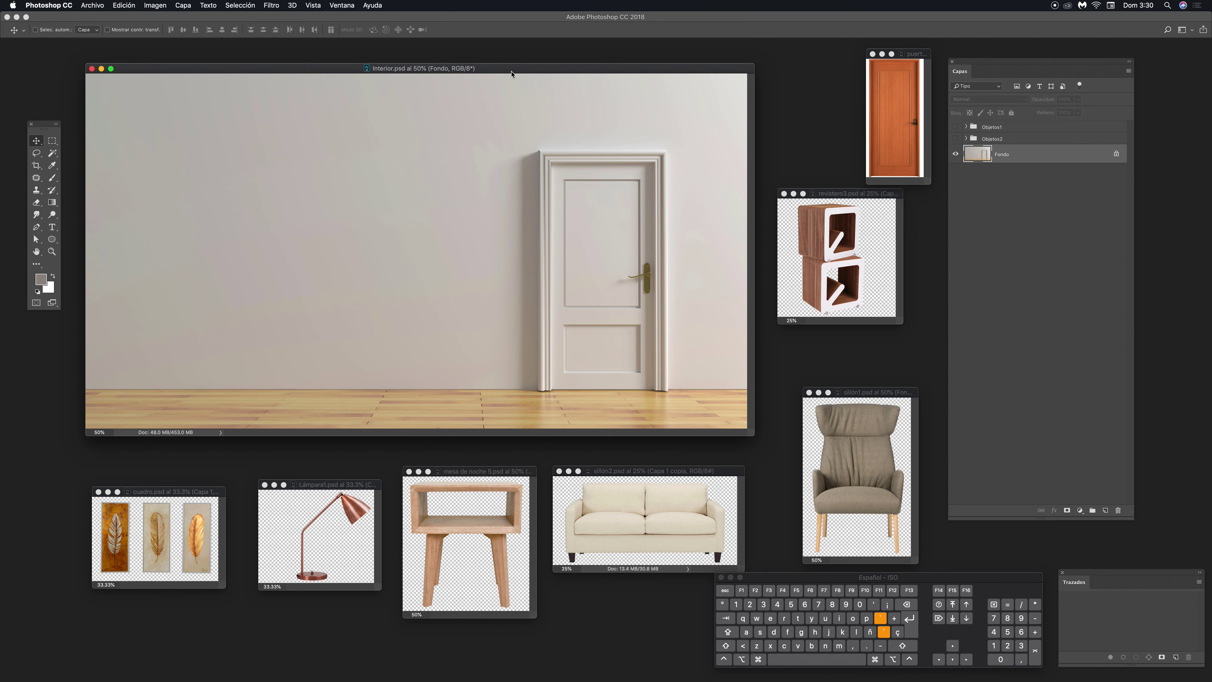
{"action": "left_click_drag", "start_coordinate": [612, 71], "coordinate": [616, 66]}
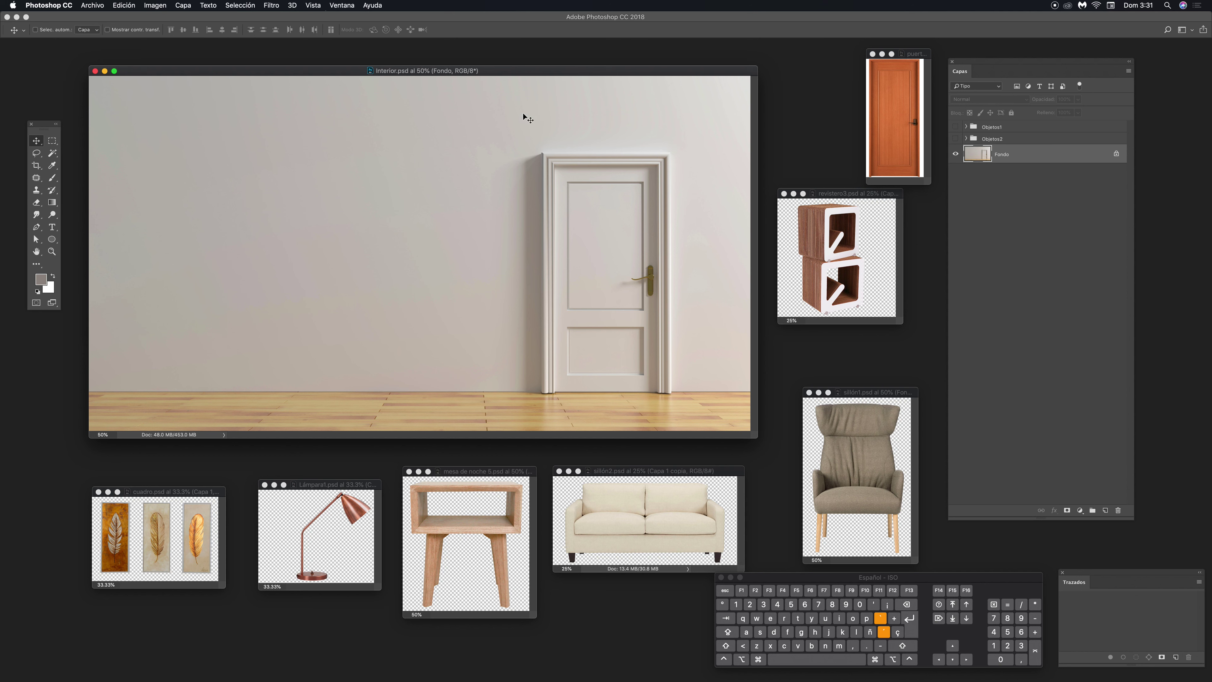
Rearrange the door, magazine rack and armchair document windows beside the room image, and make Interior.psd the active document
{"action": "left_click_drag", "start_coordinate": [913, 54], "coordinate": [868, 54]}
{"action": "left_click_drag", "start_coordinate": [843, 195], "coordinate": [854, 206]}
{"action": "left_click_drag", "start_coordinate": [861, 396], "coordinate": [854, 376]}
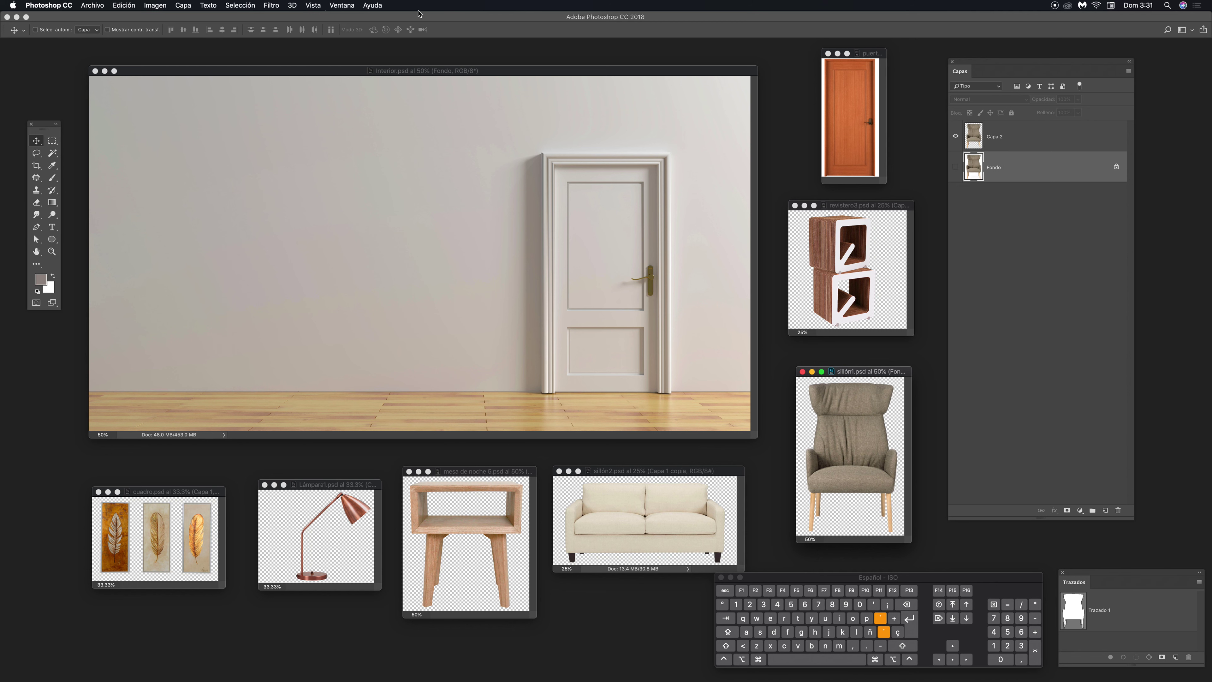
{"action": "left_click", "coordinate": [509, 75]}
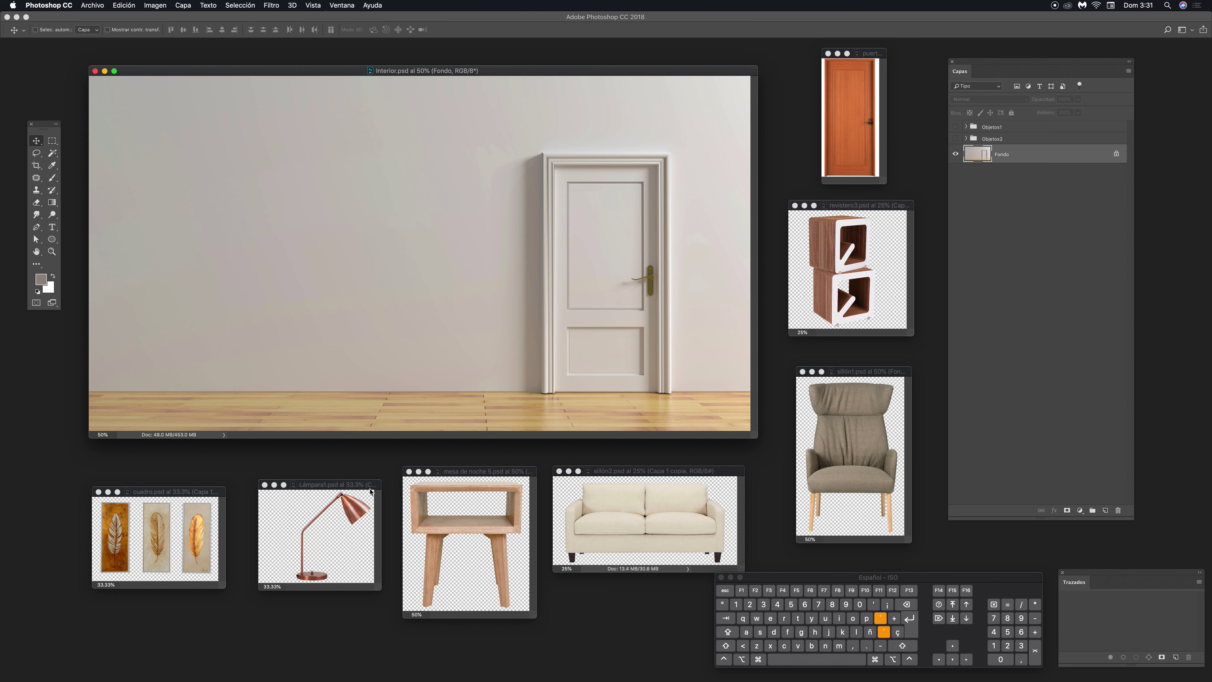
Copy the cream sofa from sillón2.psd into Interior.psd with the Move tool, placing it against the wall beside the door
{"action": "left_click", "coordinate": [615, 470]}
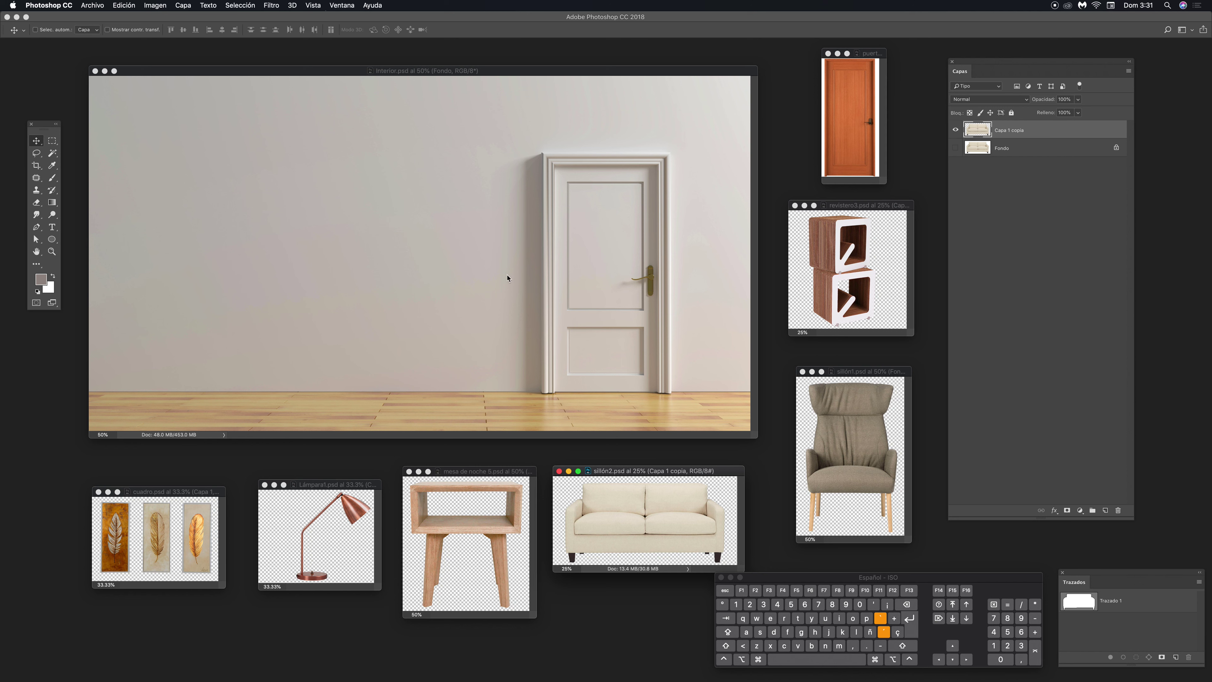
{"action": "key", "text": "v"}
{"action": "key", "text": "b"}
{"action": "key", "text": "v"}
{"action": "left_click_drag", "start_coordinate": [629, 471], "coordinate": [632, 469]}
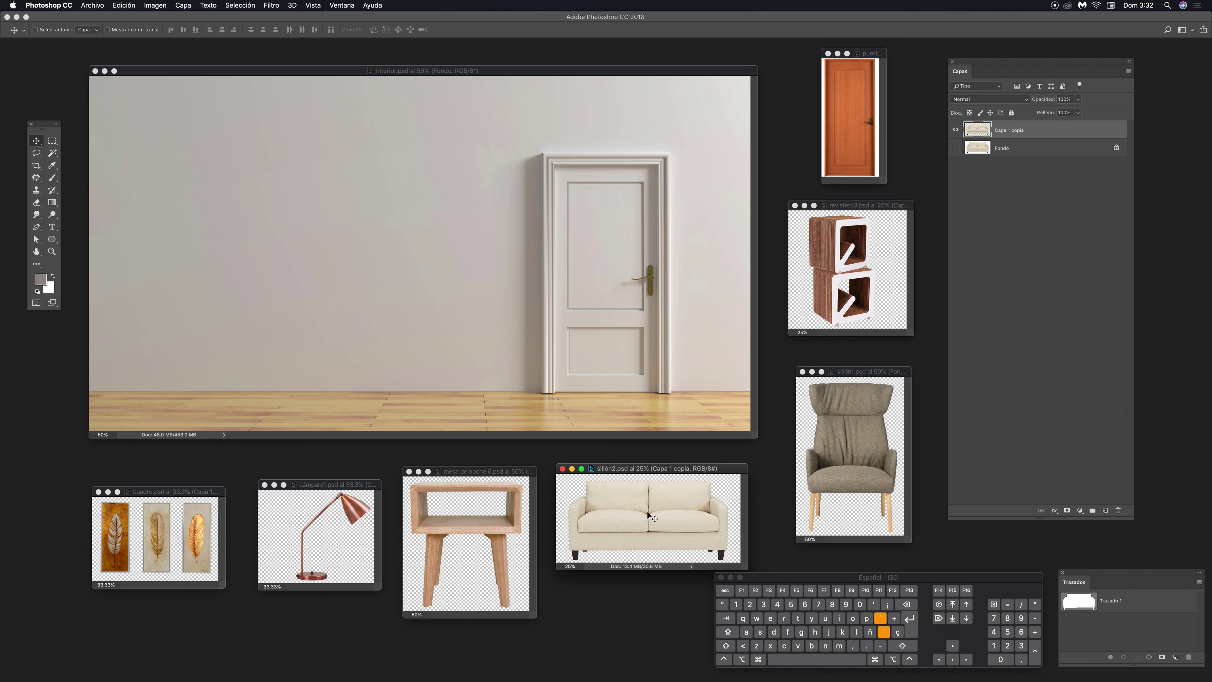
{"action": "left_click_drag", "start_coordinate": [652, 523], "coordinate": [428, 304]}
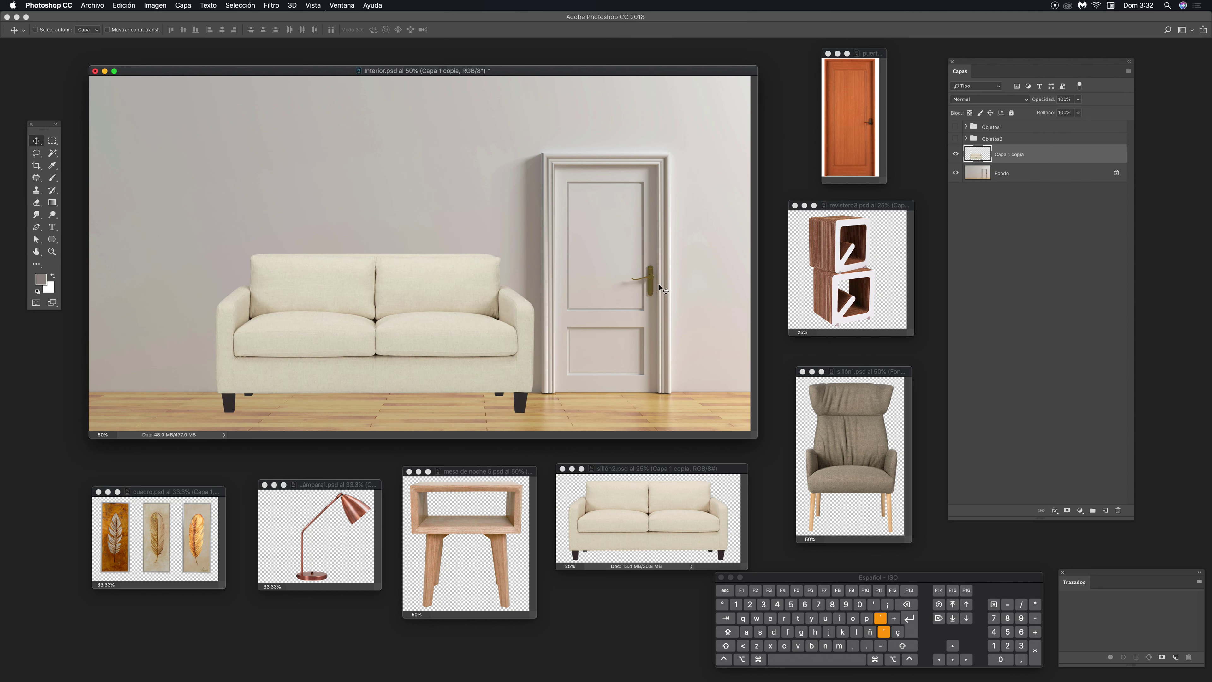
Scale the sofa proportionally to about 82% and raise it slightly on the floor
{"action": "key", "text": "super"}
{"action": "key", "text": "super"}
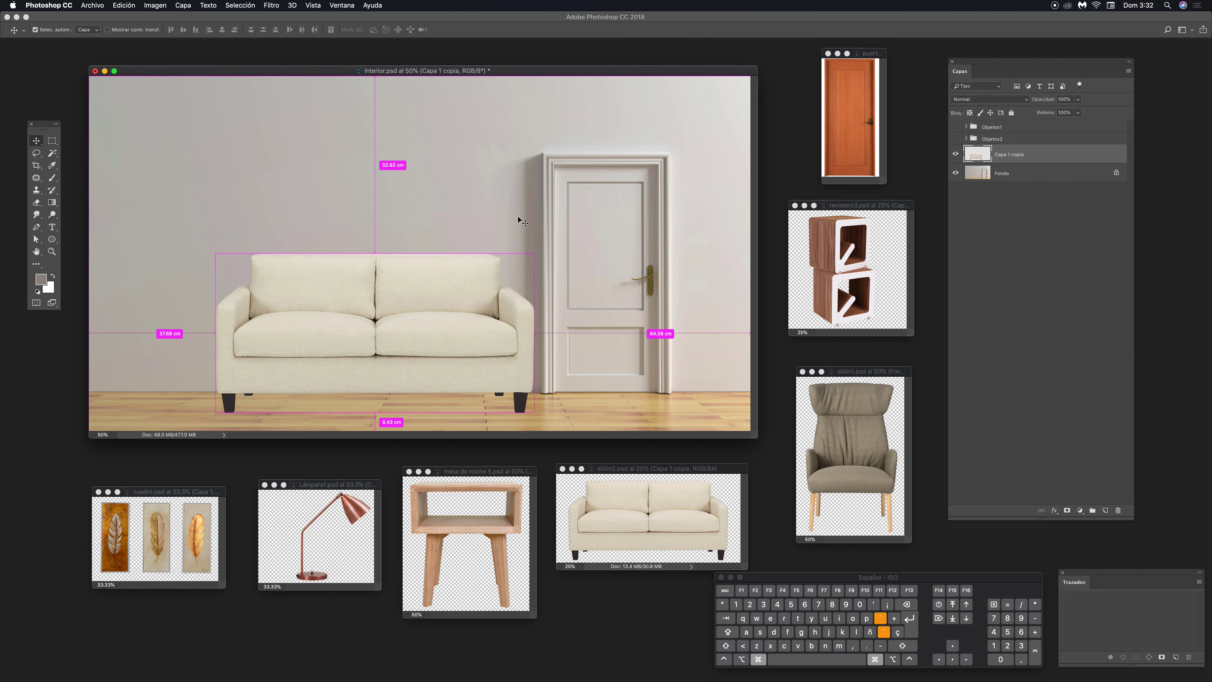
{"action": "key", "text": "super+t"}
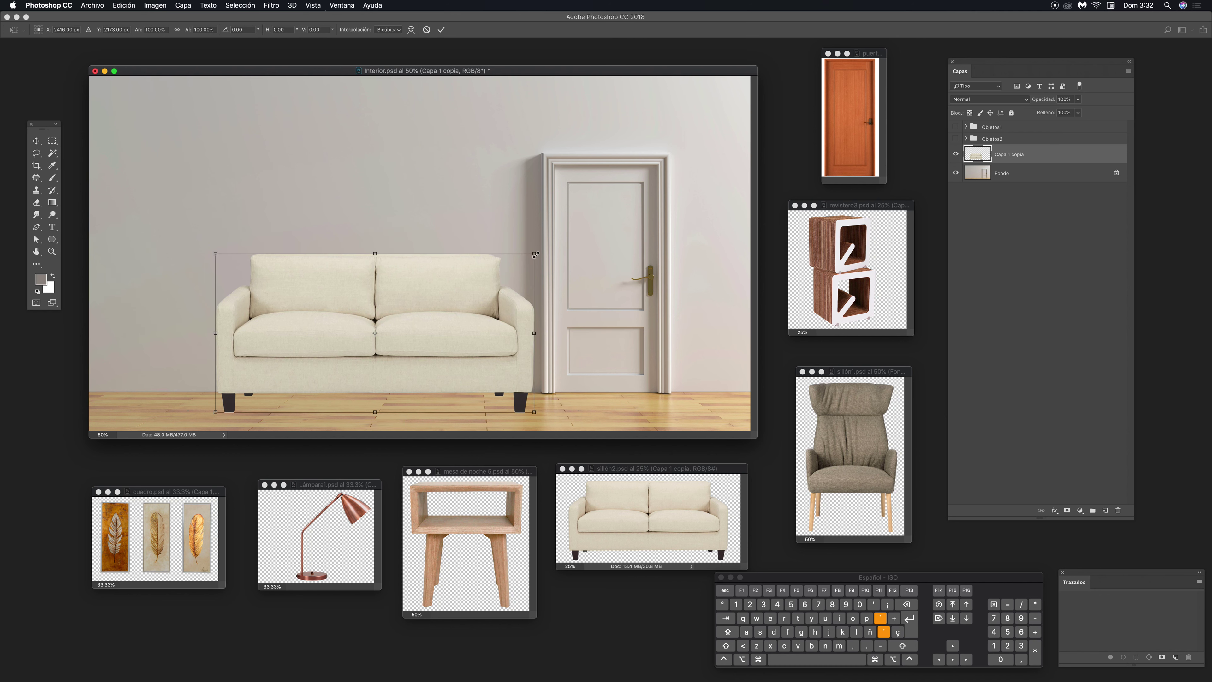
{"action": "key", "text": "shift"}
{"action": "left_click_drag", "start_coordinate": [535, 253], "coordinate": [475, 282]}
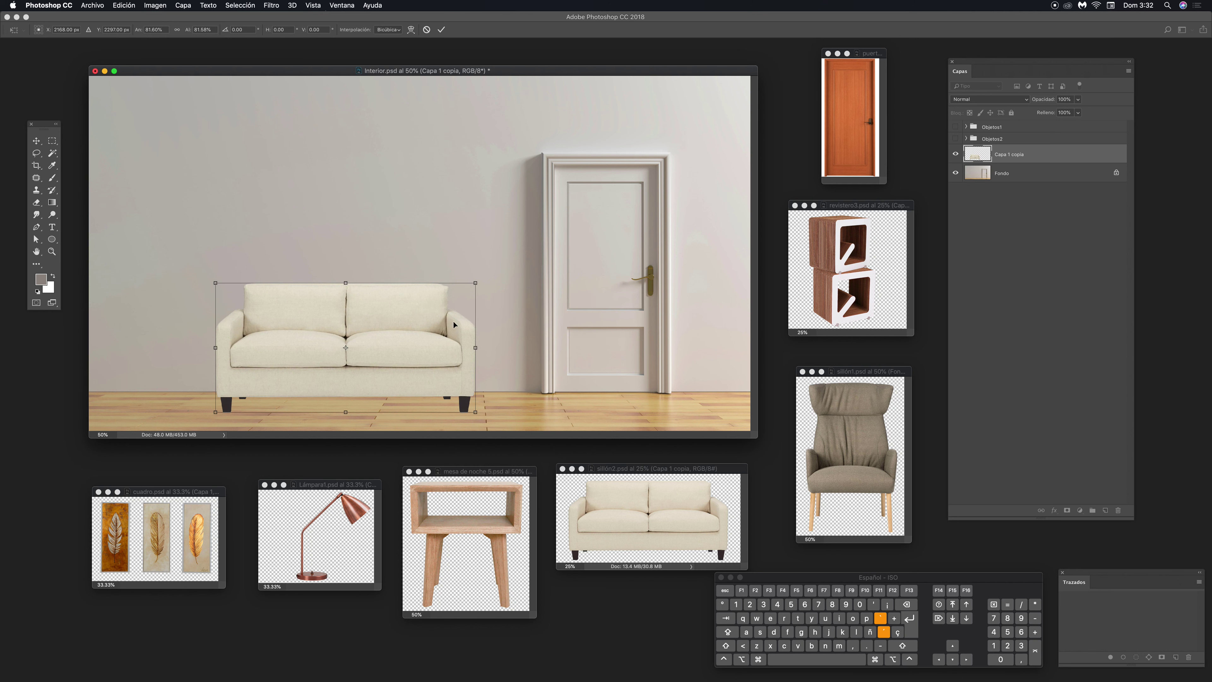
{"action": "key", "text": "shift"}
{"action": "left_click_drag", "start_coordinate": [441, 323], "coordinate": [441, 319]}
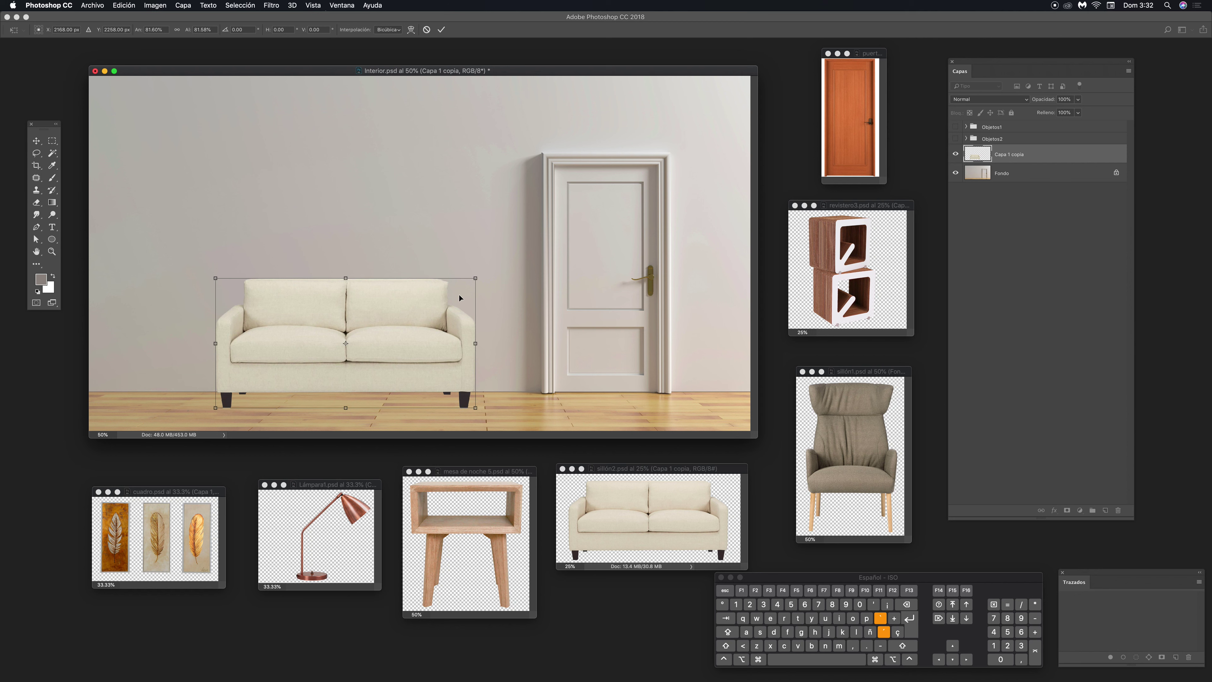
{"action": "key", "text": "Return"}
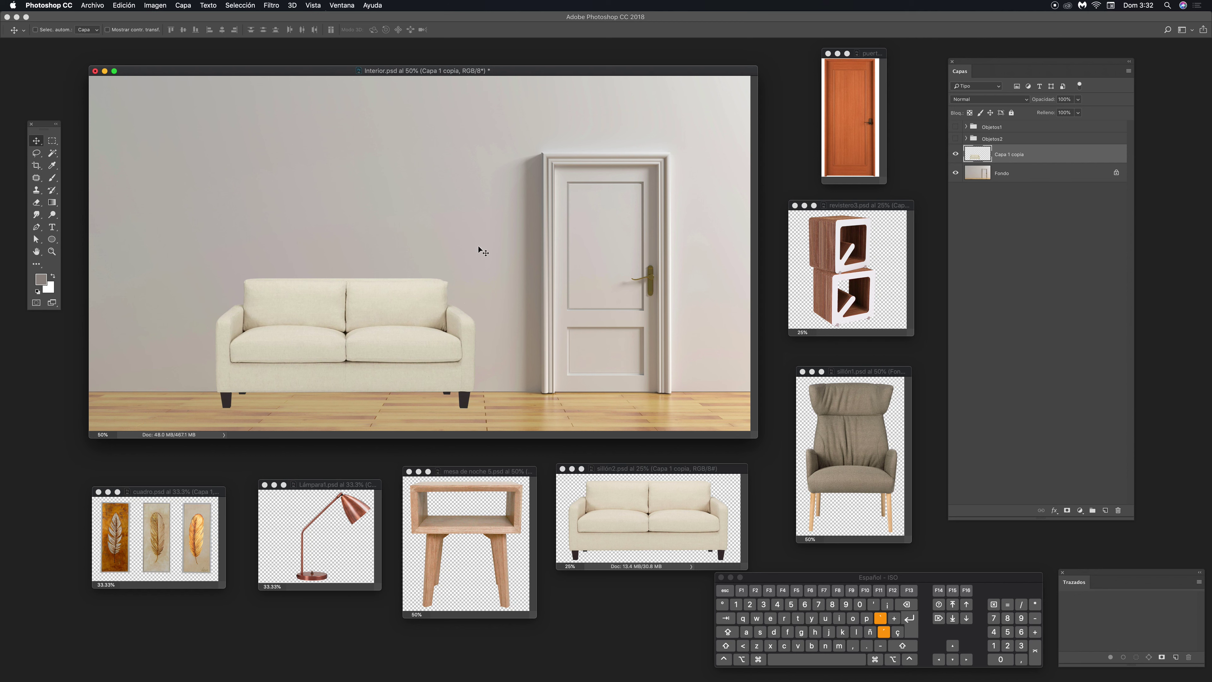
Copy the three feather paintings from cuadro.psd into Interior.psd, onto the wall above the sofa
{"action": "left_click", "coordinate": [191, 491]}
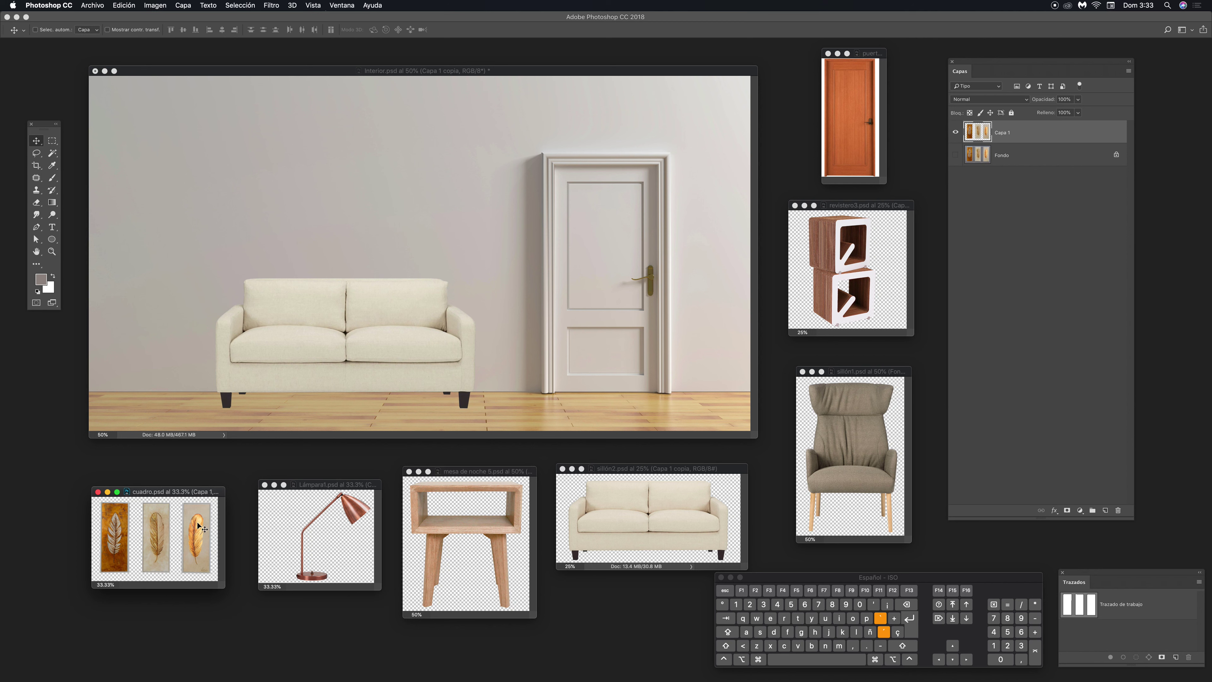
{"action": "left_click_drag", "start_coordinate": [199, 527], "coordinate": [415, 192]}
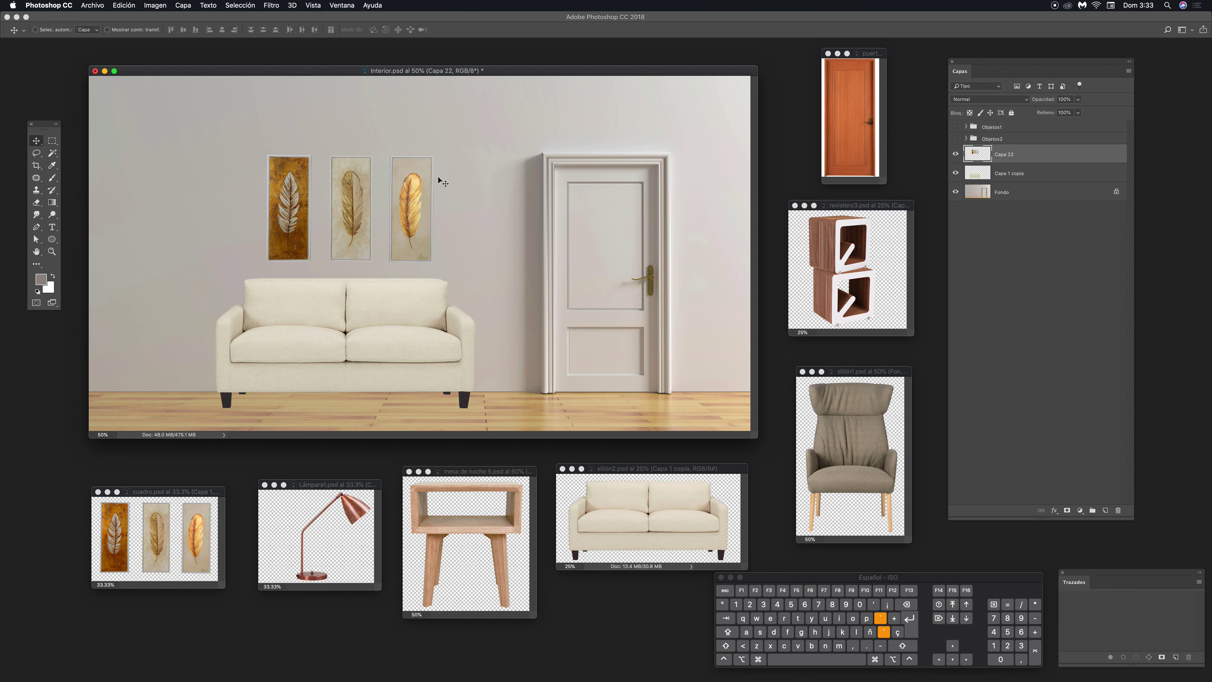
Enlarge the three paintings proportionally and centre them on the wall above the sofa
{"action": "key", "text": "super"}
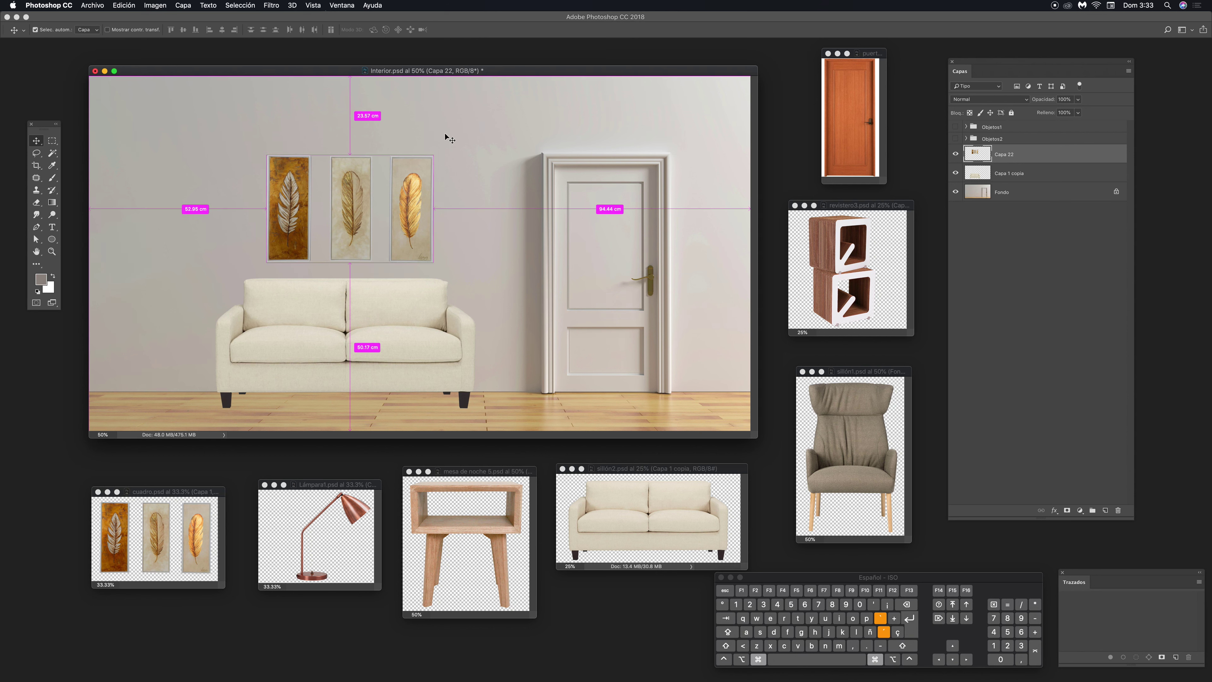
{"action": "key", "text": "super+t"}
{"action": "key", "text": "shift"}
{"action": "left_click_drag", "start_coordinate": [434, 154], "coordinate": [480, 106]}
{"action": "left_click_drag", "start_coordinate": [482, 124], "coordinate": [488, 126]}
{"action": "key", "text": "Return"}
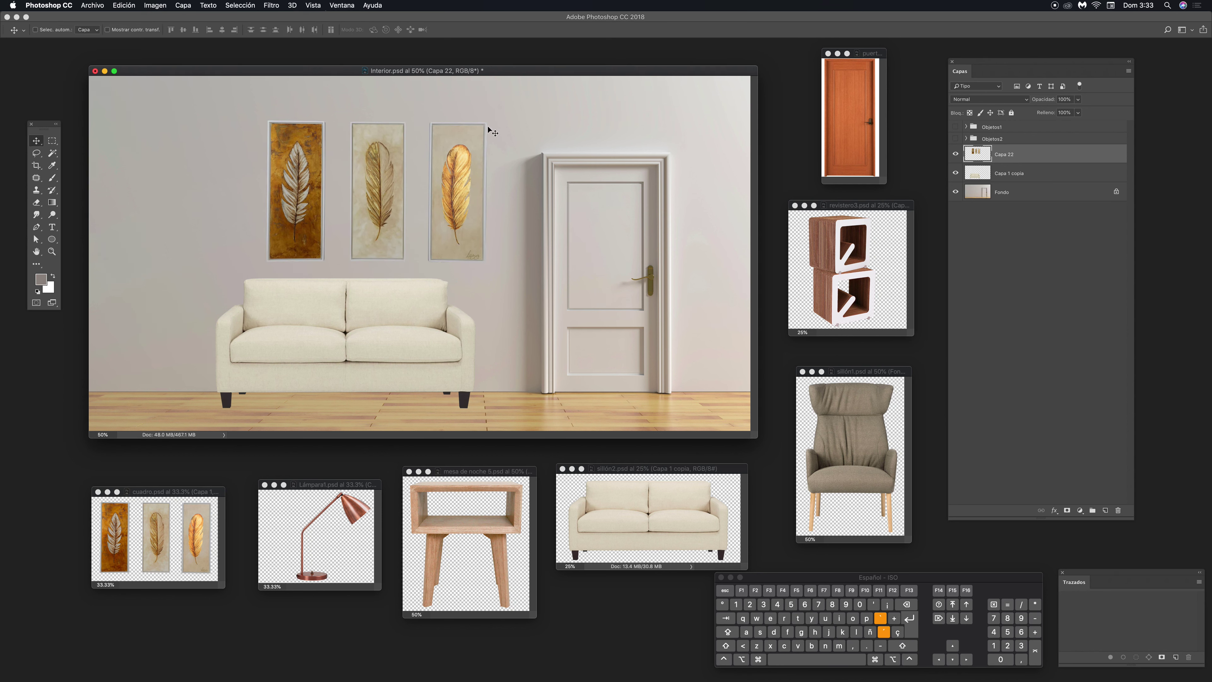
{"action": "left_click_drag", "start_coordinate": [459, 209], "coordinate": [418, 246]}
{"action": "left_click_drag", "start_coordinate": [500, 76], "coordinate": [501, 74]}
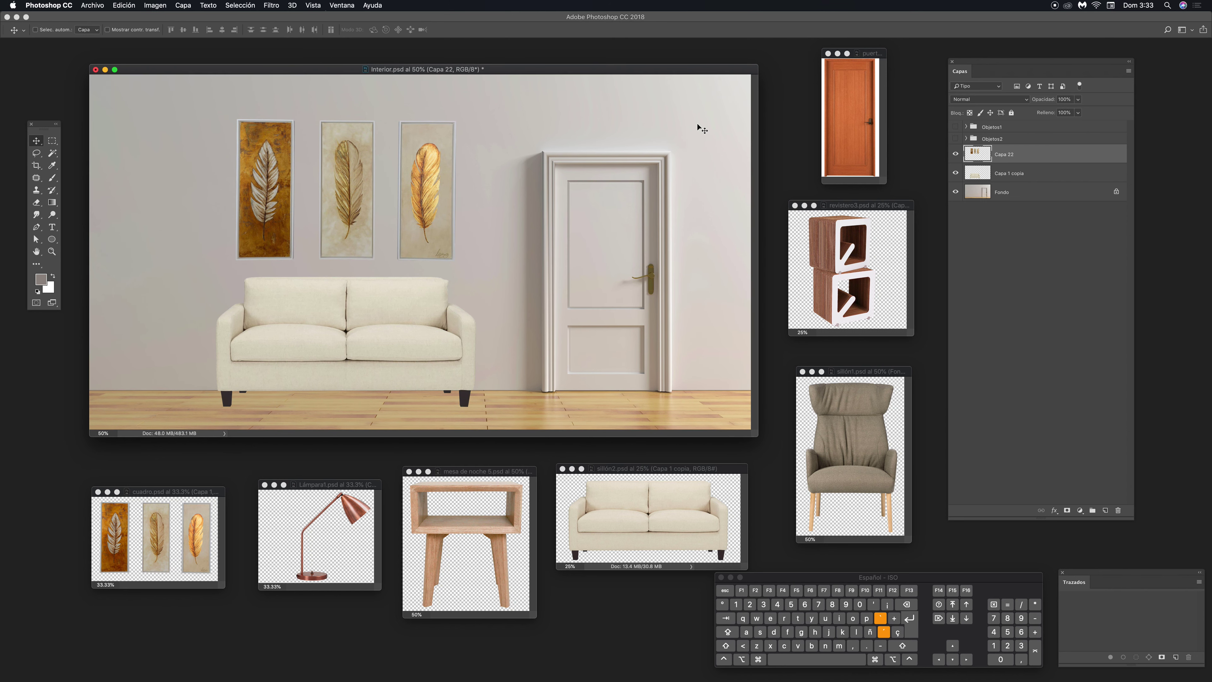
Show Interior.psd in full-screen mode with the menu bar, and enlarge the view until the room fills the workspace
{"action": "key", "text": "f"}
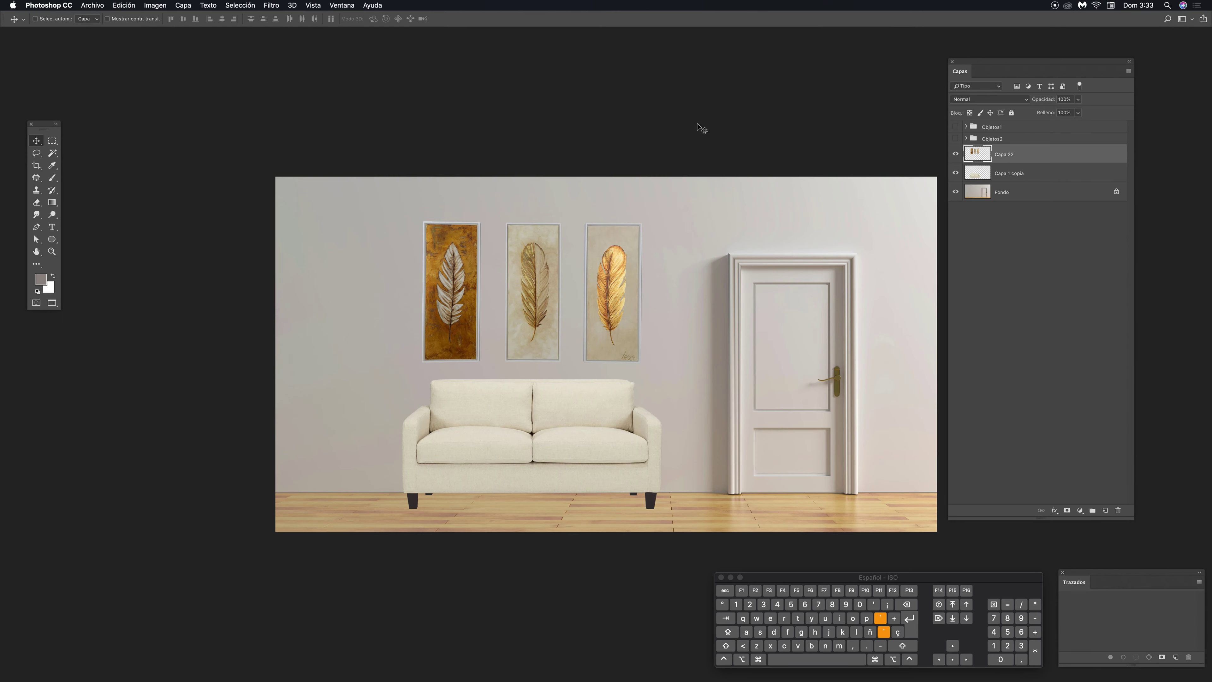
{"action": "key", "text": "super+plus"}
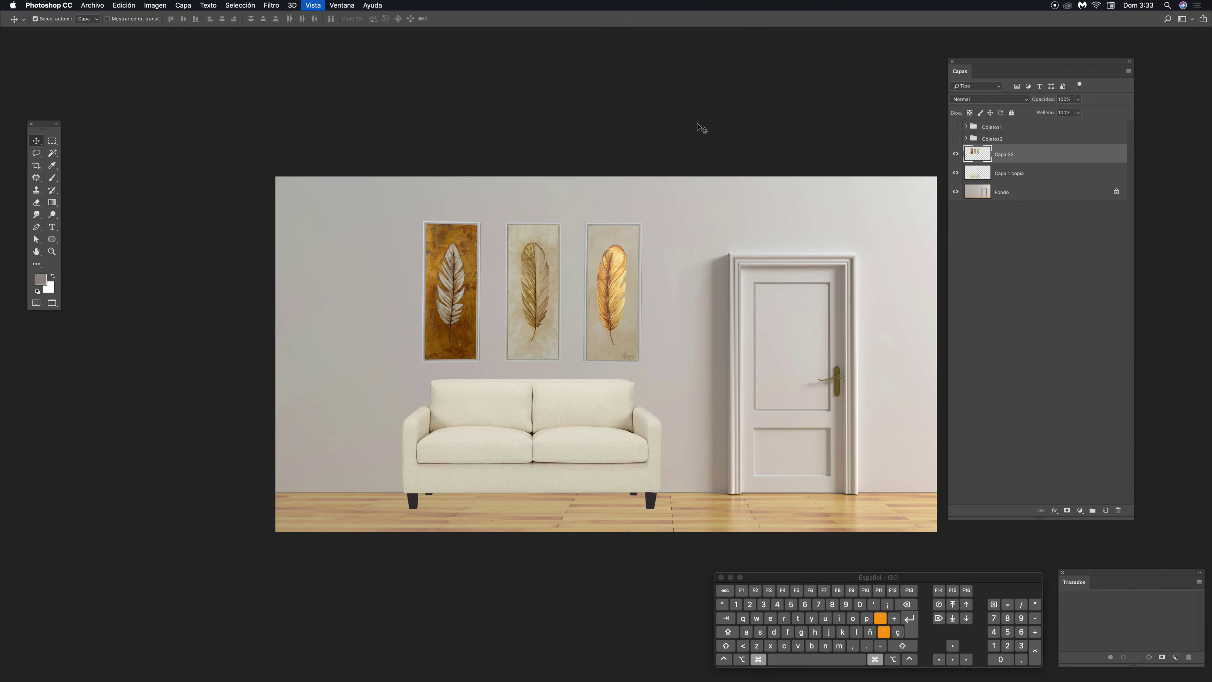
{"action": "left_click_drag", "start_coordinate": [716, 278], "coordinate": [574, 237]}
{"action": "left_click_drag", "start_coordinate": [640, 277], "coordinate": [694, 315]}
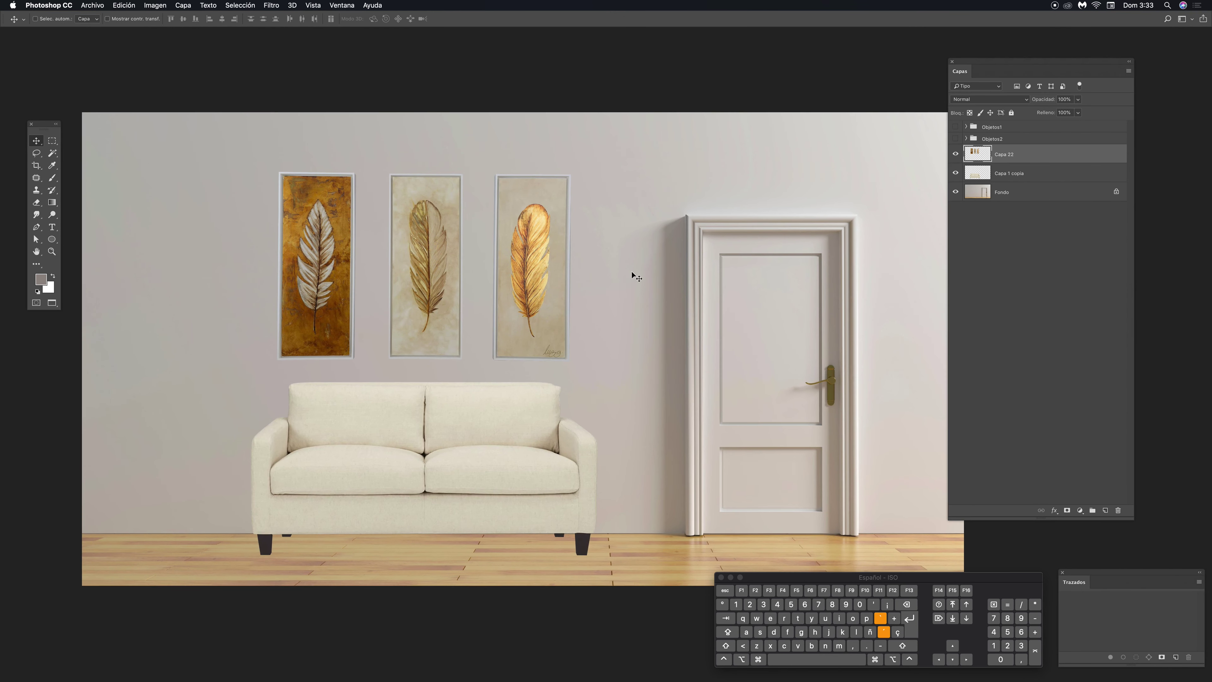
{"action": "left_click_drag", "start_coordinate": [598, 307], "coordinate": [581, 286]}
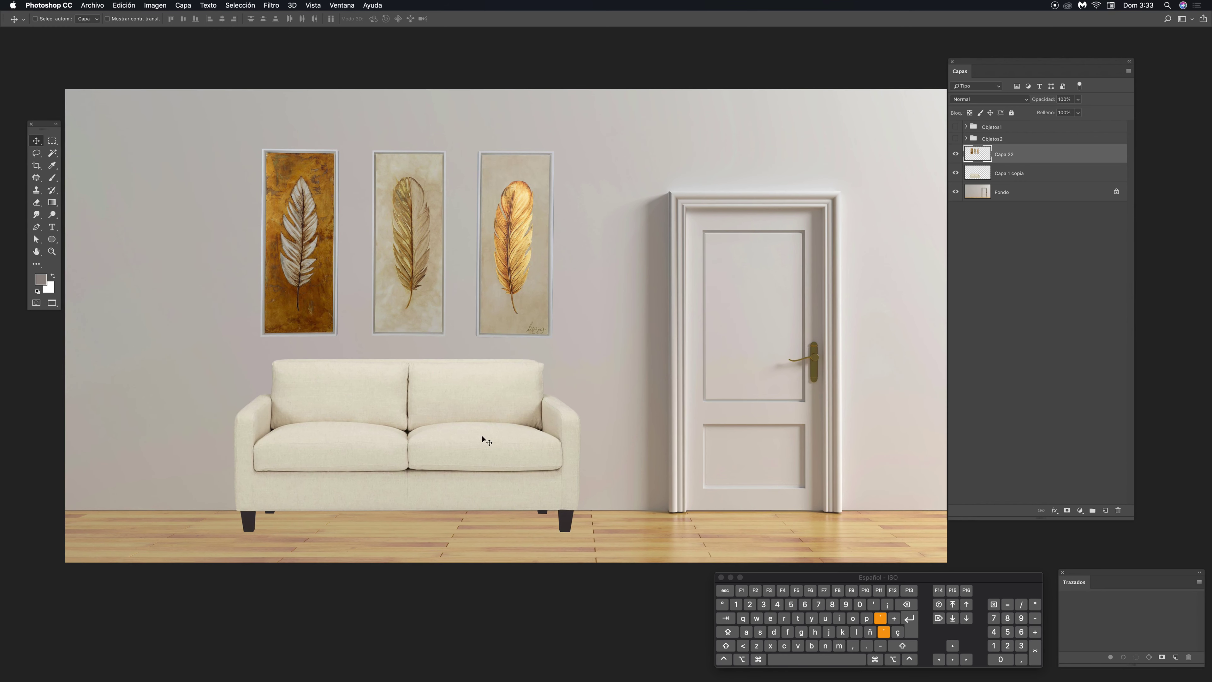
{"action": "left_click_drag", "start_coordinate": [660, 340], "coordinate": [647, 335]}
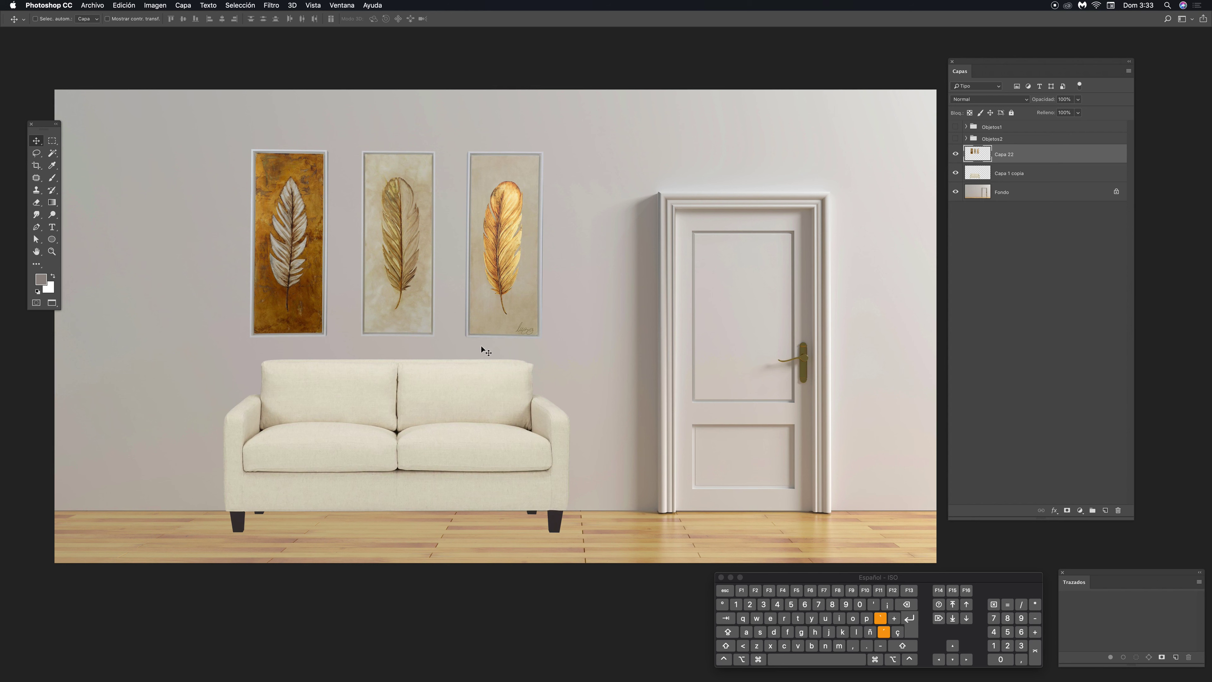
Select the sofa's layer directly on the canvas with the Move tool while automatic selection is off
{"action": "key", "text": "v"}
{"action": "key", "text": "super"}
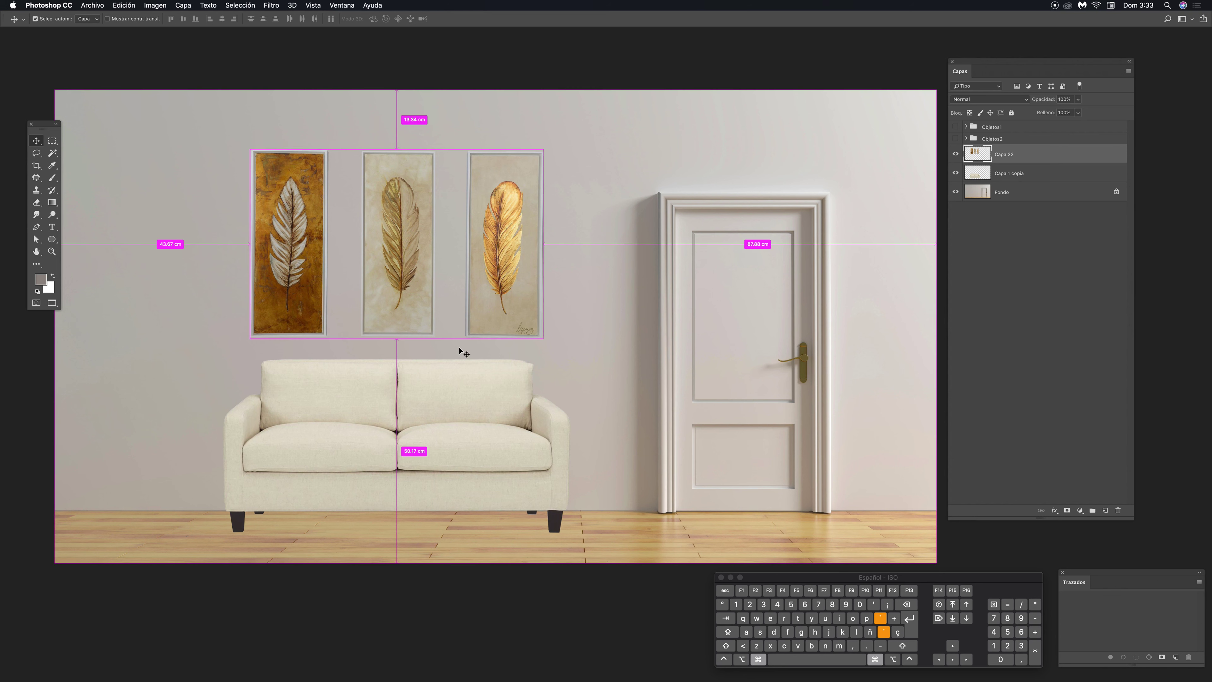
{"action": "left_click", "coordinate": [457, 382], "text": "super"}
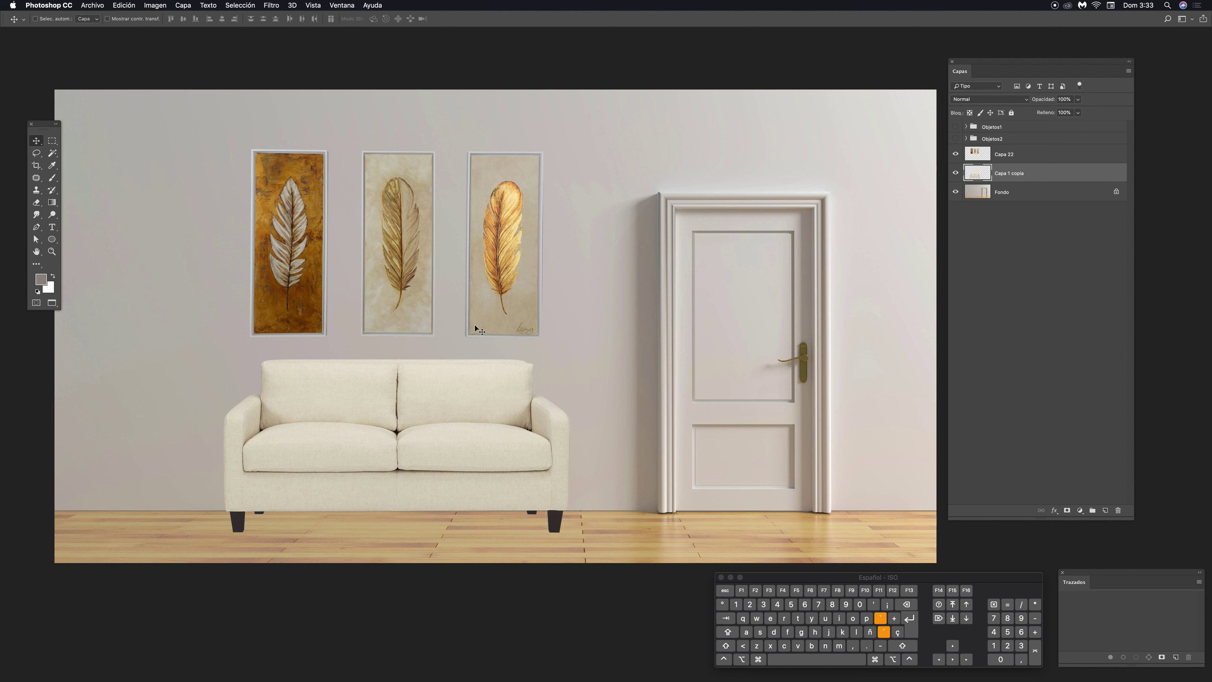
Switch repeatedly between the paintings' layer Capa 22 and the sofa's layer Capa 1 copia in the layer list
{"action": "left_click", "coordinate": [1009, 158]}
{"action": "left_click", "coordinate": [1012, 178]}
{"action": "left_click", "coordinate": [1013, 159]}
{"action": "left_click", "coordinate": [1013, 177]}
{"action": "left_click", "coordinate": [1011, 159]}
{"action": "left_click", "coordinate": [1012, 176]}
Turn on the Move tool's automatic layer selection and pick the paintings' layer directly on the canvas
{"action": "left_click", "coordinate": [36, 19]}
{"action": "left_click", "coordinate": [520, 194]}
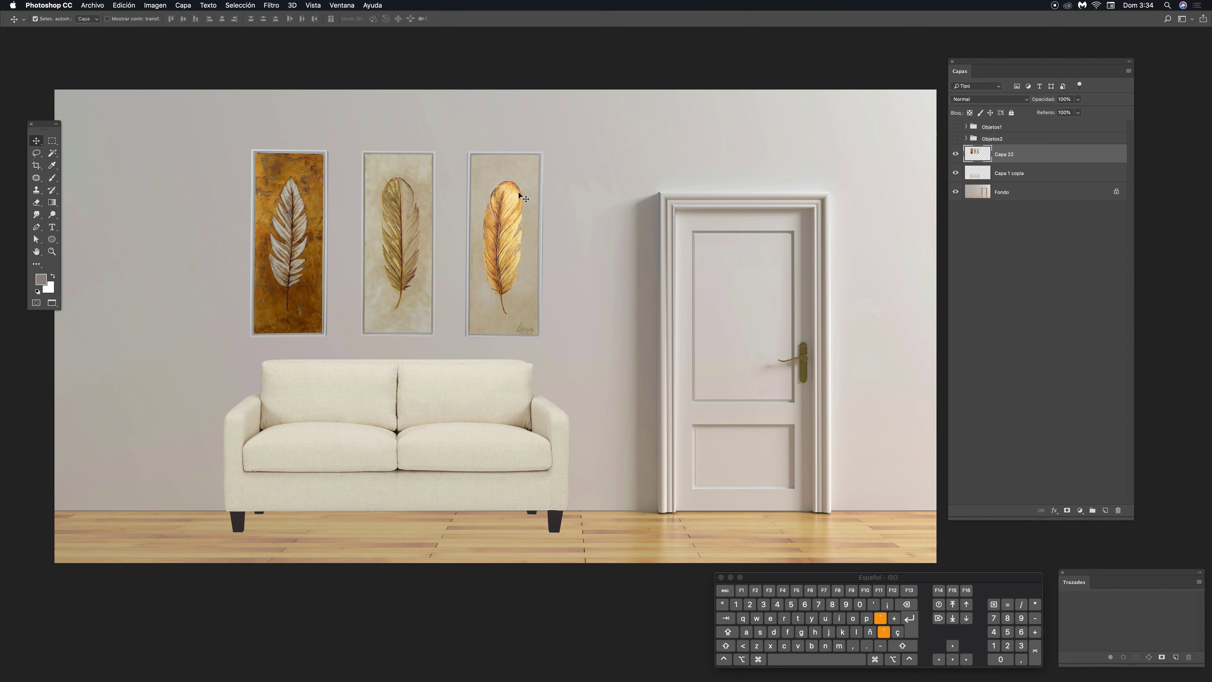
{"action": "left_click", "coordinate": [753, 260]}
{"action": "left_click", "coordinate": [389, 214]}
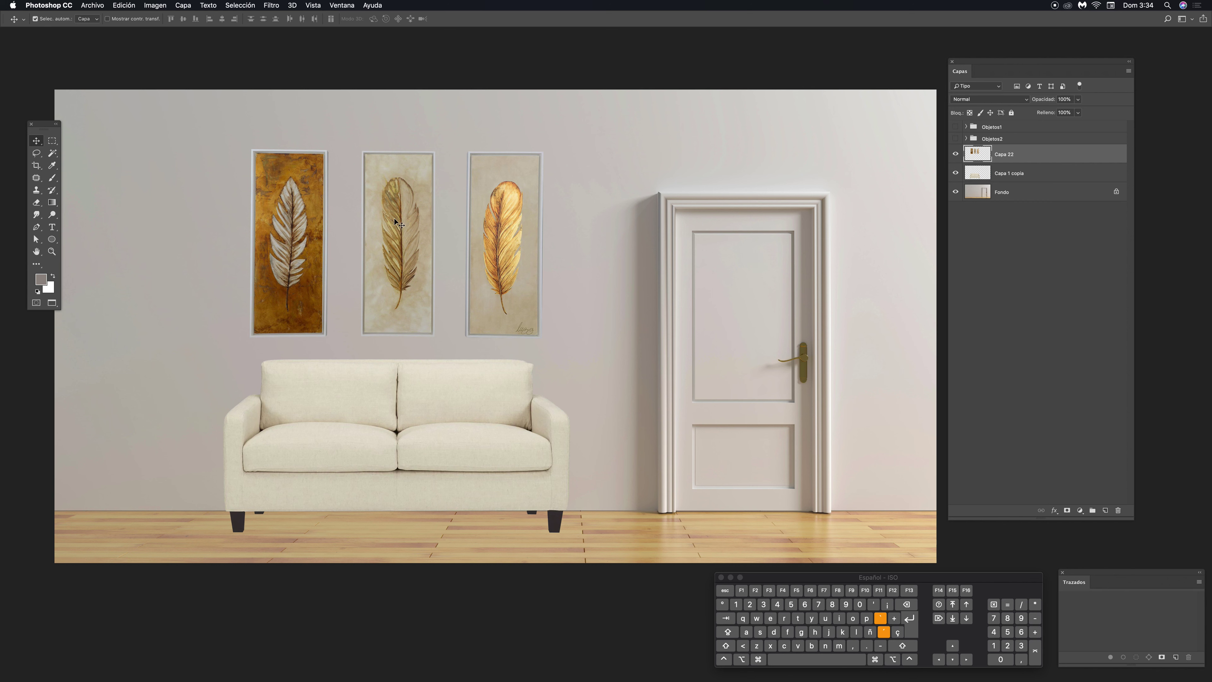
Alternate between the sofa and the paintings on the canvas using automatic selection, ending with the paintings selected
{"action": "left_click", "coordinate": [469, 412]}
{"action": "left_click", "coordinate": [535, 250]}
{"action": "left_click", "coordinate": [459, 407]}
{"action": "left_click", "coordinate": [500, 223]}
{"action": "left_click", "coordinate": [482, 392]}
{"action": "left_click", "coordinate": [513, 233]}
{"action": "left_click", "coordinate": [498, 412]}
{"action": "left_click", "coordinate": [518, 287]}
{"action": "left_click", "coordinate": [499, 421]}
{"action": "left_click", "coordinate": [520, 263]}
{"action": "left_click", "coordinate": [500, 411]}
{"action": "left_click", "coordinate": [522, 260]}
{"action": "left_click", "coordinate": [506, 425]}
{"action": "left_click", "coordinate": [520, 285]}
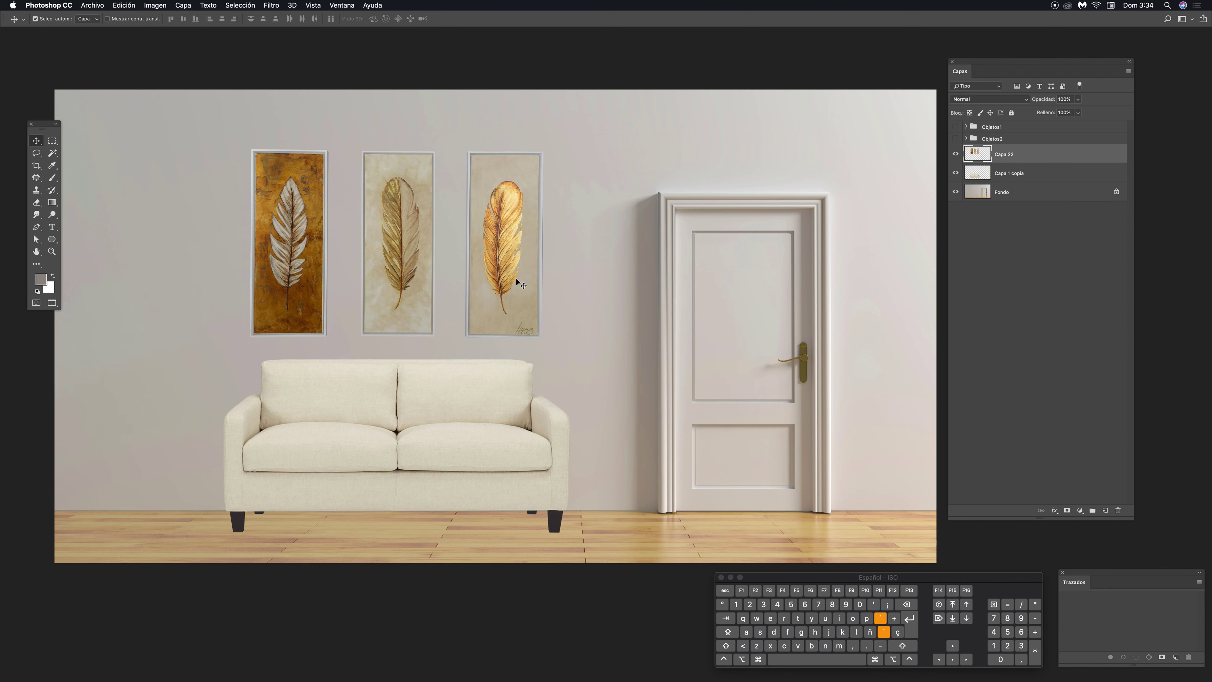
{"action": "left_click", "coordinate": [498, 420]}
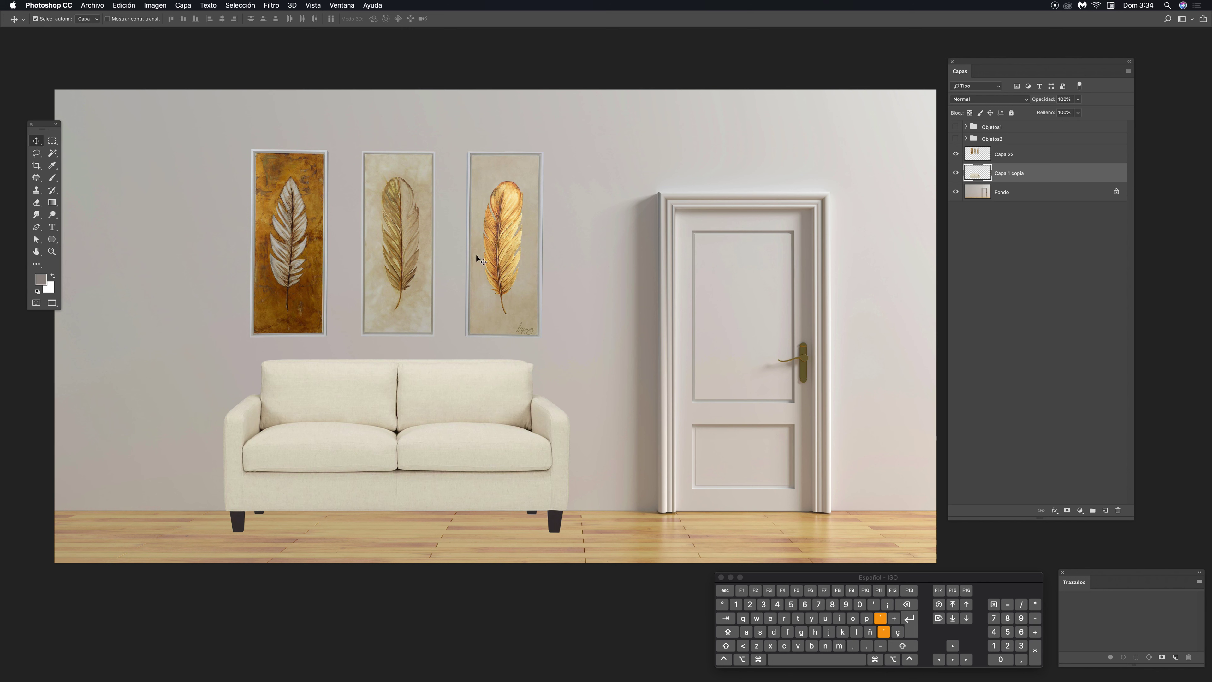
{"action": "left_click", "coordinate": [501, 201]}
{"action": "left_click", "coordinate": [490, 373]}
{"action": "left_click", "coordinate": [513, 262]}
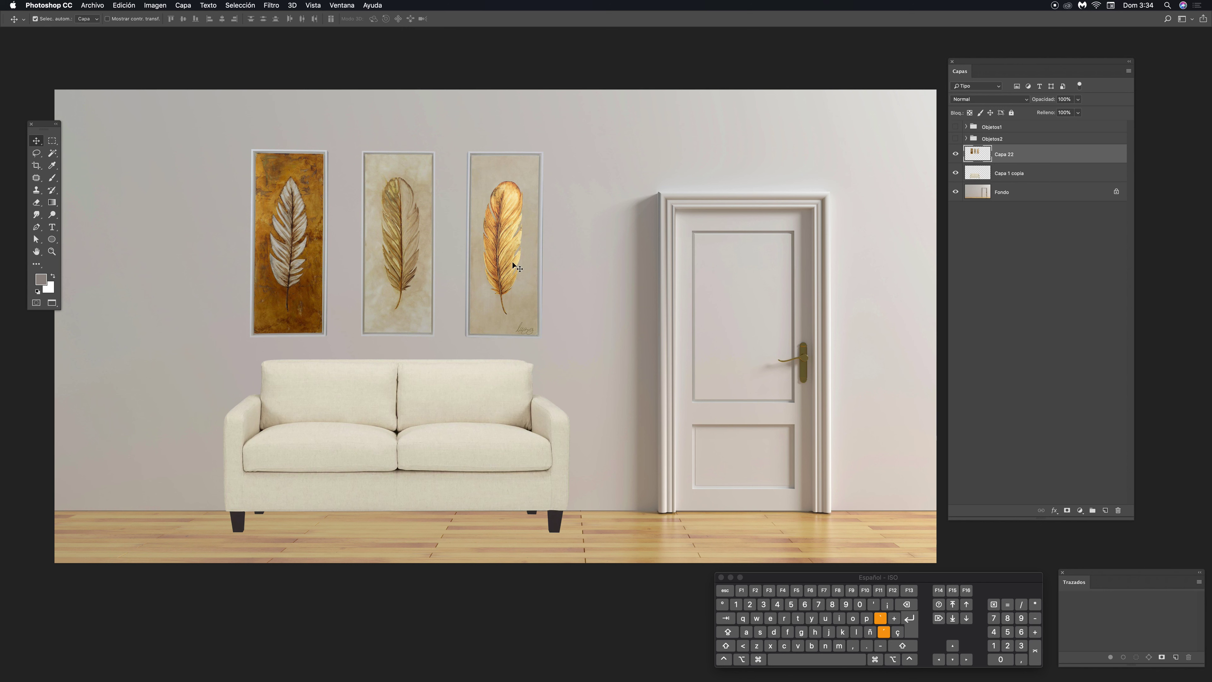
Alternate between the sofa and the paintings on the canvas, ending with the sofa selected, and turn off automatic layer selection
{"action": "left_click", "coordinate": [405, 436]}
{"action": "left_click", "coordinate": [510, 266]}
{"action": "left_click", "coordinate": [454, 422]}
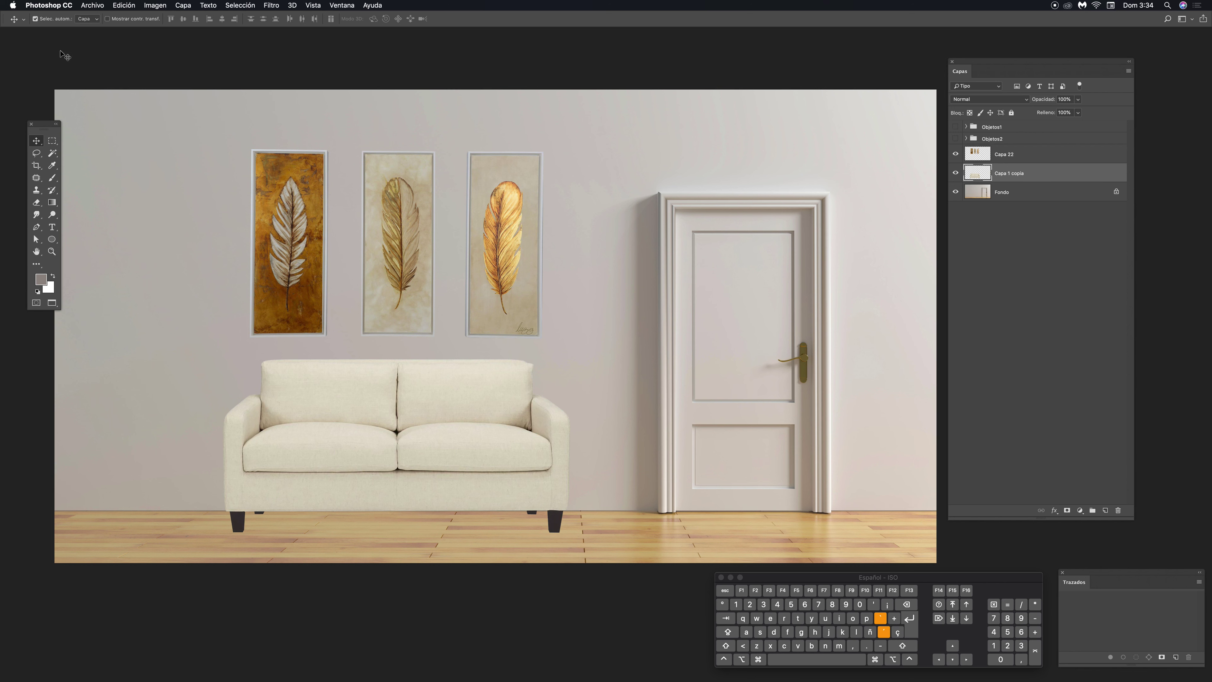
{"action": "left_click", "coordinate": [36, 19]}
Switch between the paintings and the sofa on the canvas by temporarily invoking automatic selection while its option stays off, ending with the sofa
{"action": "key", "text": "super"}
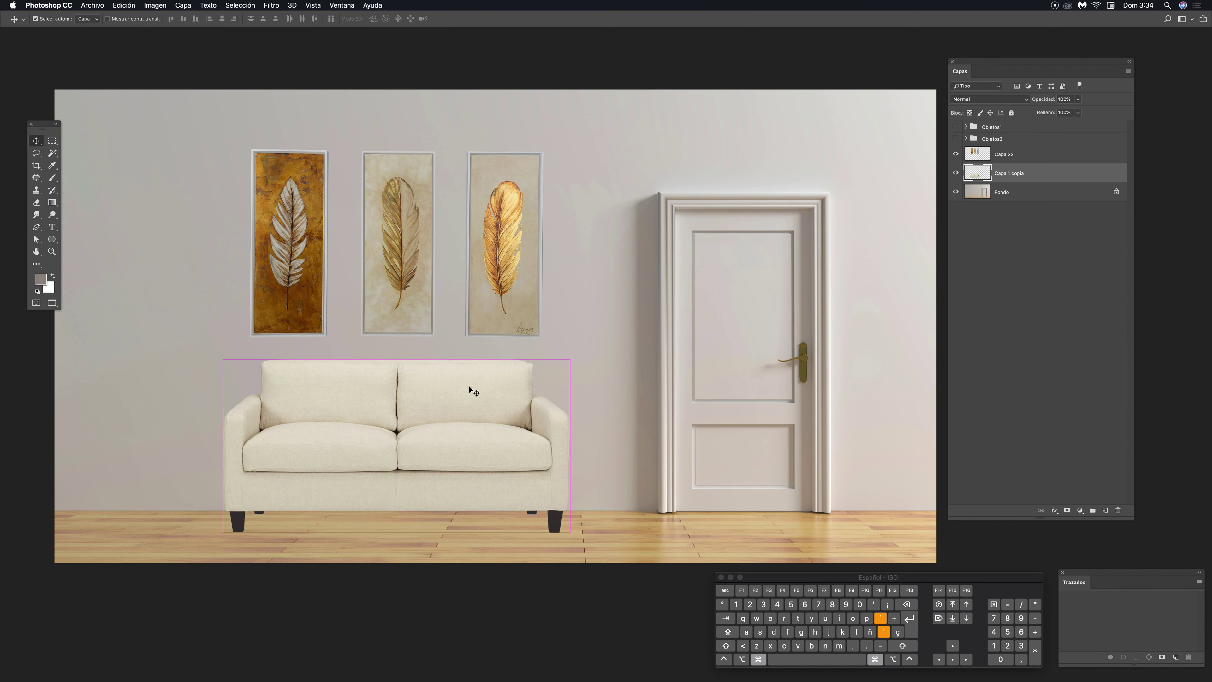
{"action": "left_click", "coordinate": [520, 275], "text": "super"}
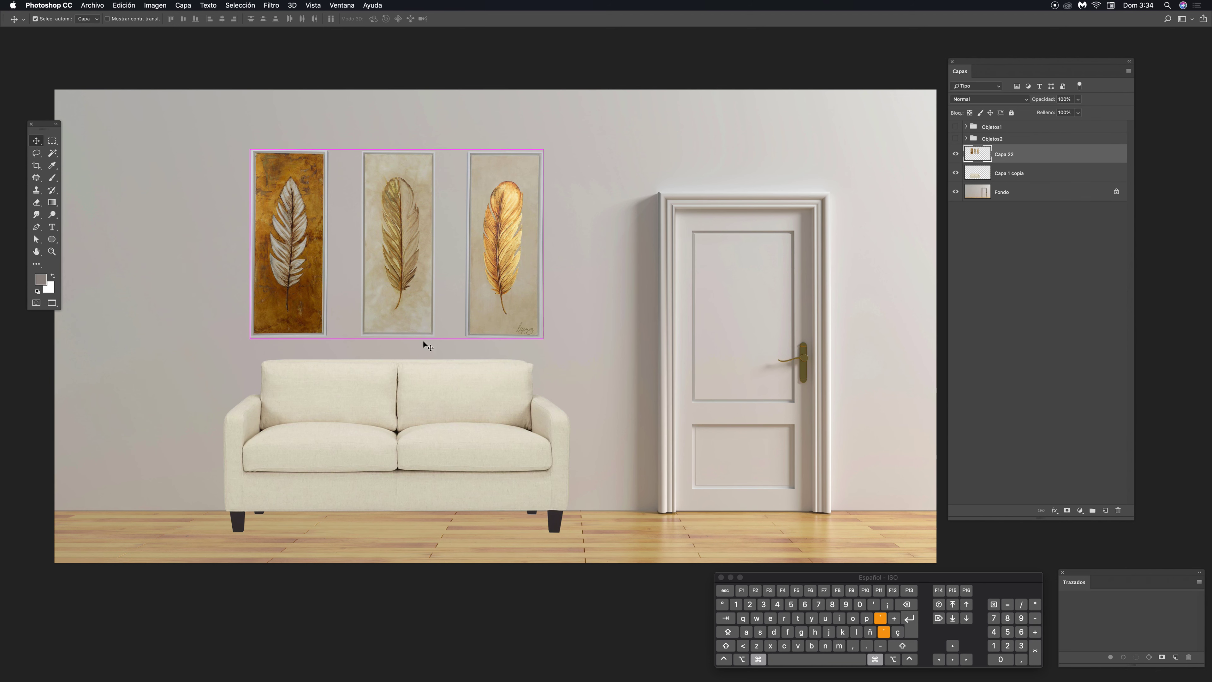
{"action": "left_click", "coordinate": [446, 432], "text": "super"}
{"action": "left_click", "coordinate": [511, 244], "text": "super"}
{"action": "left_click", "coordinate": [501, 398], "text": "super"}
{"action": "left_click", "coordinate": [512, 265], "text": "super"}
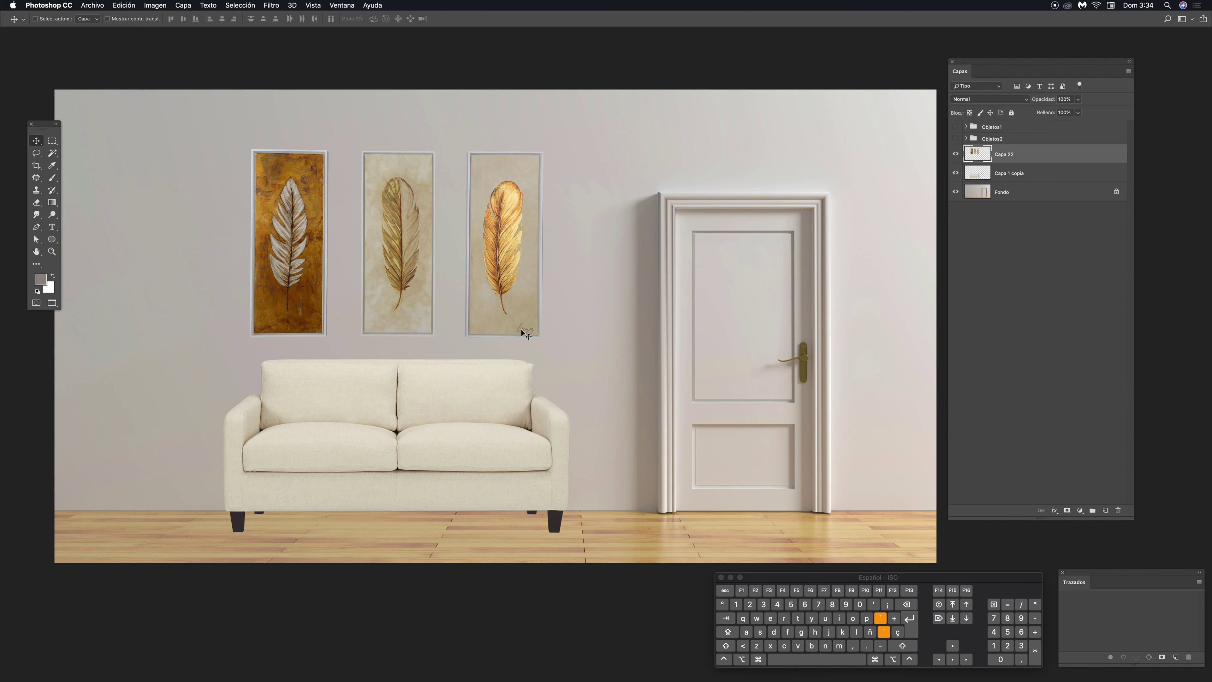
{"action": "left_click", "coordinate": [481, 389], "text": "super"}
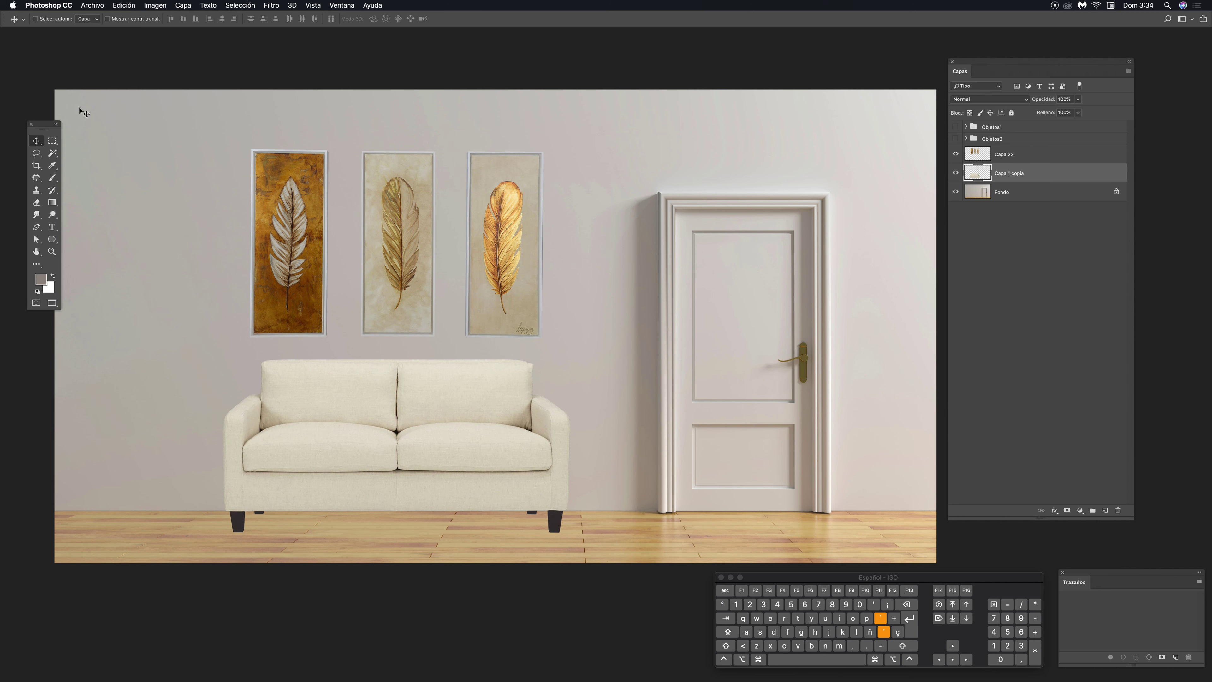
Darken the sofa layer with an Exposure adjustment of -0.12 and slightly adjust its gamma correction
{"action": "left_click", "coordinate": [156, 6]}
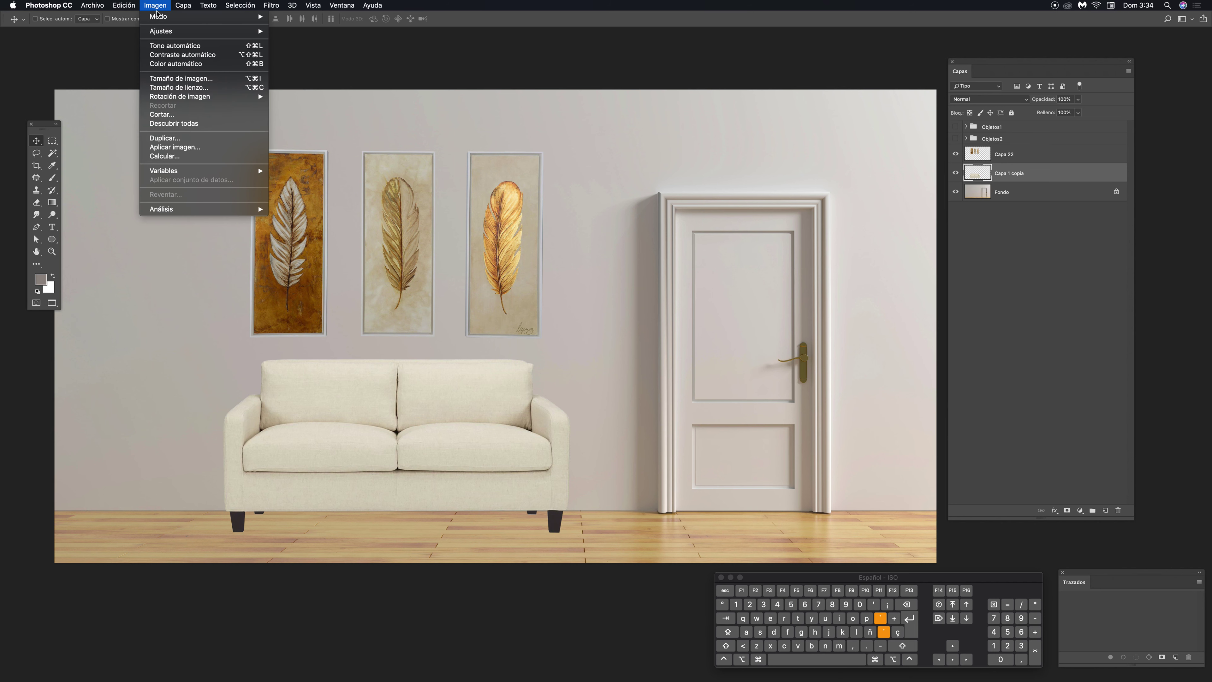
{"action": "mouse_move", "coordinate": [258, 33]}
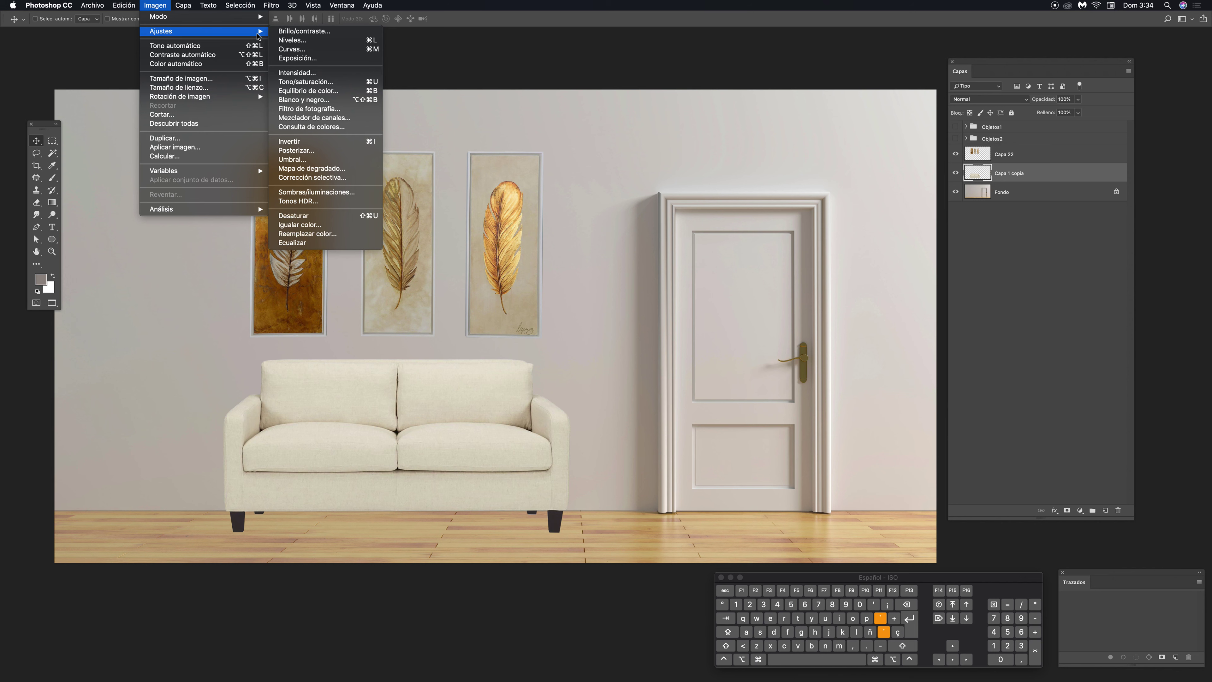
{"action": "left_click", "coordinate": [336, 62]}
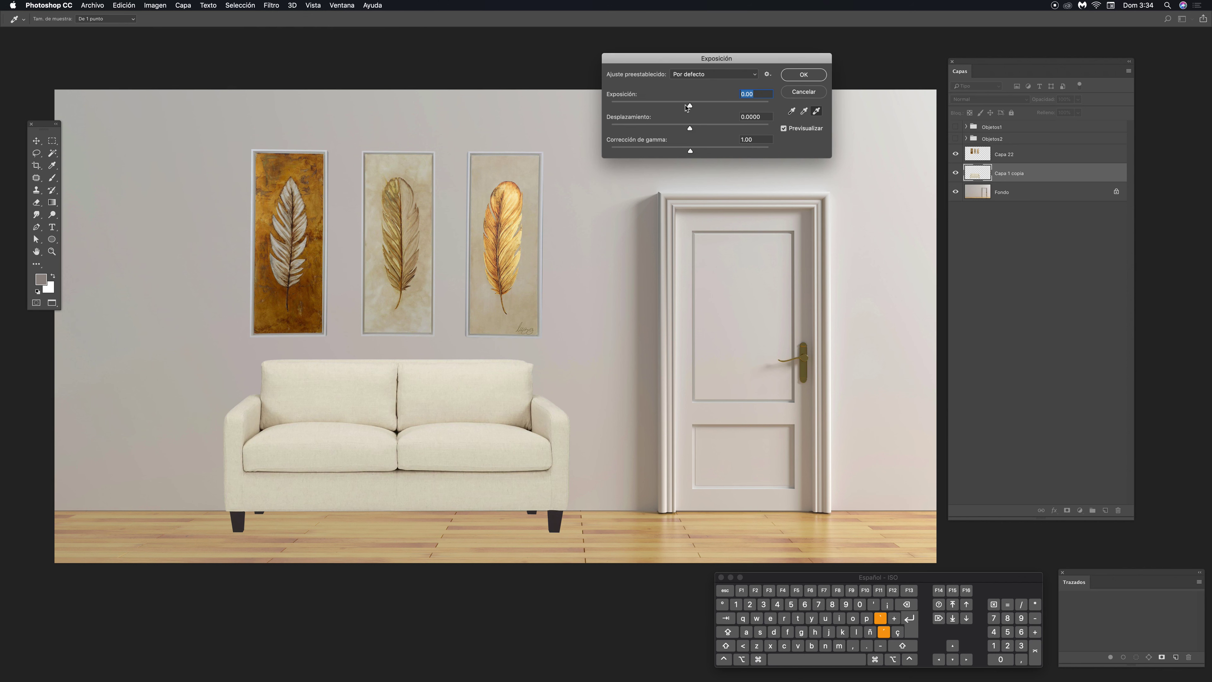
{"action": "left_click_drag", "start_coordinate": [691, 107], "coordinate": [691, 108]}
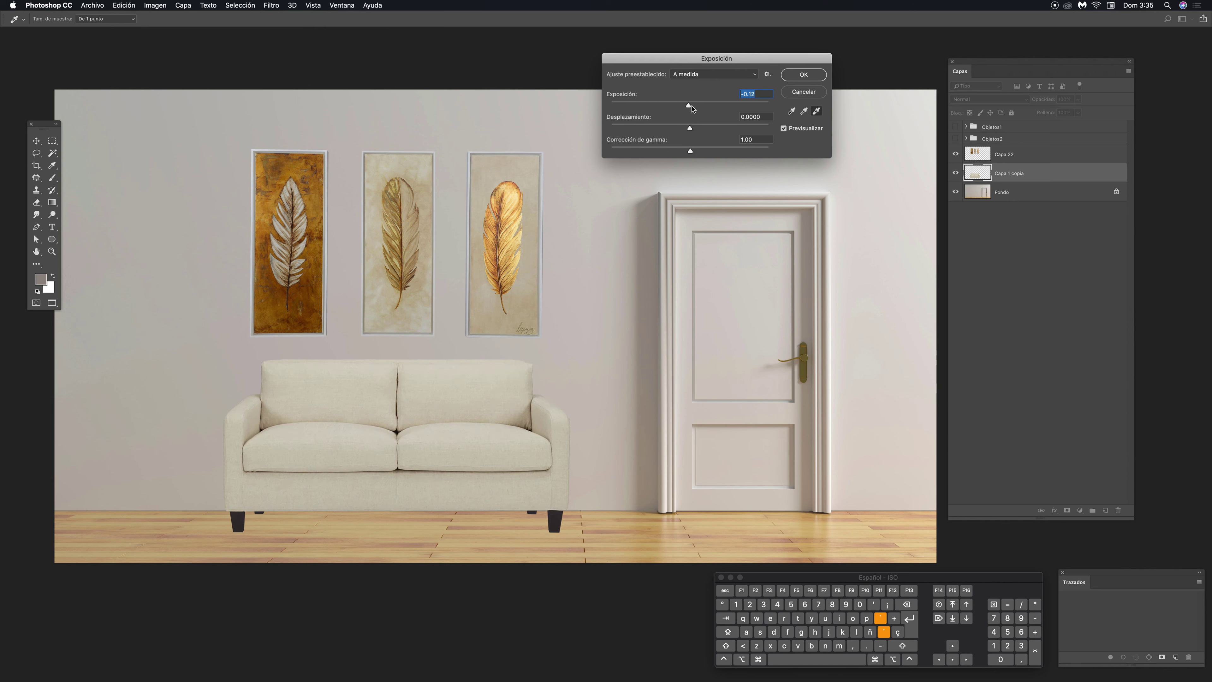
{"action": "left_click", "coordinate": [689, 106]}
{"action": "left_click_drag", "start_coordinate": [689, 107], "coordinate": [690, 108]}
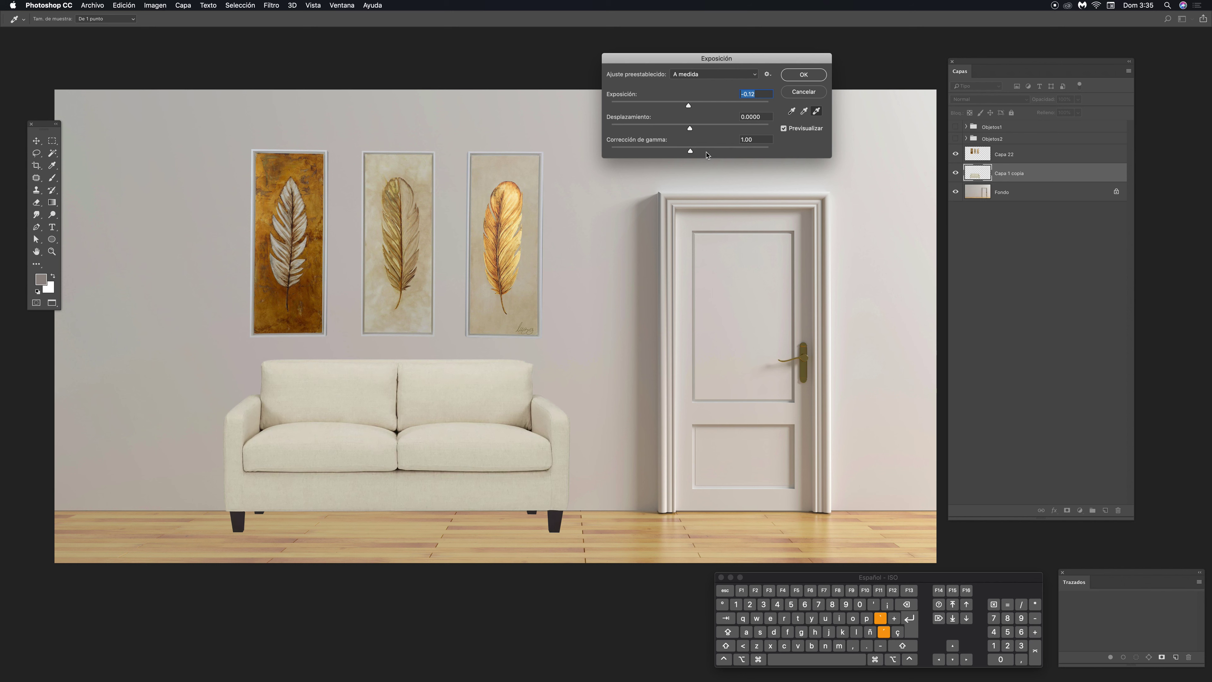
{"action": "left_click_drag", "start_coordinate": [691, 153], "coordinate": [695, 152]}
{"action": "left_click", "coordinate": [803, 75]}
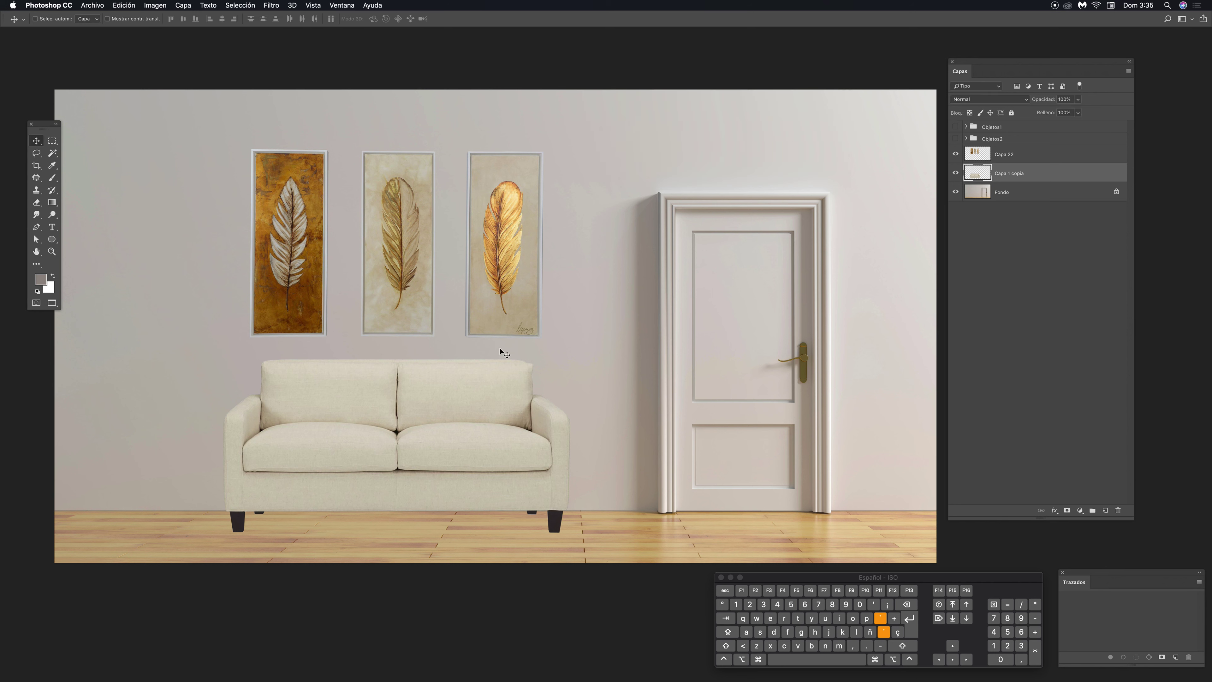
Add a new empty layer directly above the background layer Fondo, beneath the sofa's layer
{"action": "left_click_drag", "start_coordinate": [541, 319], "coordinate": [524, 276]}
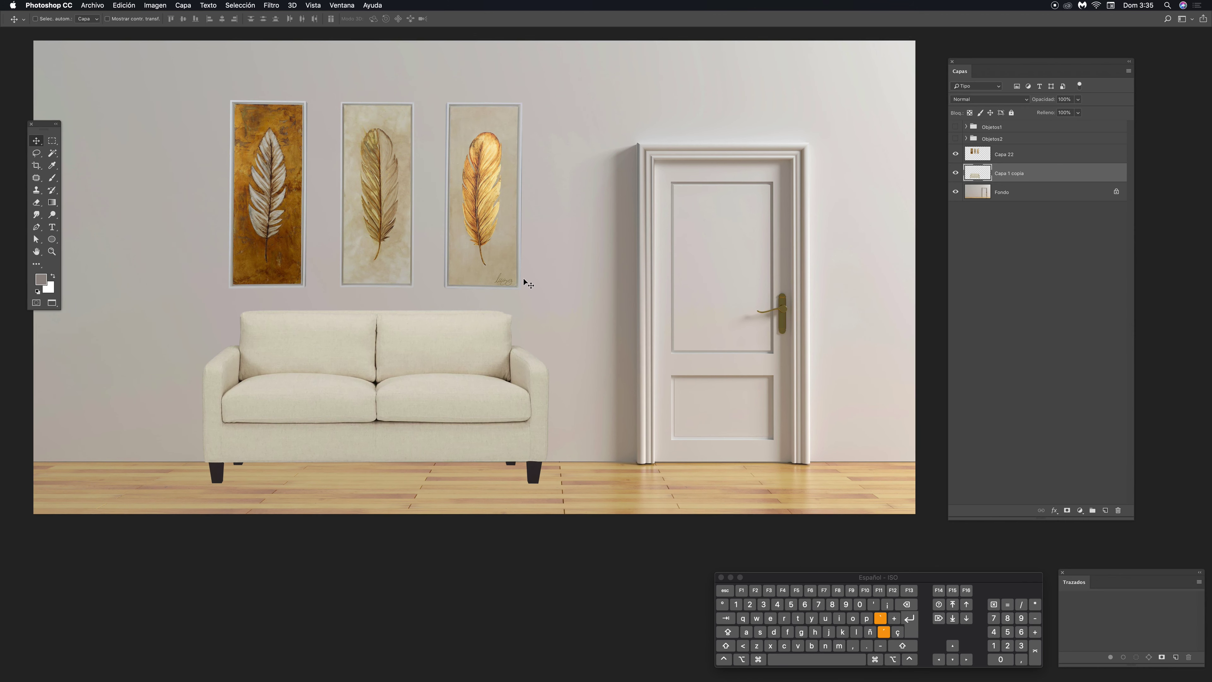
{"action": "left_click_drag", "start_coordinate": [549, 336], "coordinate": [583, 346]}
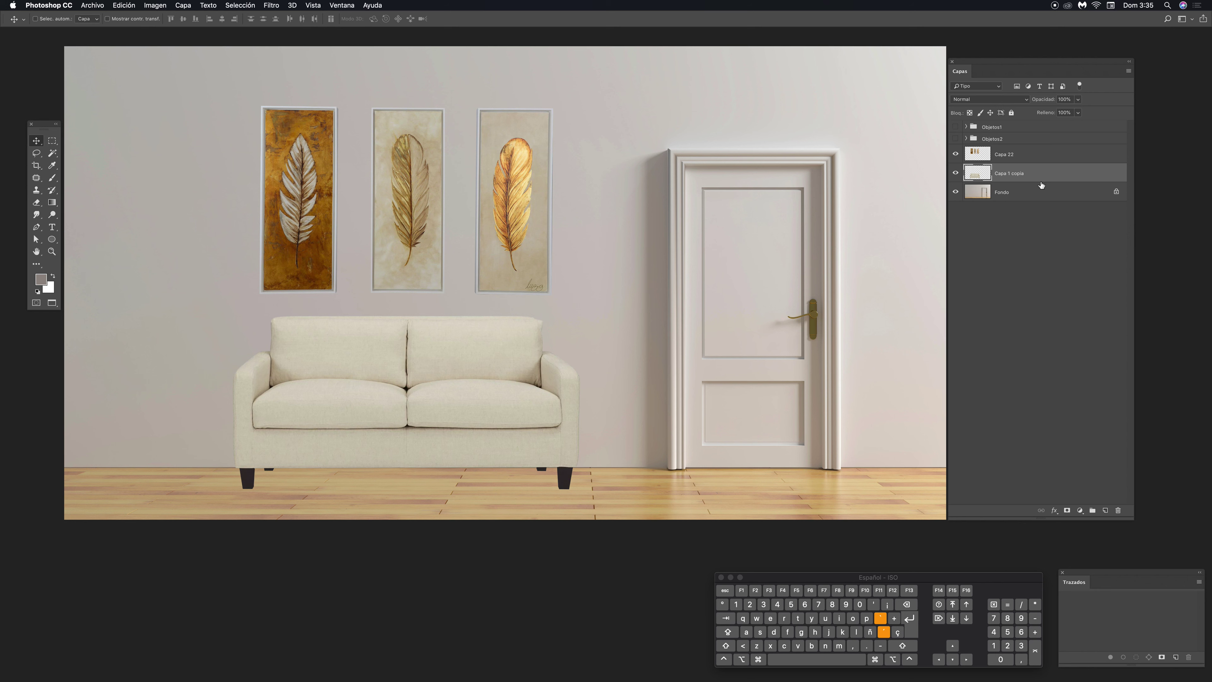
{"action": "left_click", "coordinate": [1009, 196]}
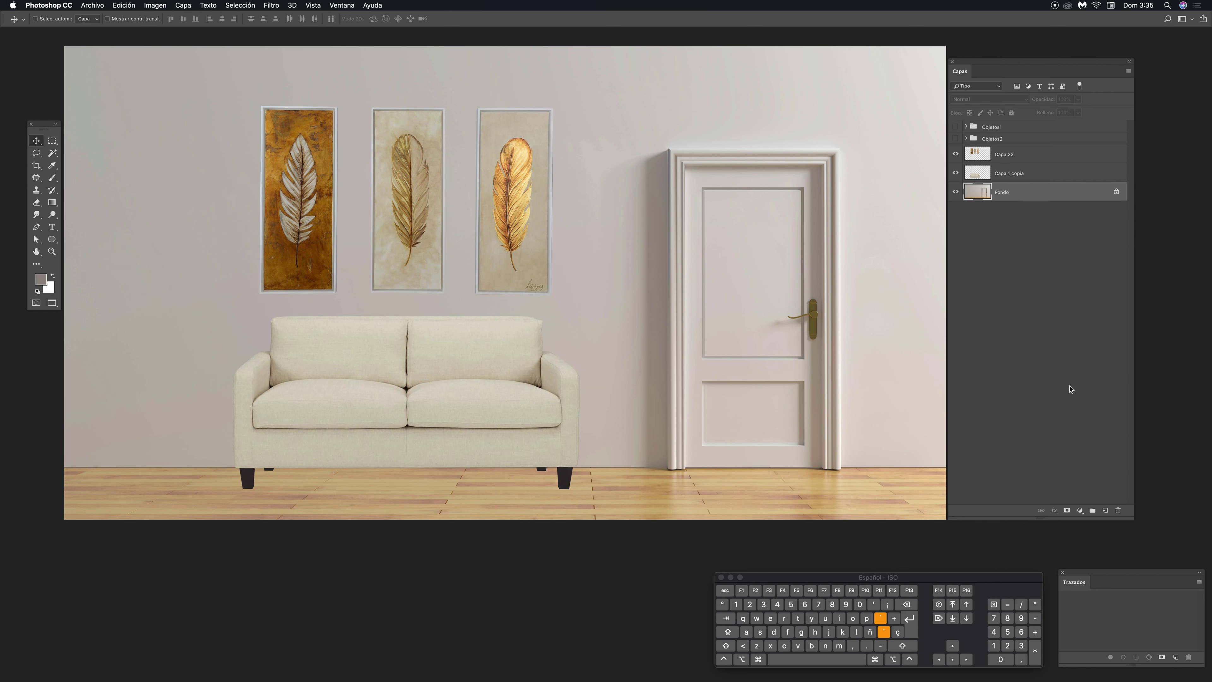
{"action": "left_click", "coordinate": [1105, 509]}
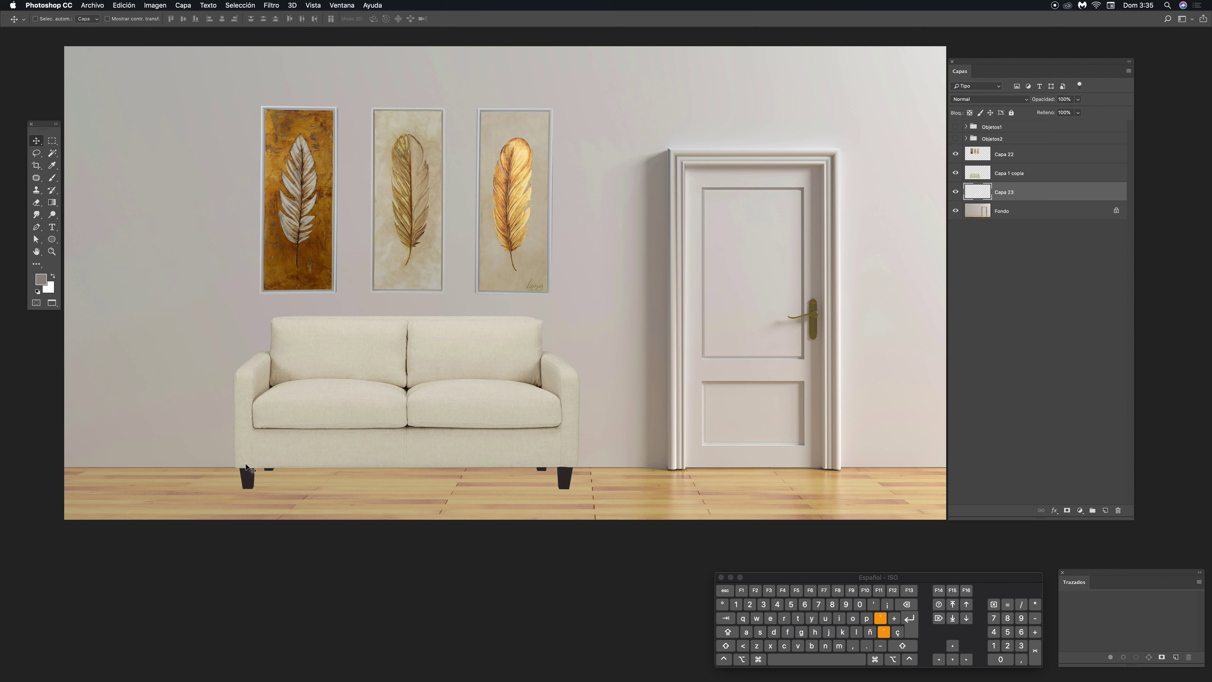
Fill a thin rectangular selection between the sofa's front legs with a gray sampled from the shadow beside the door frame, and deselect it
{"action": "key", "text": "m"}
{"action": "left_click_drag", "start_coordinate": [254, 471], "coordinate": [562, 484]}
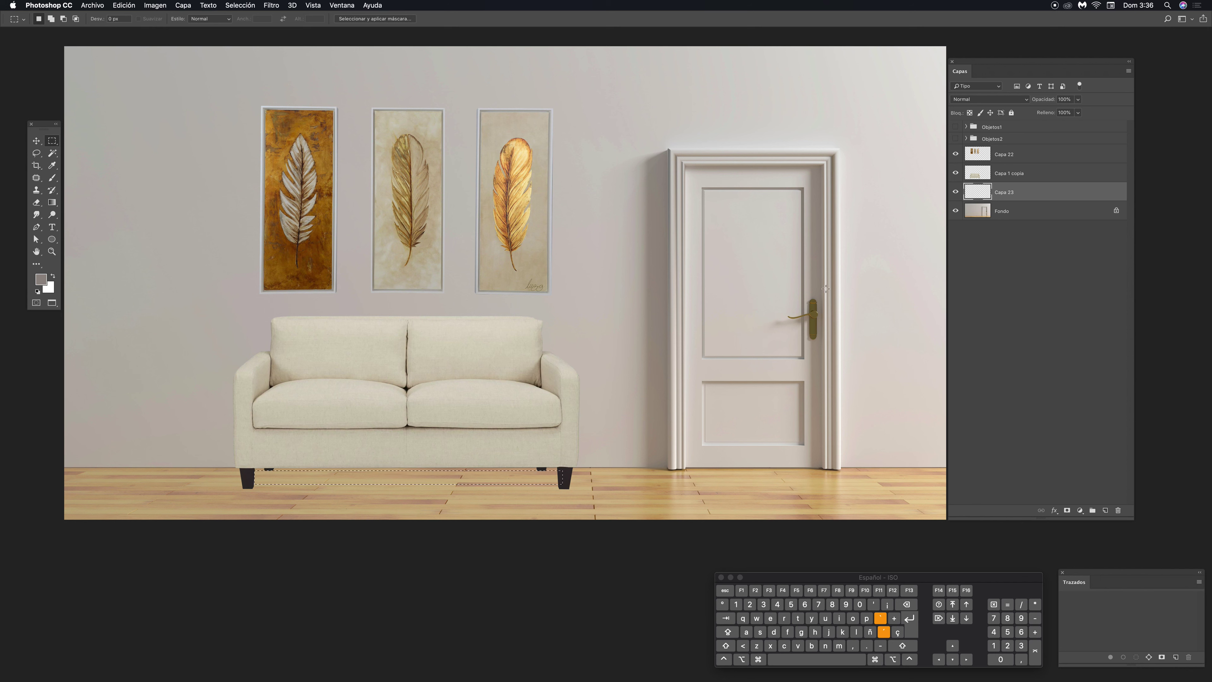
{"action": "key", "text": "i"}
{"action": "left_click", "coordinate": [665, 165]}
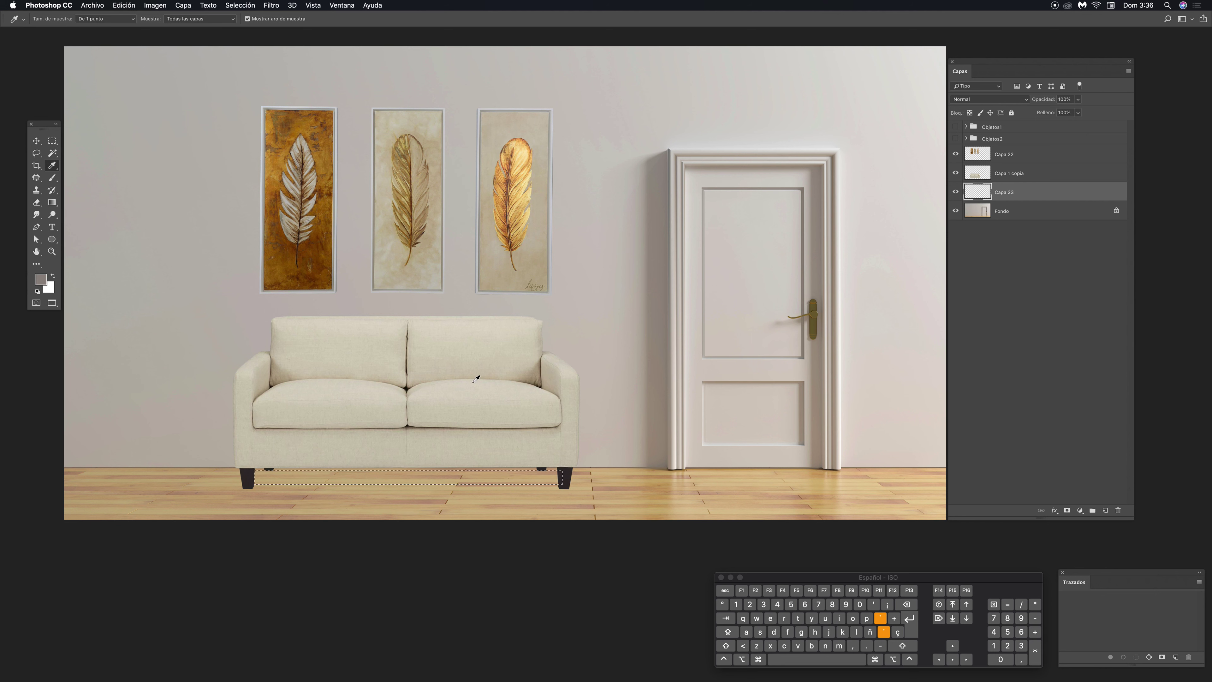
{"action": "key", "text": "alt"}
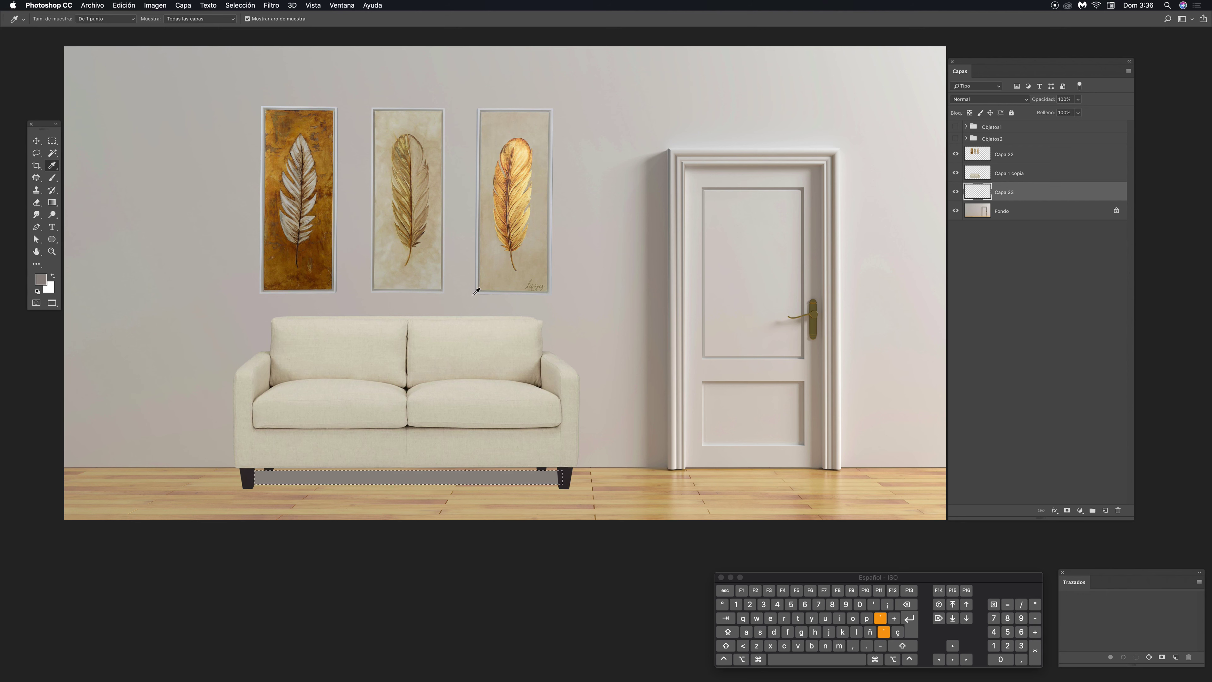
{"action": "key", "text": "super+d"}
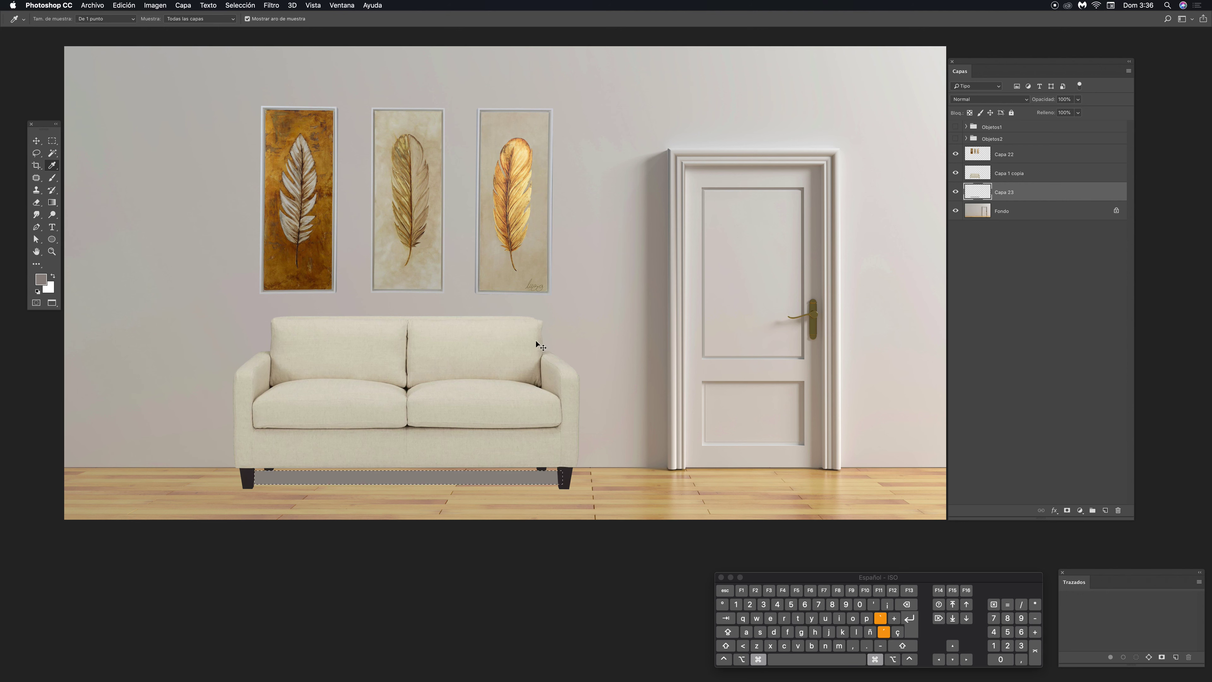
Transform the gray strip under the sofa into a trapezoid by pulling its upper corners inward to the rear legs
{"action": "key", "text": "z"}
{"action": "left_click_drag", "start_coordinate": [388, 446], "coordinate": [652, 322]}
{"action": "key", "text": "super+0"}
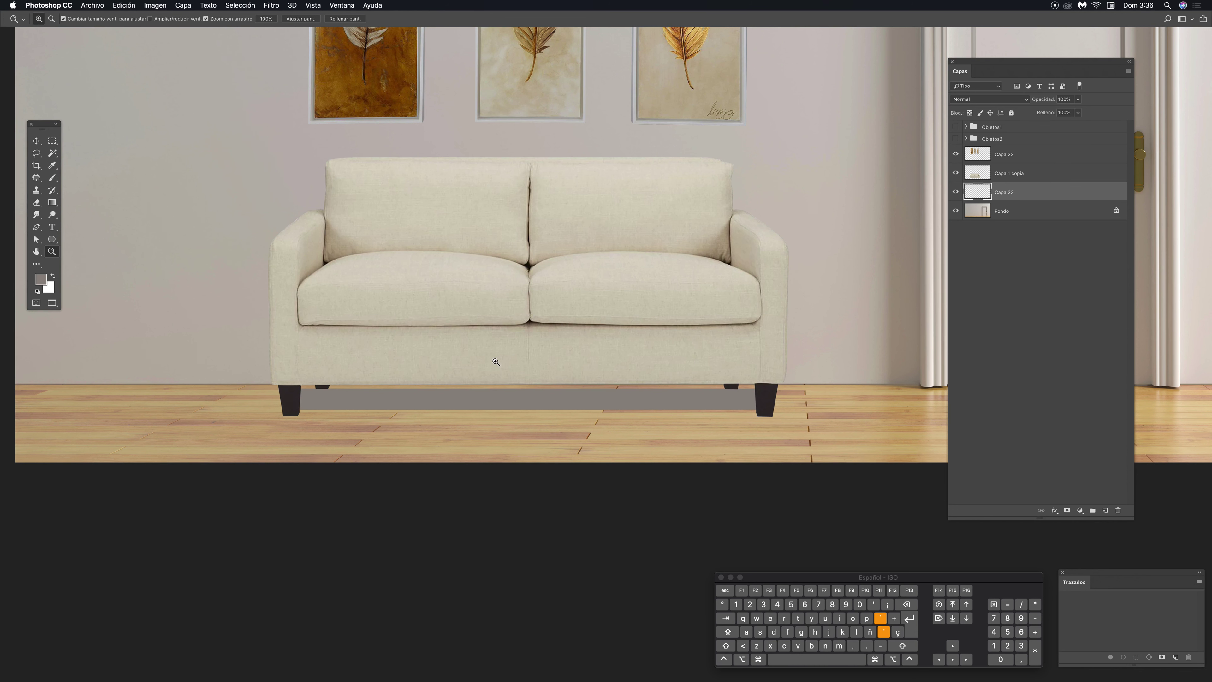
{"action": "key", "text": "v"}
{"action": "key", "text": "super"}
{"action": "key", "text": "super+t"}
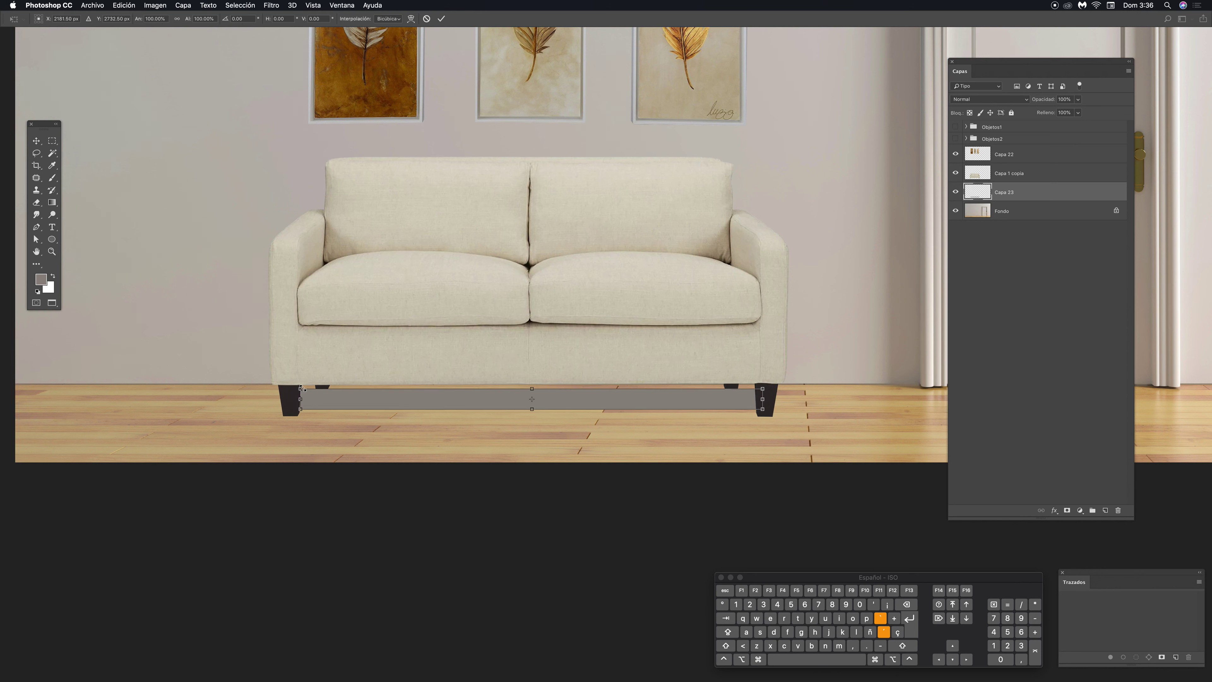
{"action": "key", "text": "super"}
{"action": "left_click", "coordinate": [300, 390]}
{"action": "left_click_drag", "start_coordinate": [301, 391], "coordinate": [317, 390]}
{"action": "left_click_drag", "start_coordinate": [762, 390], "coordinate": [738, 393]}
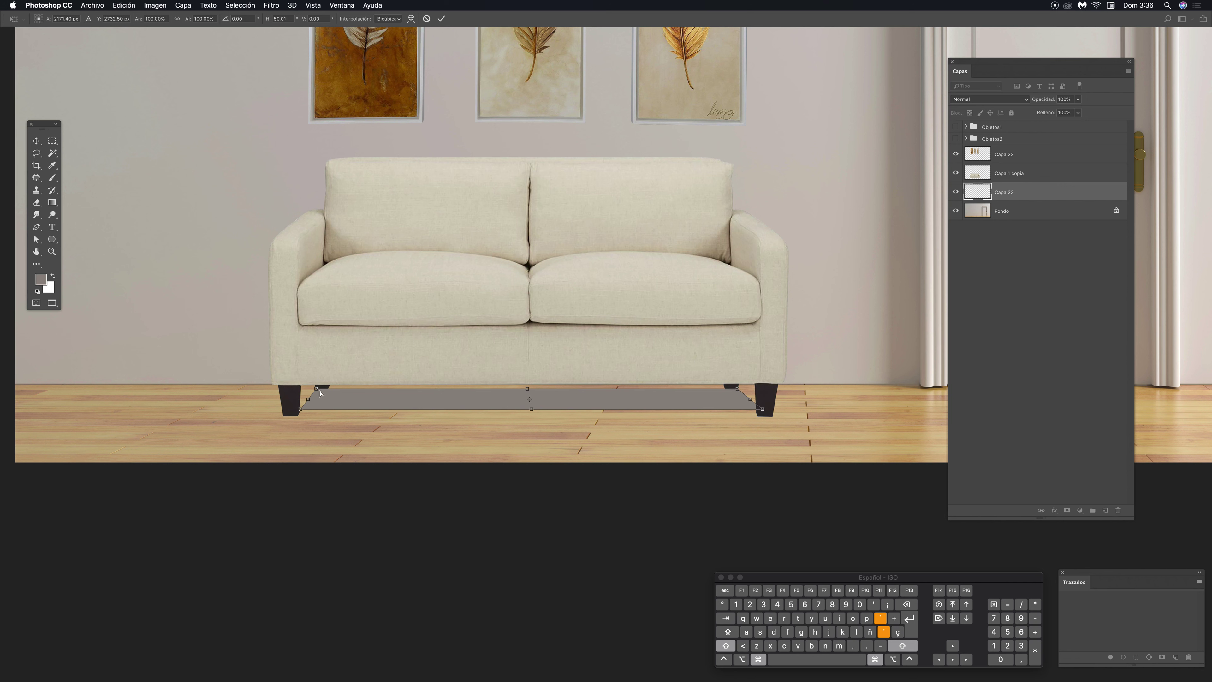
{"action": "left_click_drag", "start_coordinate": [316, 388], "coordinate": [319, 388]}
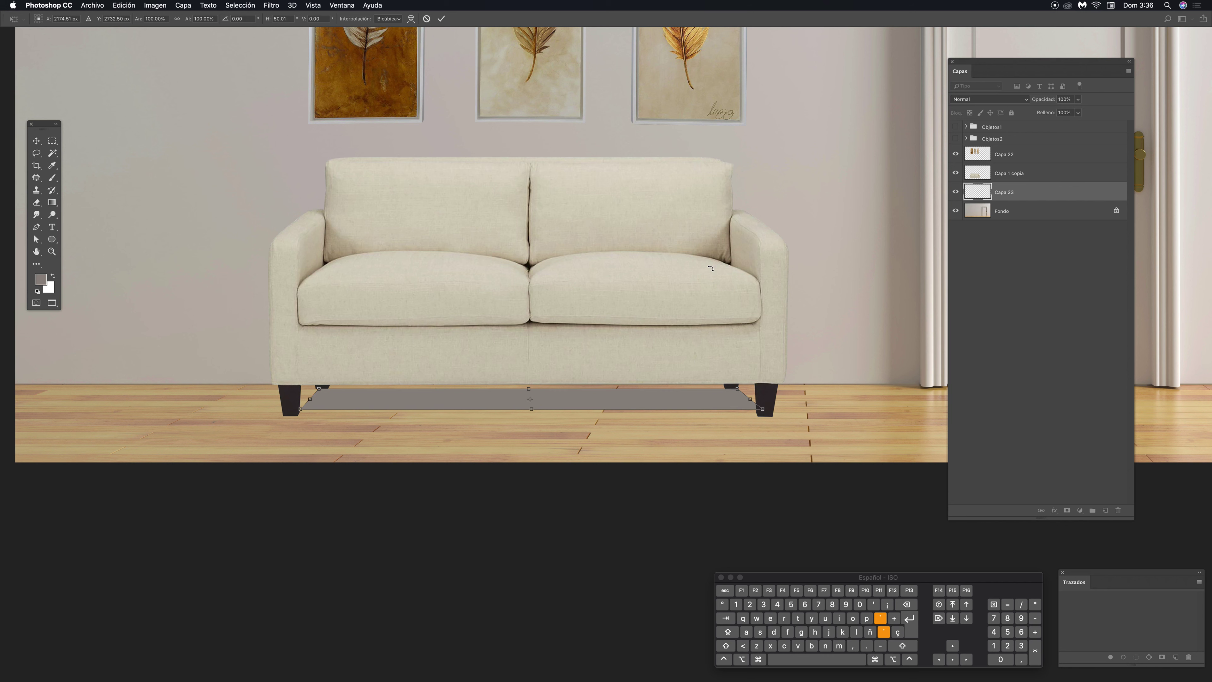
{"action": "key", "text": "Return"}
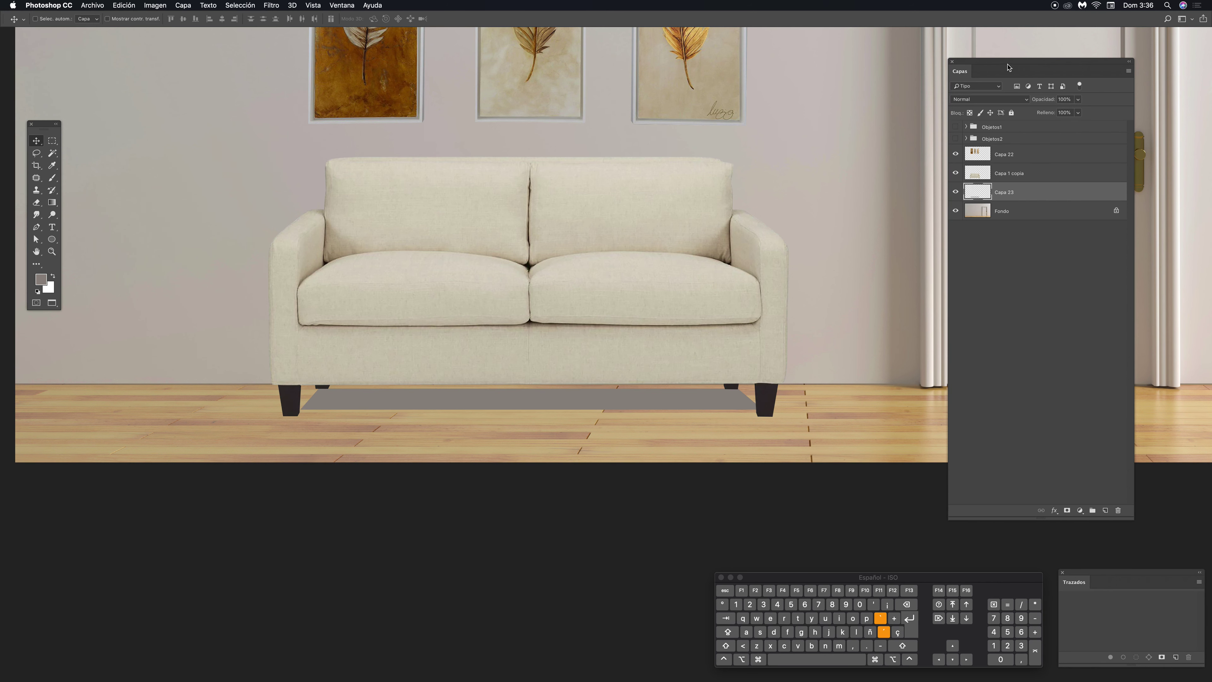
Set the blend mode of the sofa's shadow layer Capa 23 to Multiplicar and its opacity to 47%
{"action": "left_click", "coordinate": [1027, 102]}
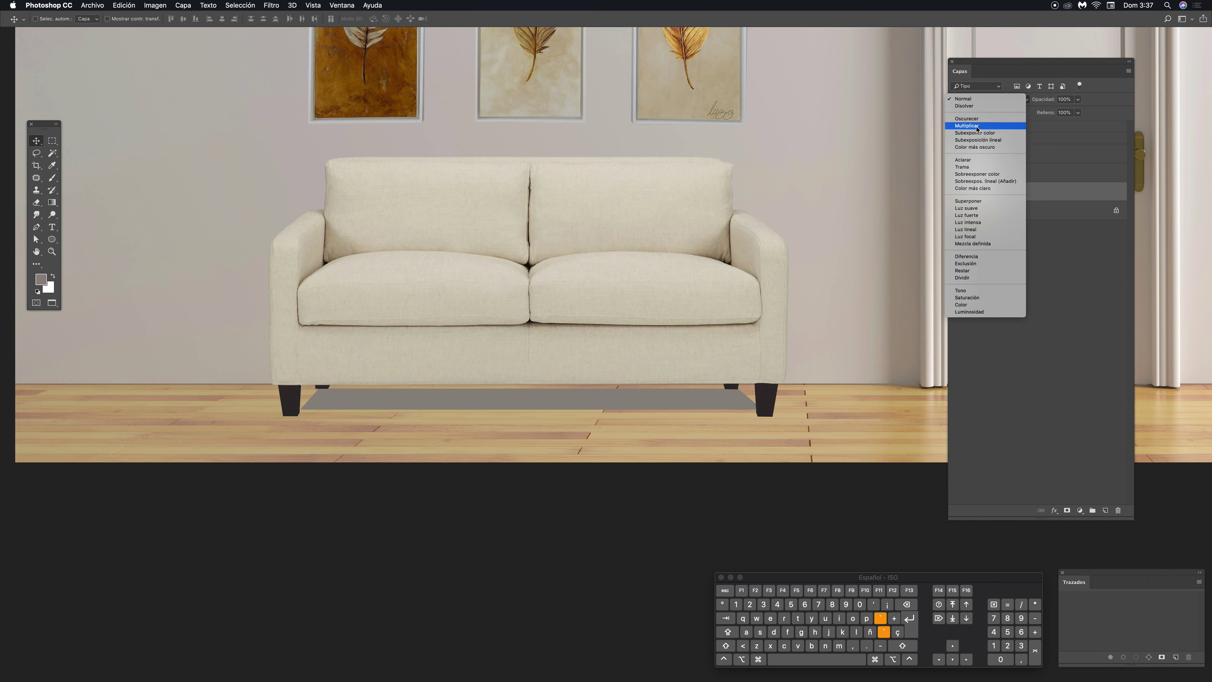
{"action": "left_click", "coordinate": [1020, 70]}
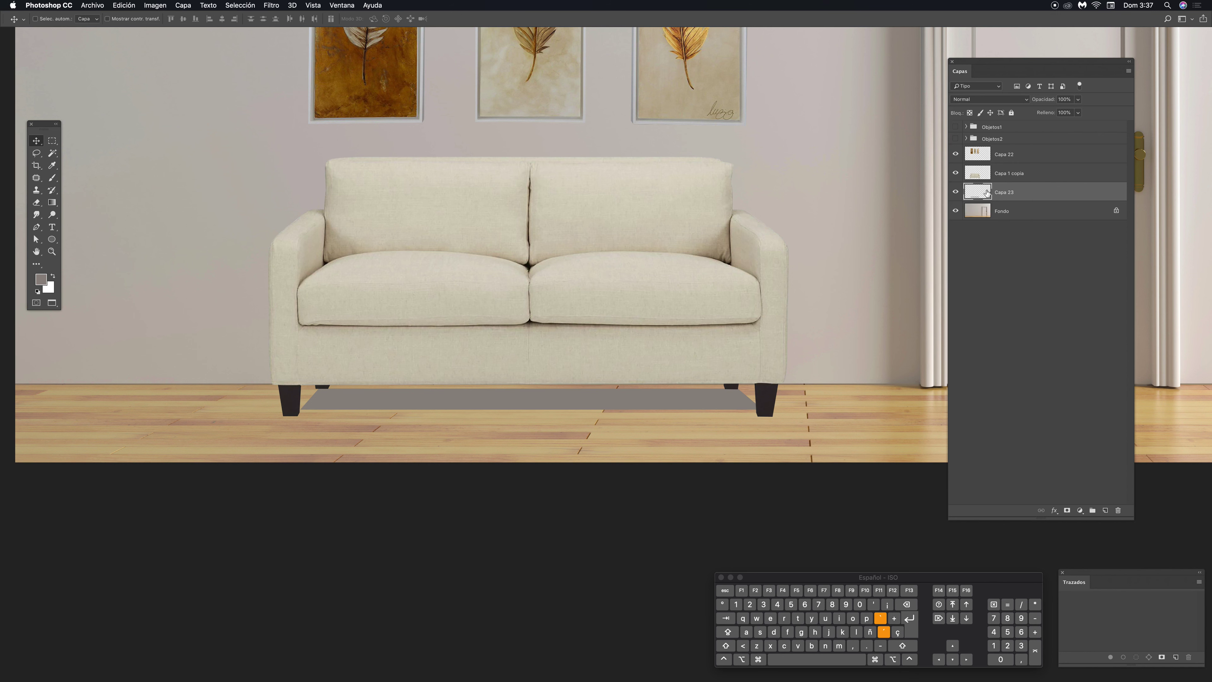
{"action": "left_click", "coordinate": [1026, 102]}
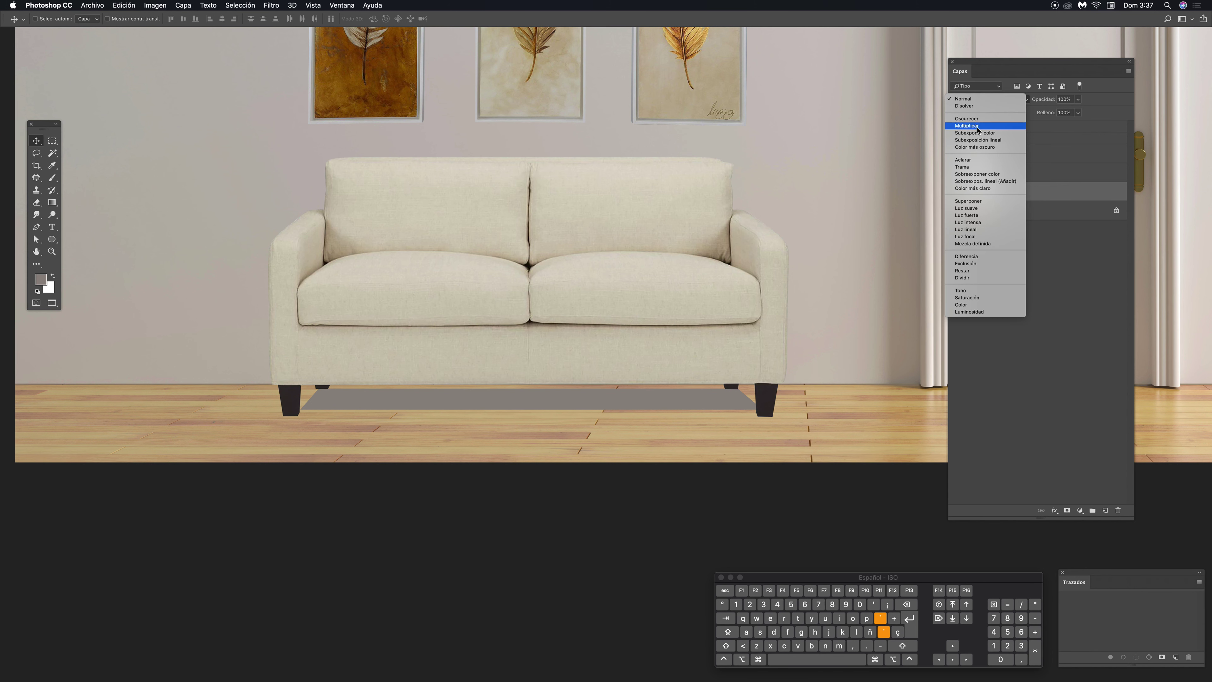
{"action": "left_click", "coordinate": [968, 125]}
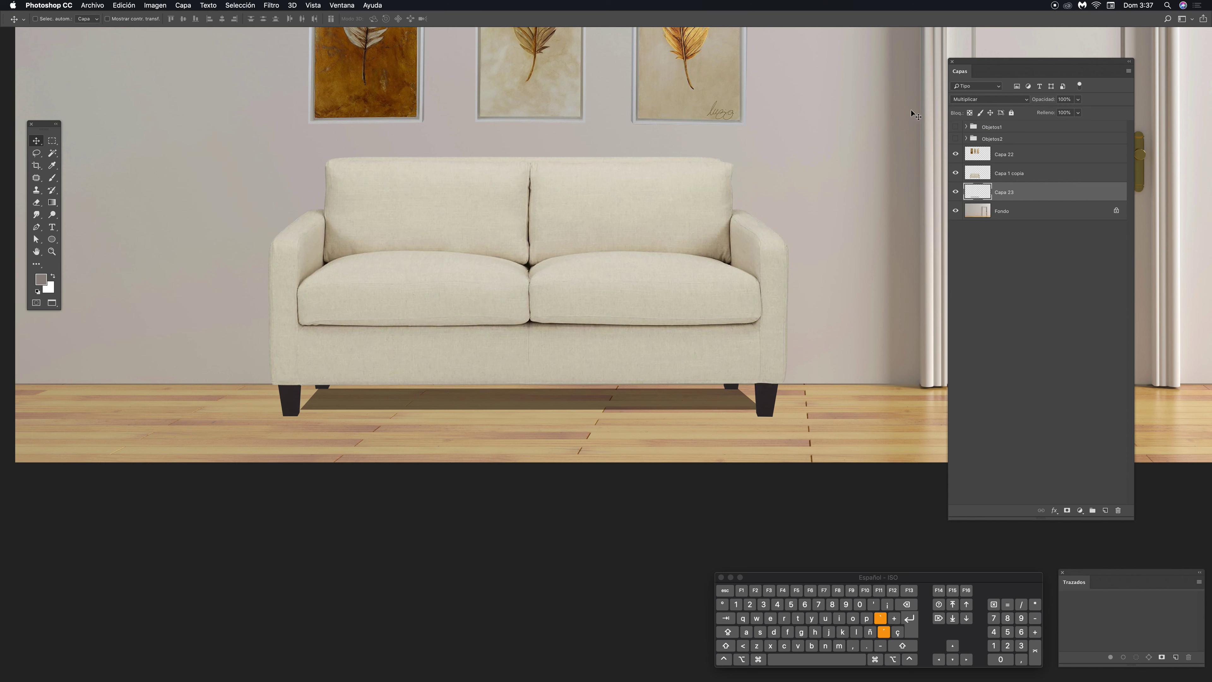
{"action": "left_click", "coordinate": [1079, 100]}
{"action": "left_click_drag", "start_coordinate": [1067, 113], "coordinate": [1057, 117]}
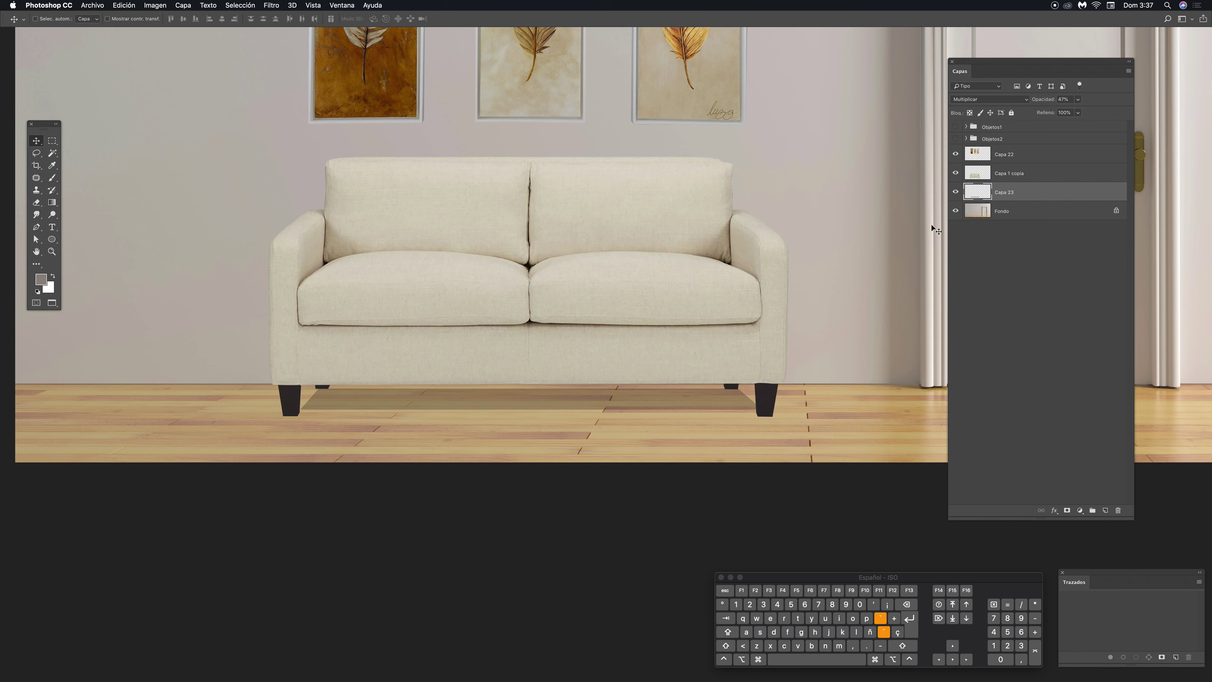
Soften the sofa's floor shadow with a Gaussian blur, raising the radius to feather its edges
{"action": "left_click", "coordinate": [270, 5]}
{"action": "mouse_move", "coordinate": [385, 120]}
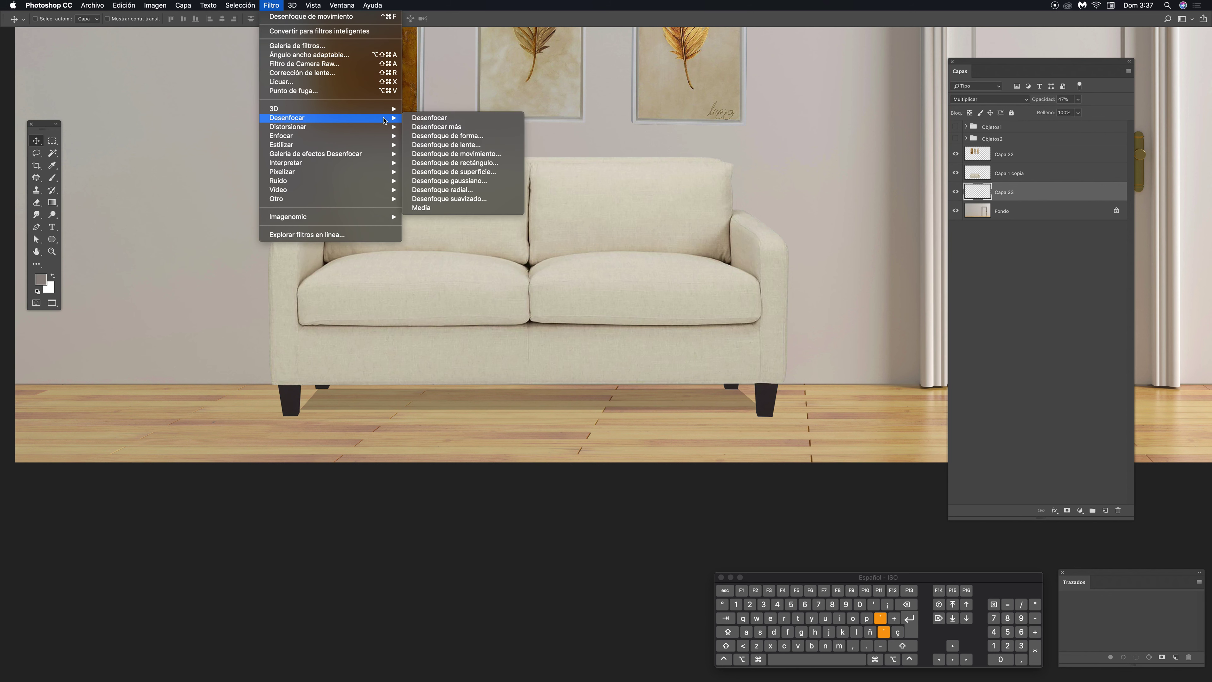
{"action": "left_click", "coordinate": [458, 180]}
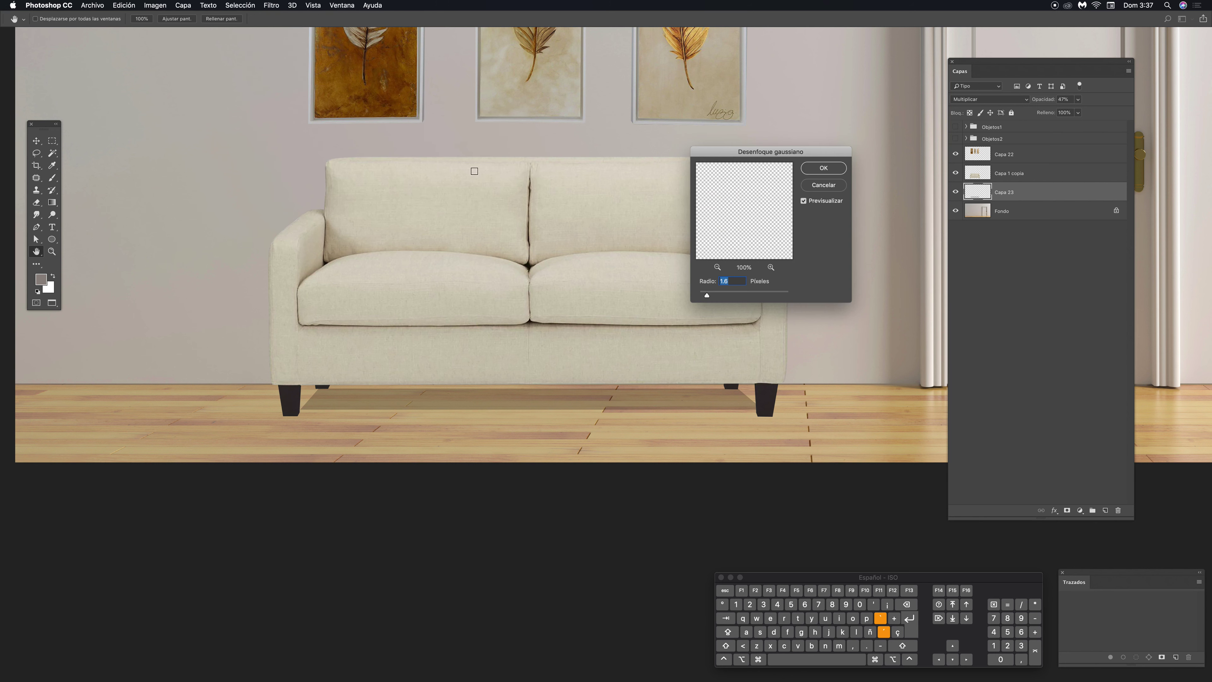
{"action": "left_click_drag", "start_coordinate": [783, 151], "coordinate": [715, 87]}
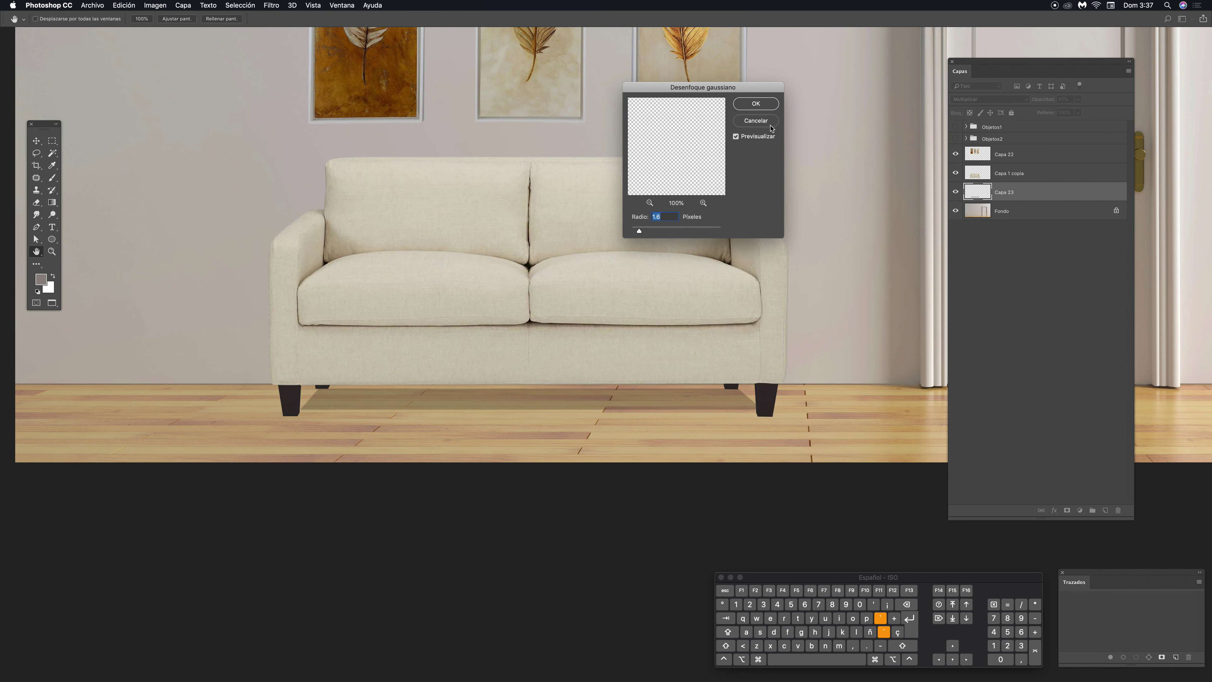
{"action": "left_click_drag", "start_coordinate": [638, 231], "coordinate": [637, 234]}
{"action": "left_click_drag", "start_coordinate": [632, 233], "coordinate": [658, 234]}
{"action": "left_click", "coordinate": [758, 106]}
Transform the sofa's shadow to extend slightly further down and spread its lower corners outward under the front legs
{"action": "left_click_drag", "start_coordinate": [694, 280], "coordinate": [605, 385]}
{"action": "key", "text": "super+minus"}
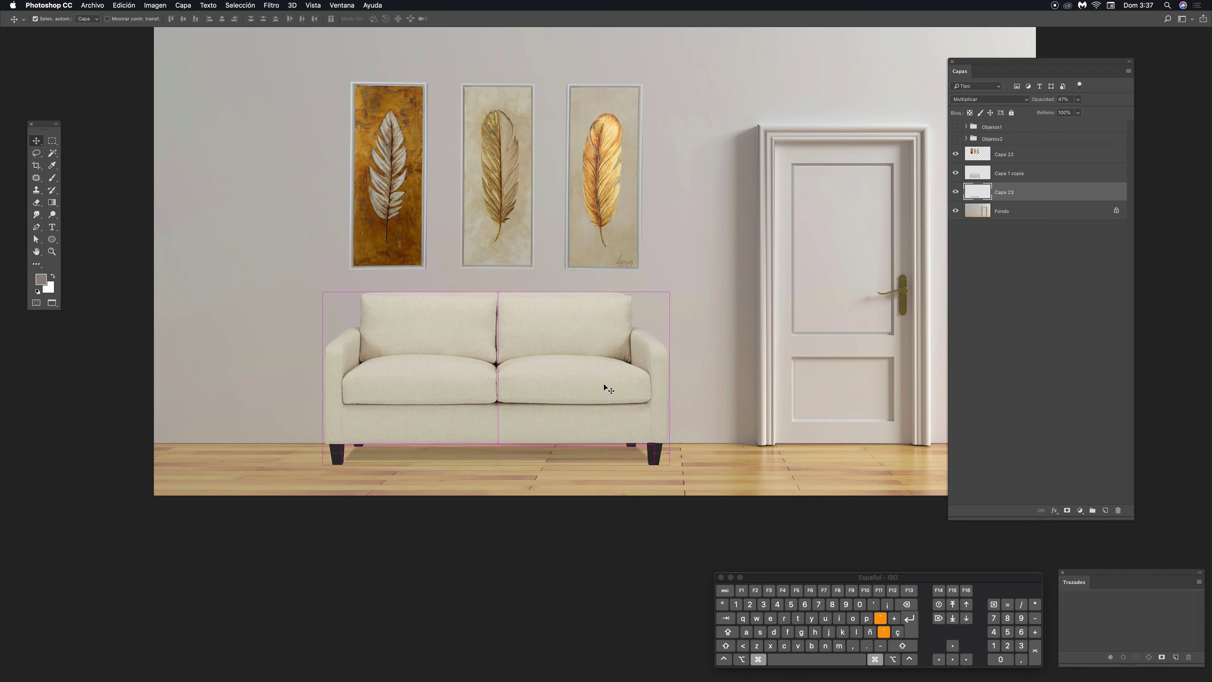
{"action": "key", "text": "super+t"}
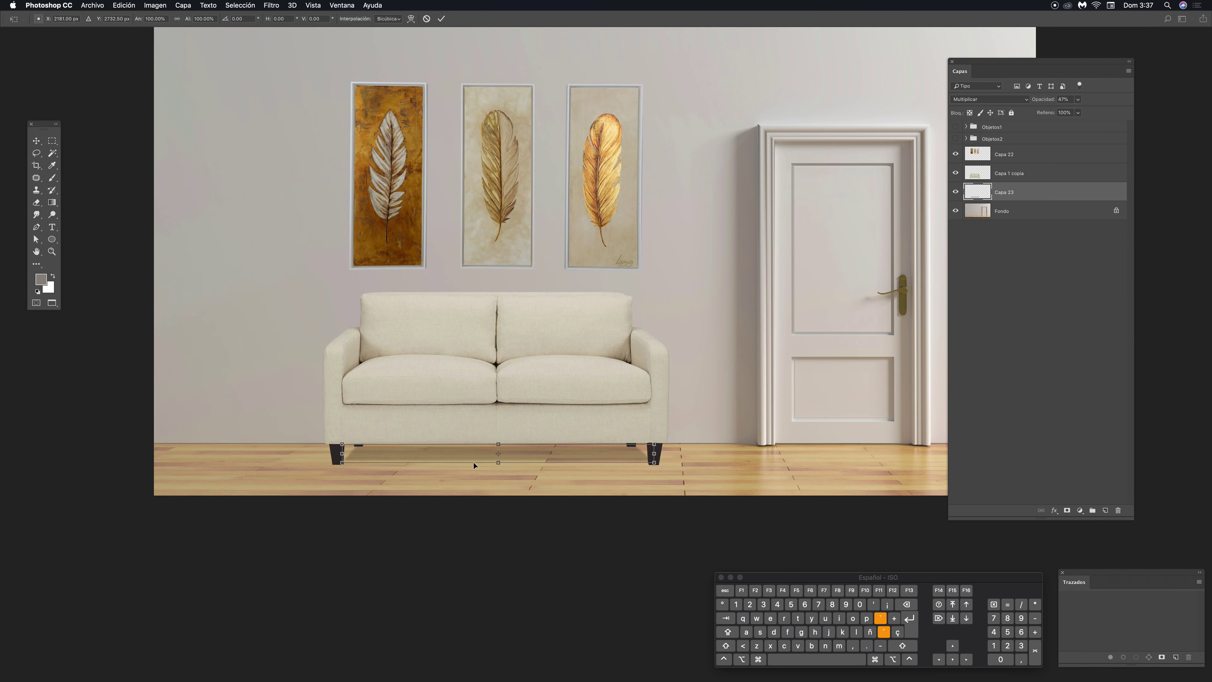
{"action": "left_click_drag", "start_coordinate": [498, 463], "coordinate": [498, 466]}
{"action": "key", "text": "super+shift"}
{"action": "left_click_drag", "start_coordinate": [342, 466], "coordinate": [337, 466]}
{"action": "left_click_drag", "start_coordinate": [654, 465], "coordinate": [659, 466]}
{"action": "key", "text": "Return"}
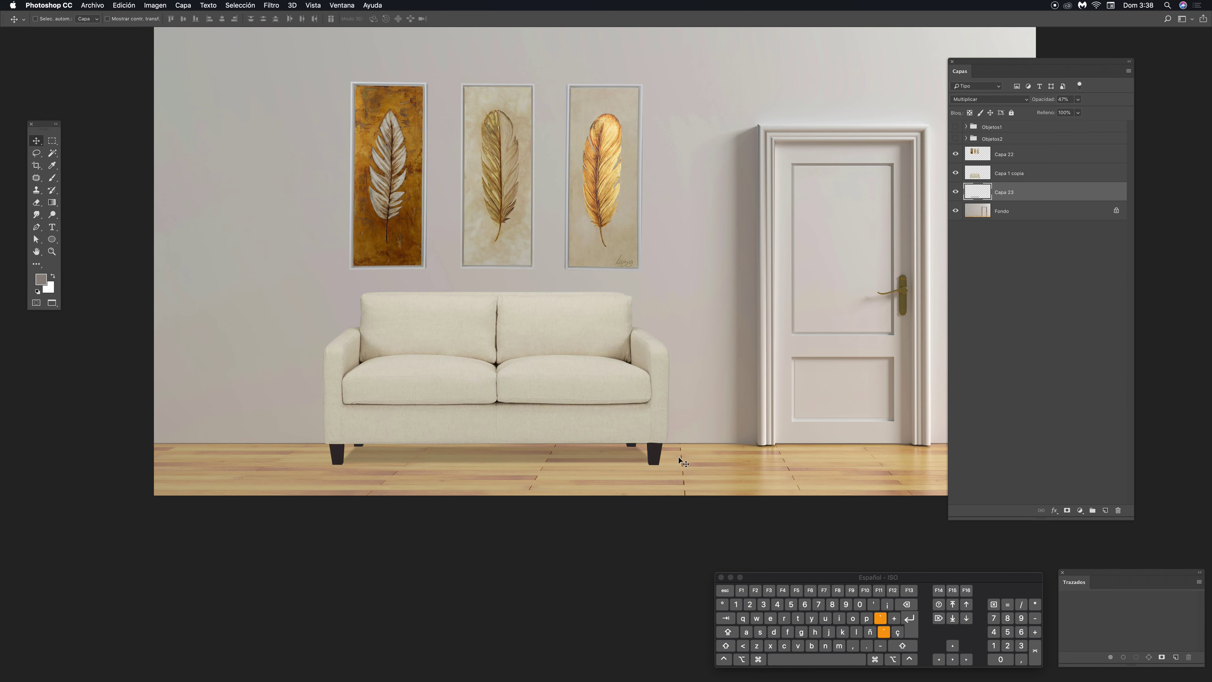
Duplicate the sofa layer Capa 1 copia, offset the copy straight up slightly, and place the copy's layer directly beneath the original sofa
{"action": "scroll", "coordinate": [643, 357], "scroll_direction": "right", "scroll_amount": 5}
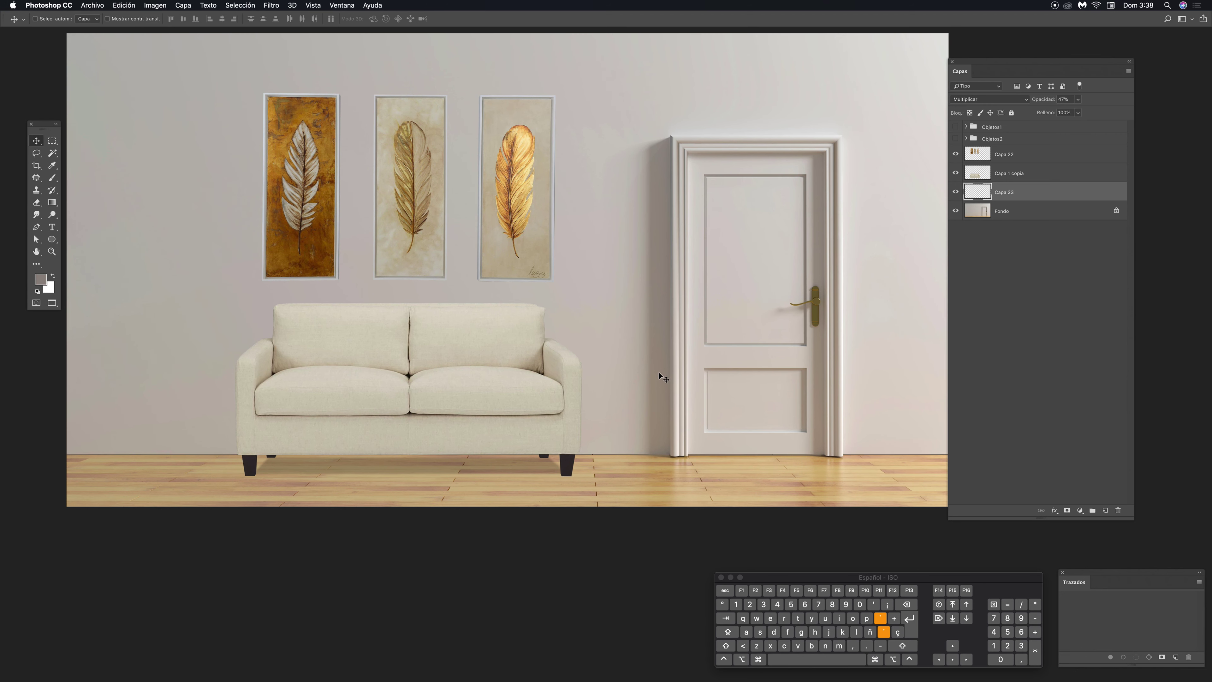
{"action": "left_click_drag", "start_coordinate": [697, 336], "coordinate": [717, 247]}
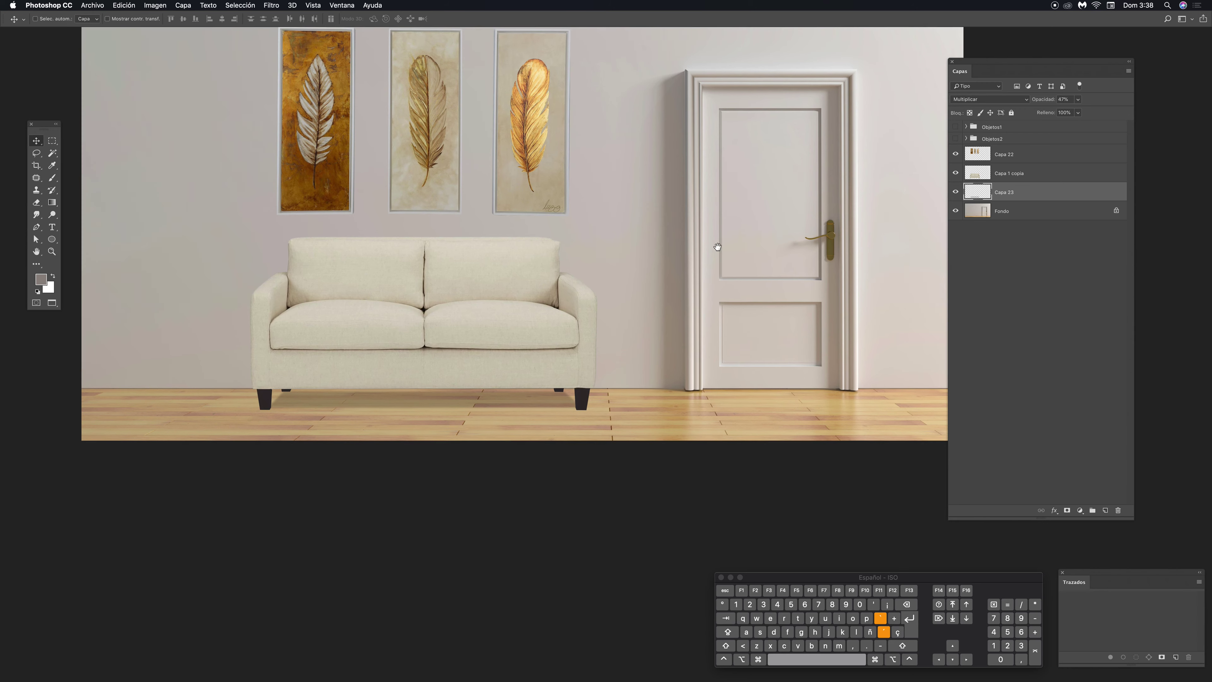
{"action": "scroll", "coordinate": [636, 298], "scroll_direction": "right", "scroll_amount": 3}
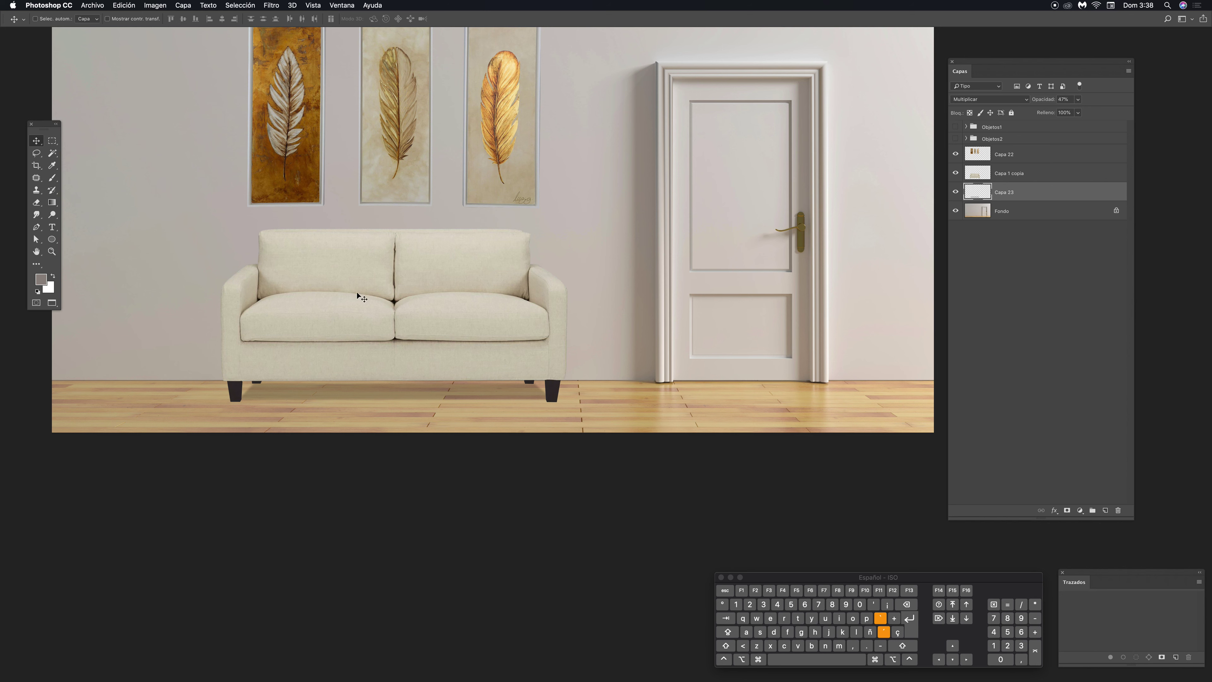
{"action": "left_click", "coordinate": [976, 174]}
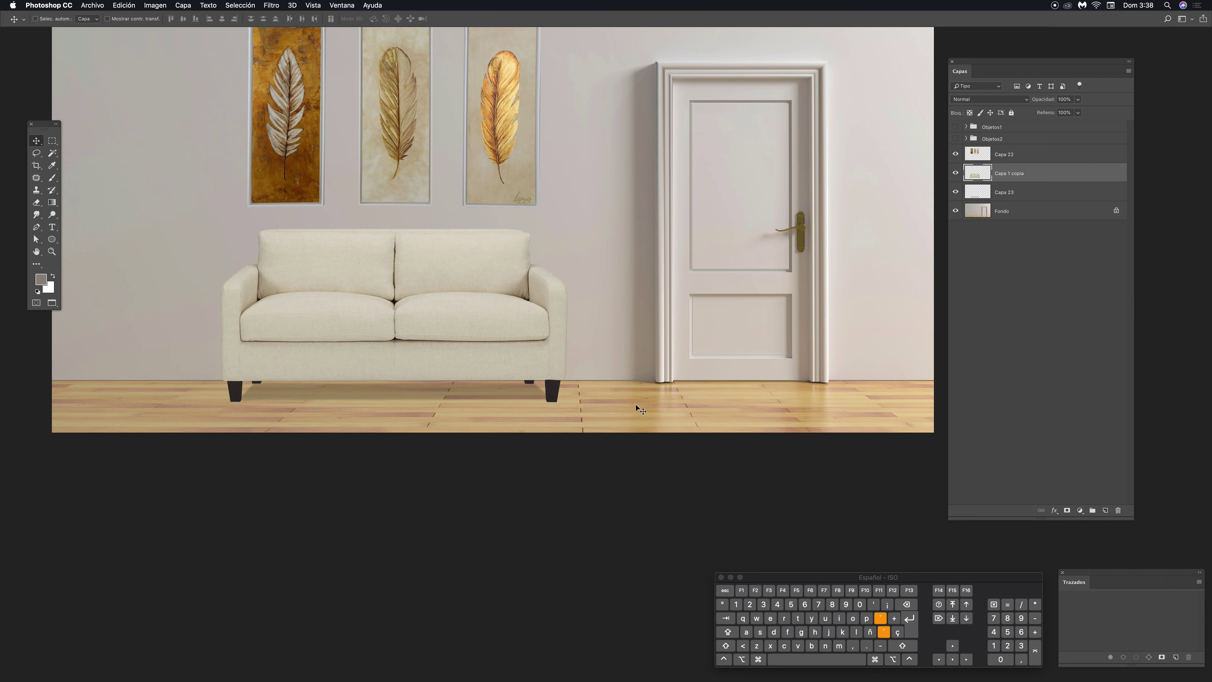
{"action": "scroll", "coordinate": [496, 258], "scroll_direction": "up", "scroll_amount": 3}
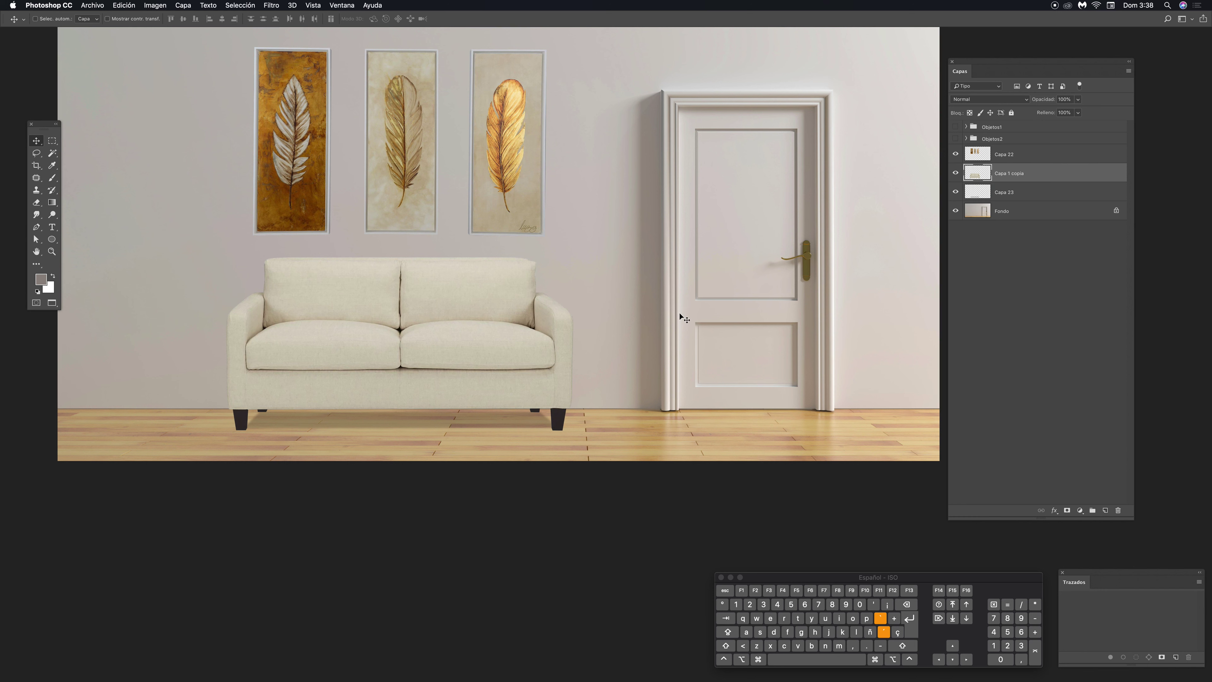
{"action": "key", "text": "space"}
{"action": "left_click_drag", "start_coordinate": [552, 316], "coordinate": [572, 340]}
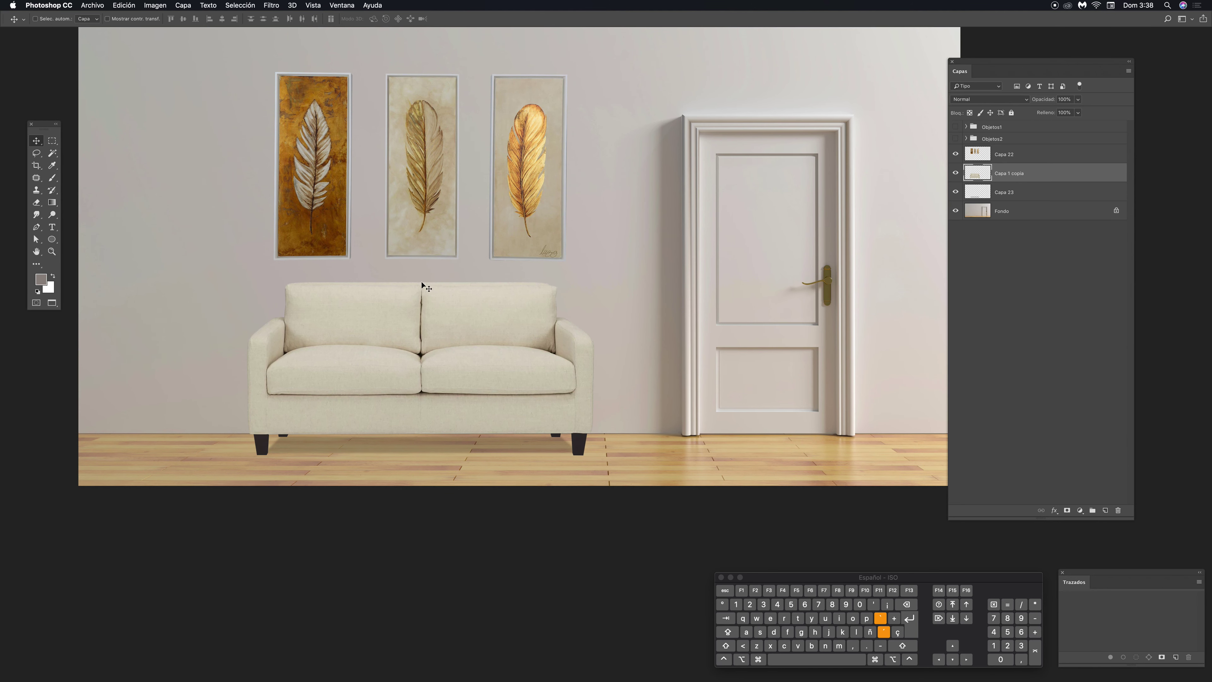
{"action": "key", "text": "alt"}
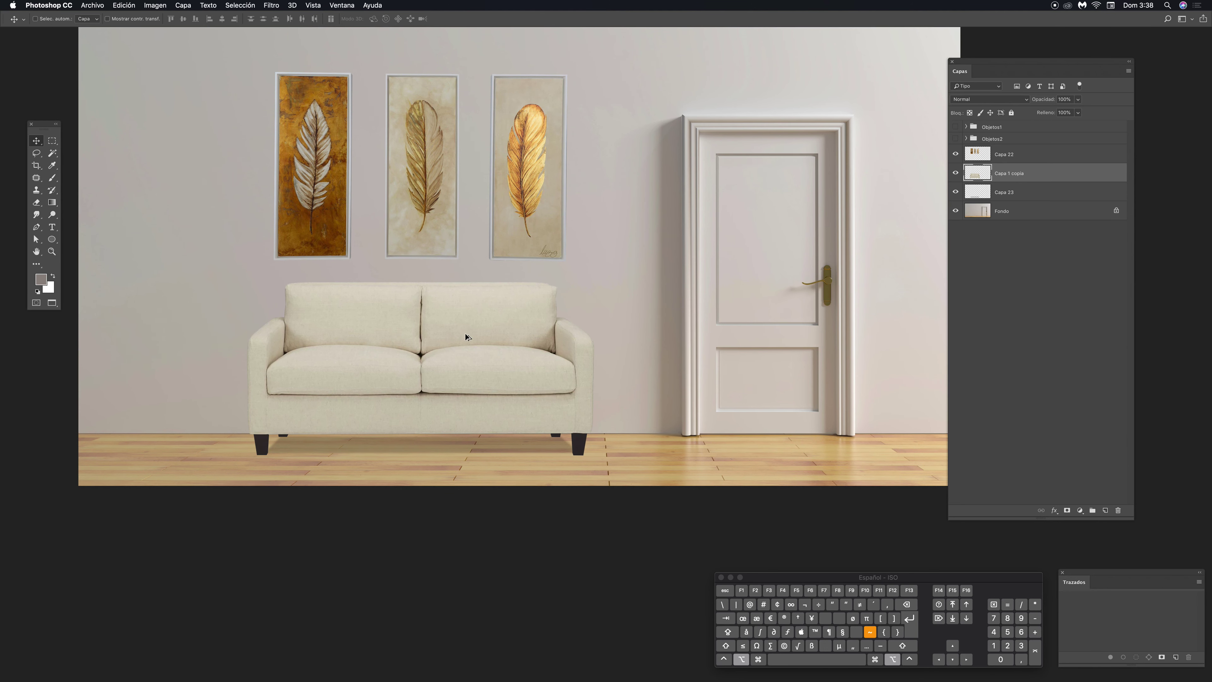
{"action": "key", "text": "shift"}
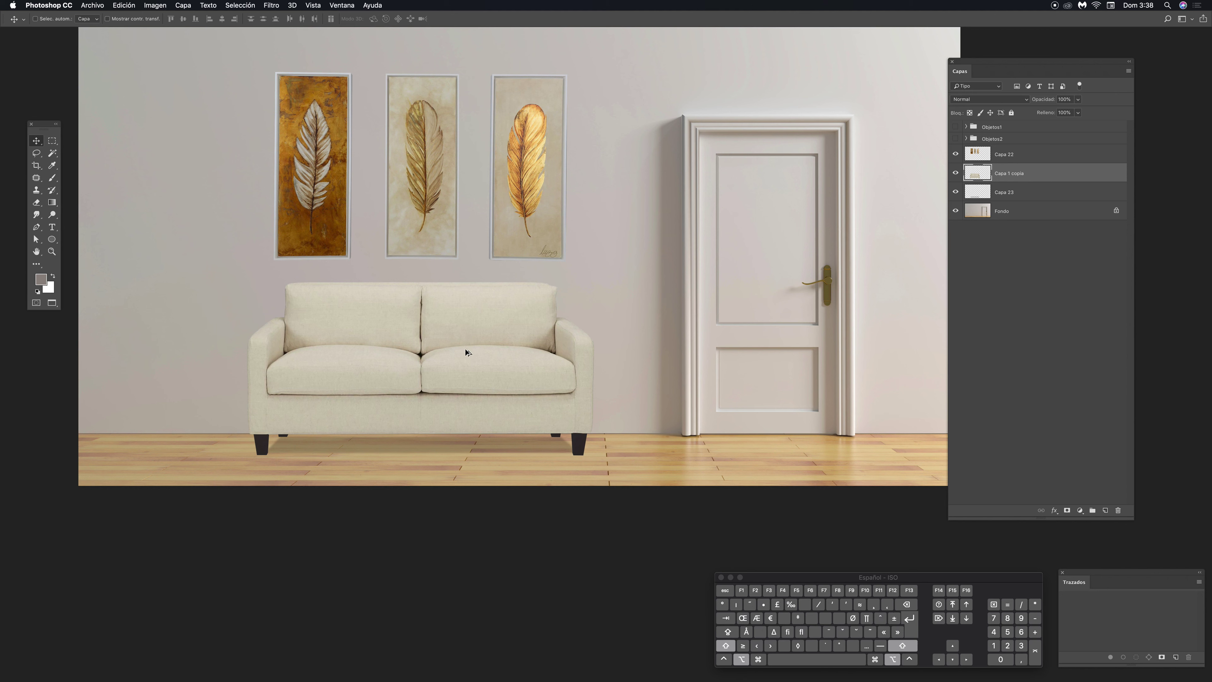
{"action": "left_click_drag", "start_coordinate": [471, 368], "coordinate": [476, 342]}
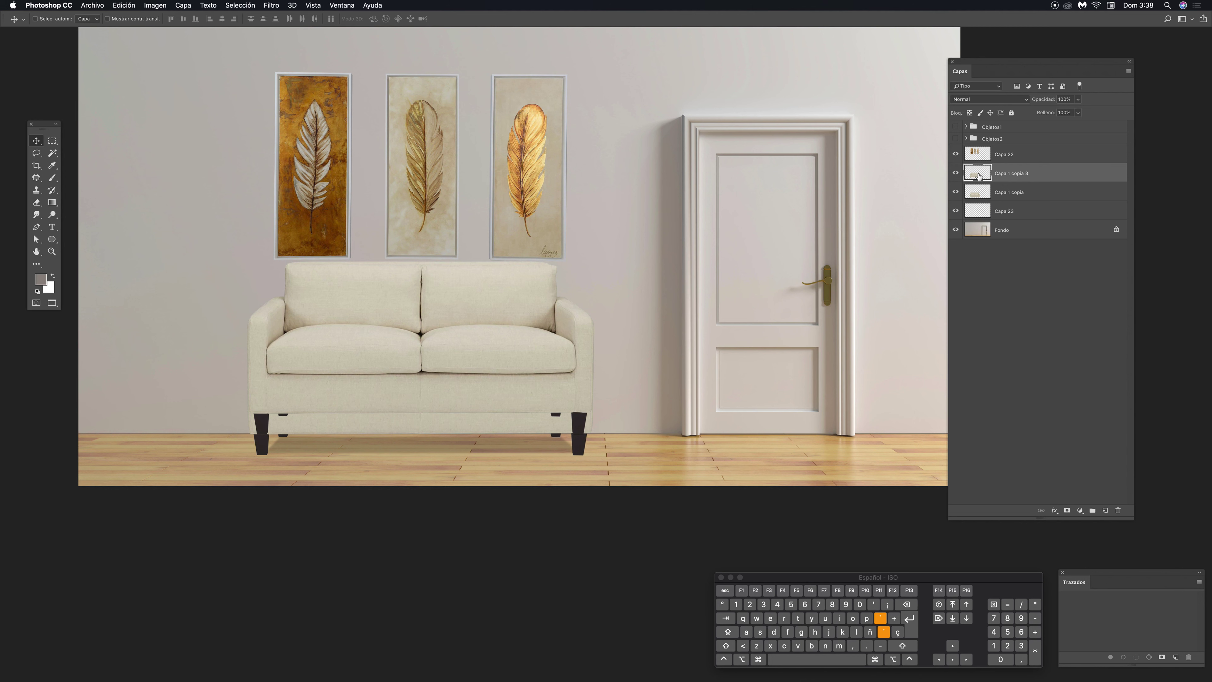
{"action": "left_click_drag", "start_coordinate": [982, 178], "coordinate": [978, 201]}
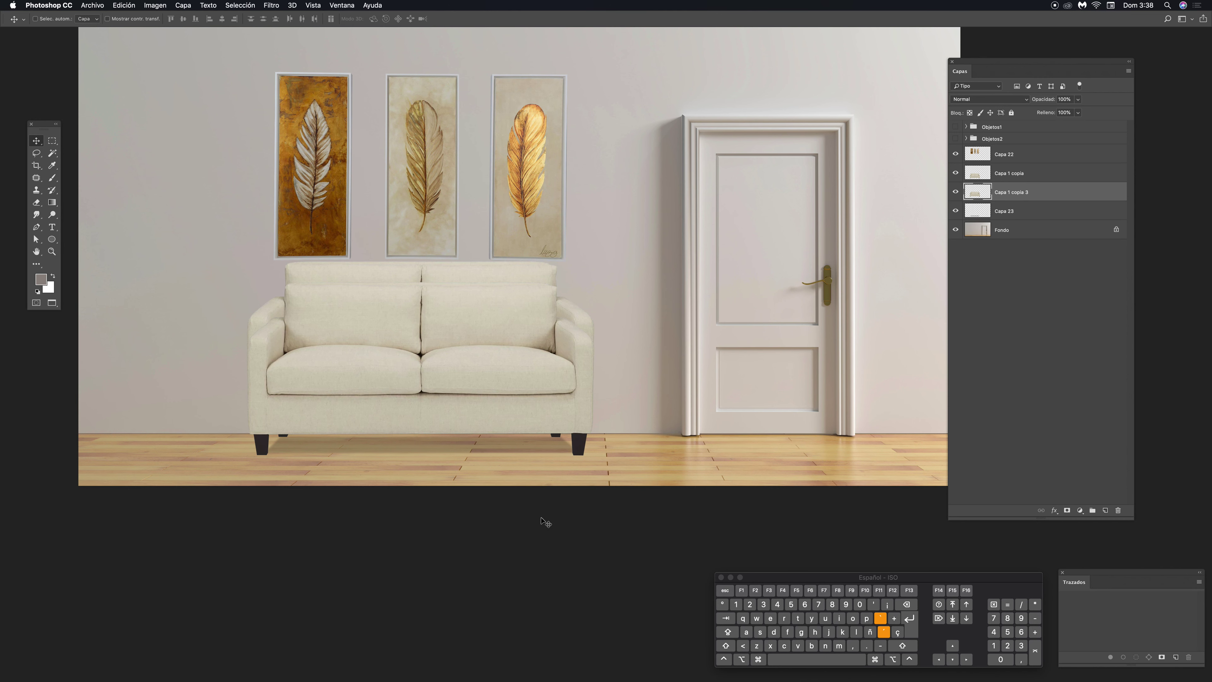
Flip the sofa copy vertically and move it down so its inverted legs meet the original sofa's legs as a reflection
{"action": "key", "text": "super"}
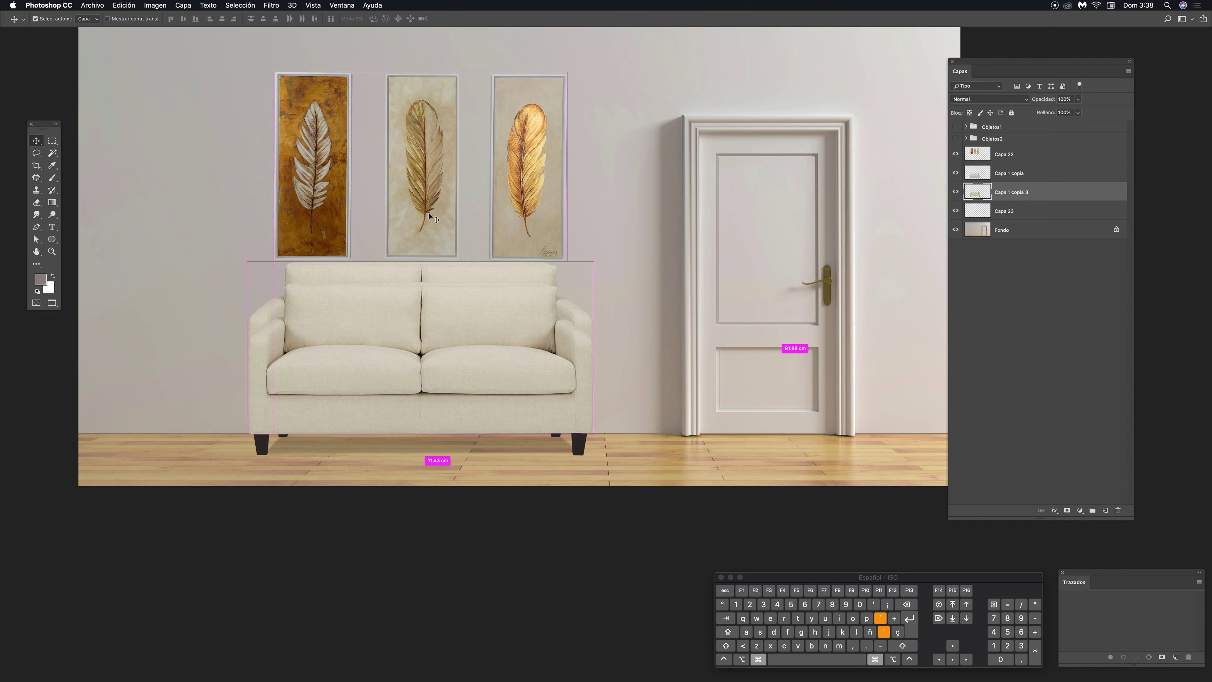
{"action": "key", "text": "super+t"}
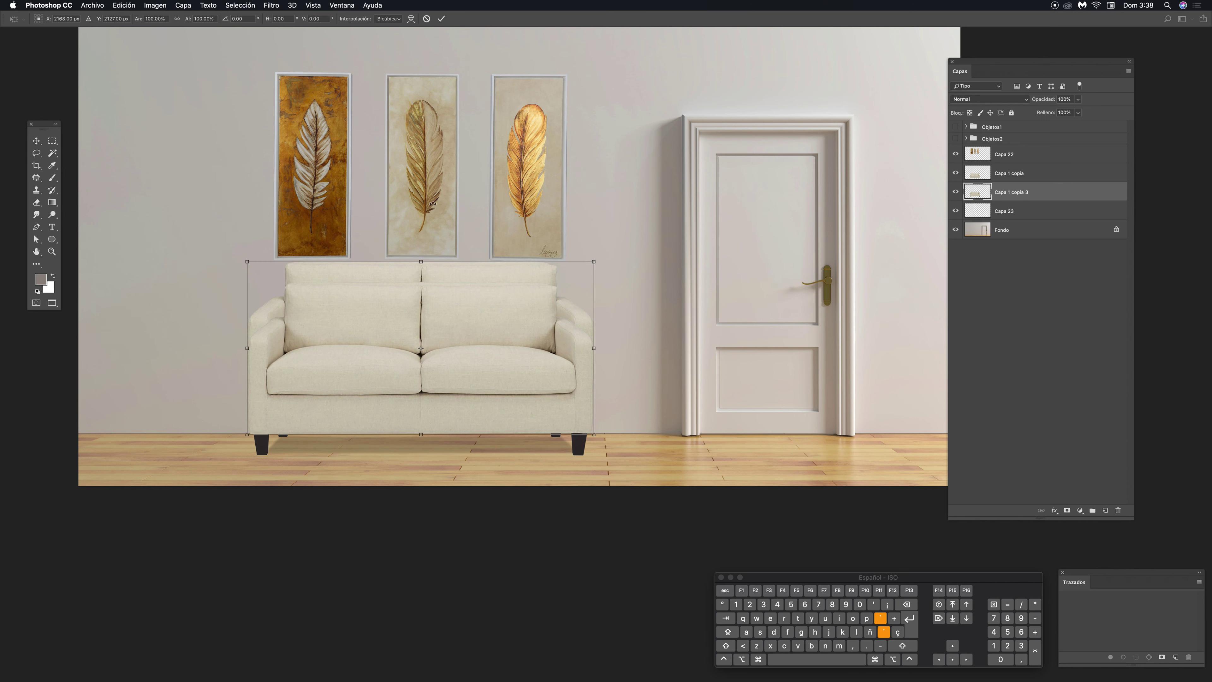
{"action": "right_click", "coordinate": [446, 274]}
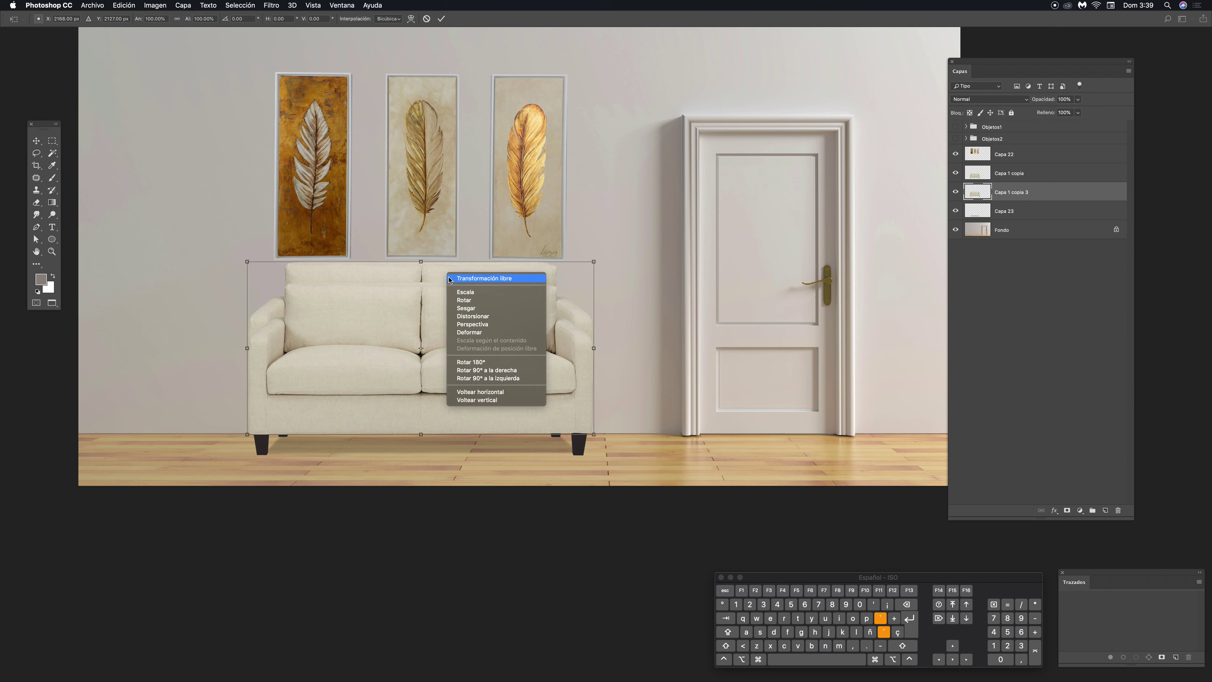
{"action": "left_click", "coordinate": [489, 401]}
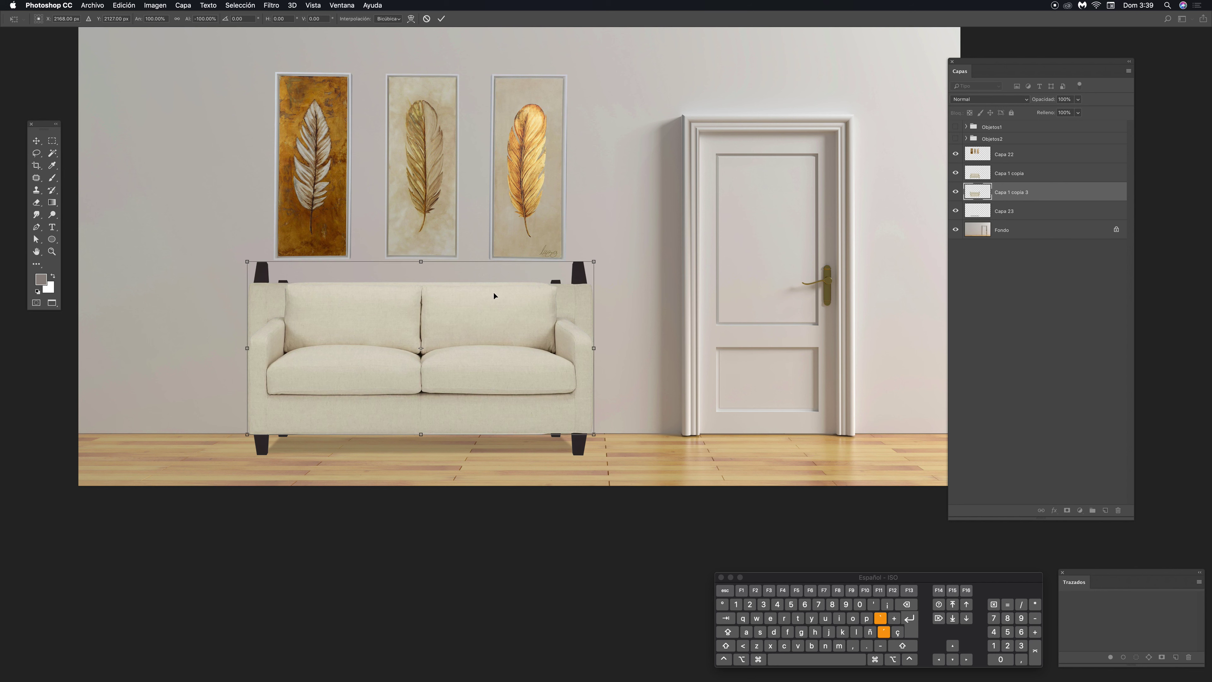
{"action": "key", "text": "Return"}
{"action": "left_click_drag", "start_coordinate": [596, 316], "coordinate": [559, 477]}
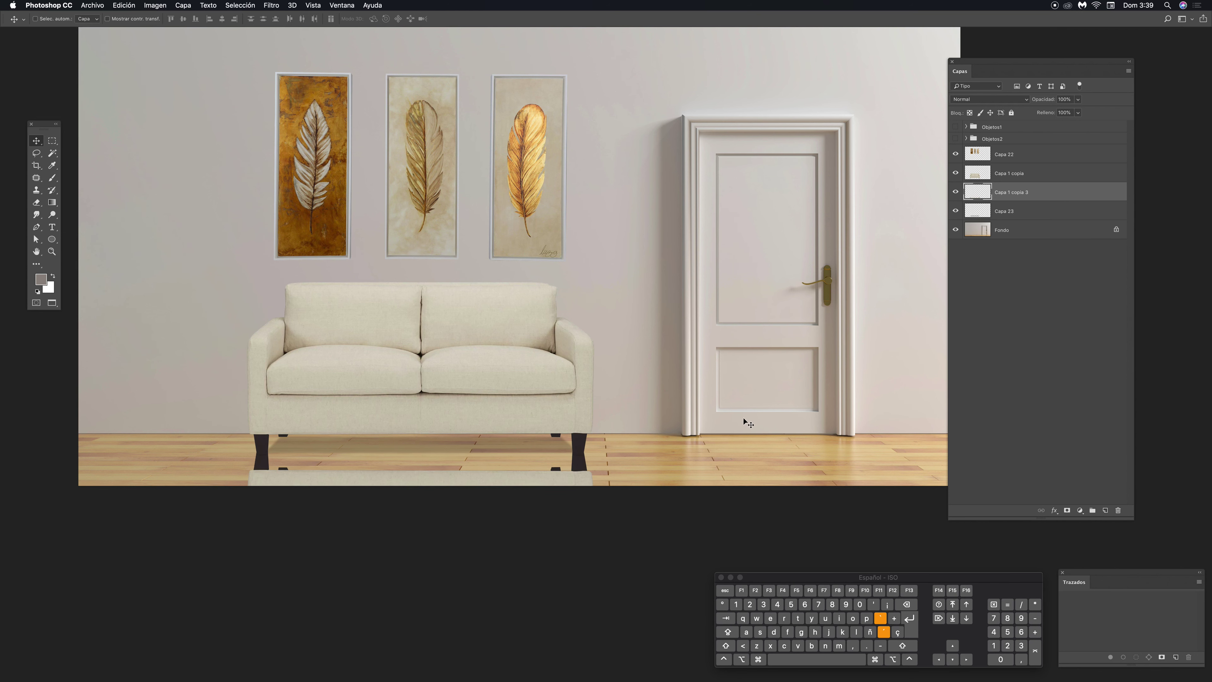
Apply a motion blur to the sofa's floor reflection at a 90° angle, adjusting the distance until the legs become soft vertical streaks
{"action": "left_click", "coordinate": [270, 7]}
{"action": "mouse_move", "coordinate": [370, 123]}
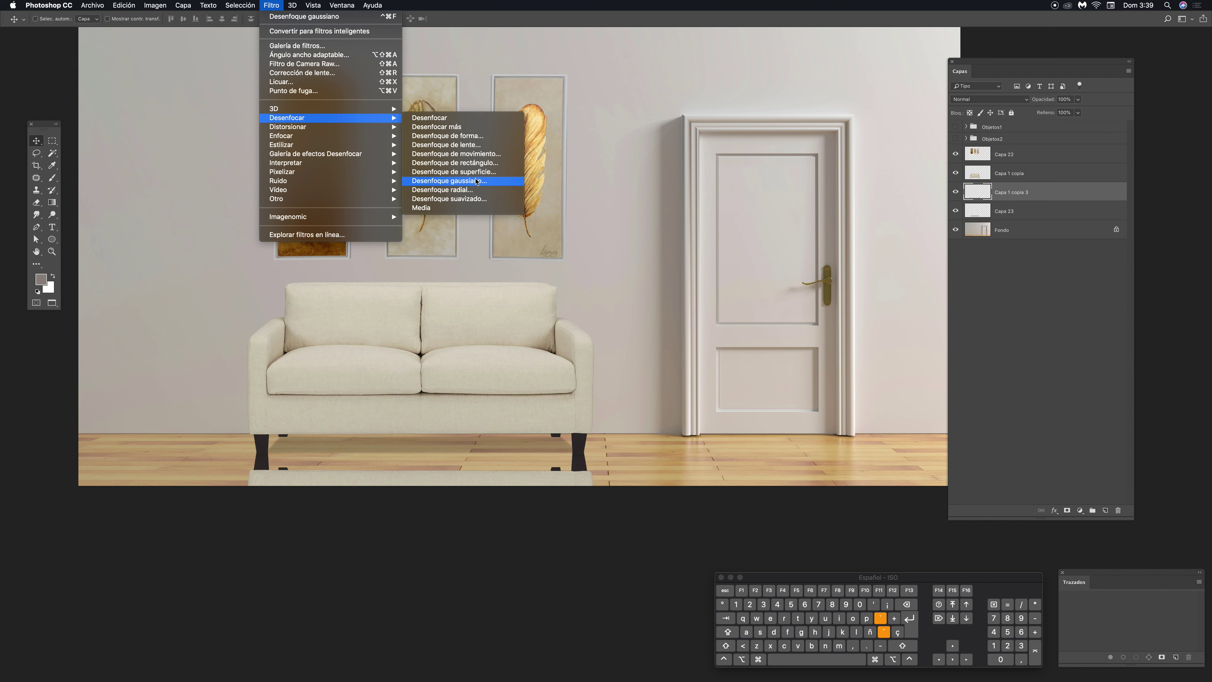
{"action": "left_click", "coordinate": [484, 153]}
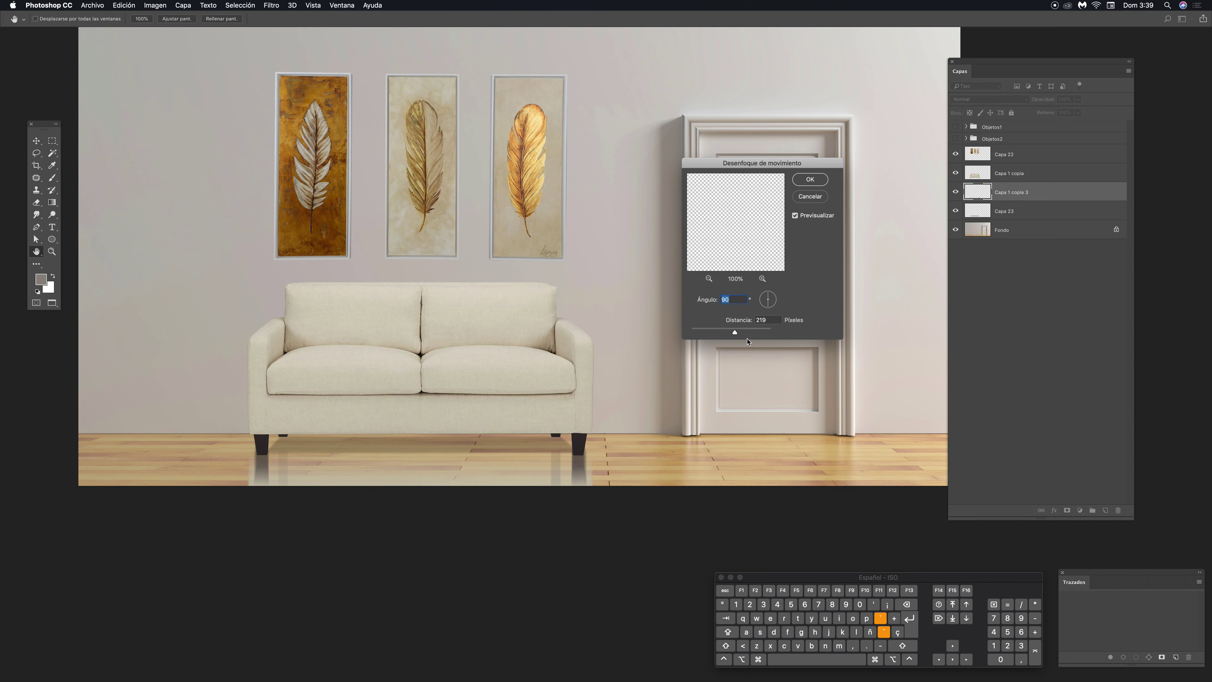
{"action": "left_click_drag", "start_coordinate": [735, 334], "coordinate": [743, 332]}
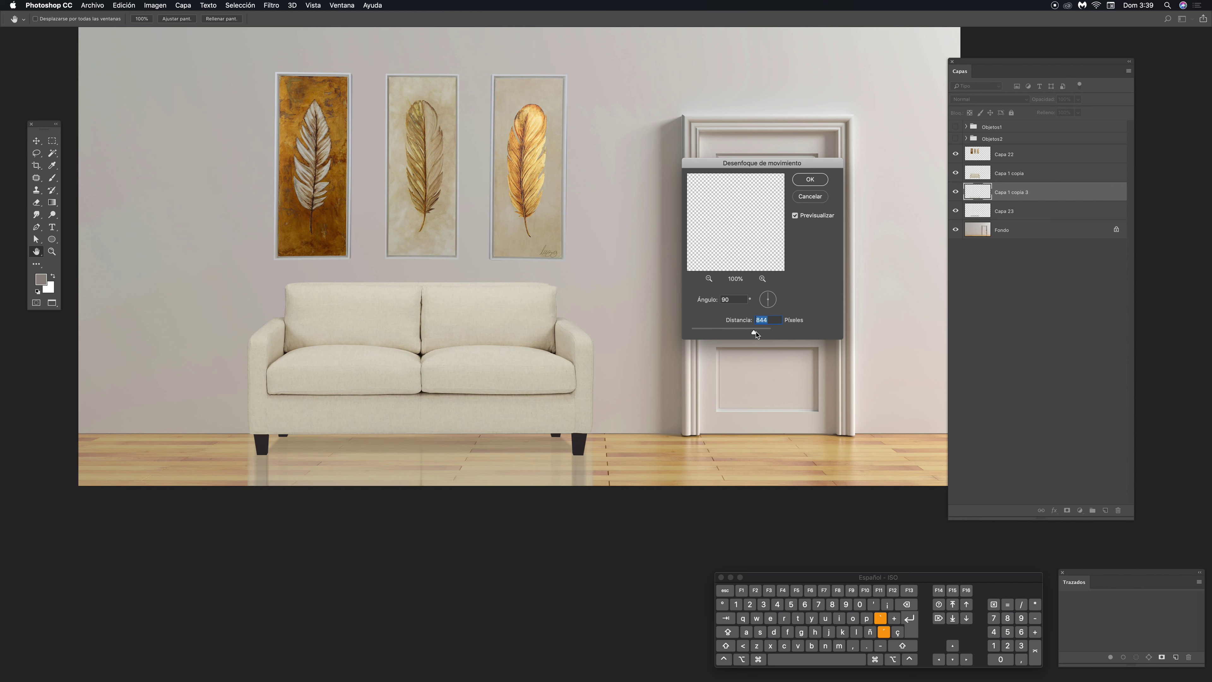
{"action": "mouse_move", "coordinate": [753, 333]}
{"action": "left_mouse_down"}
{"action": "mouse_move", "coordinate": [733, 335]}
{"action": "mouse_move", "coordinate": [744, 335]}
{"action": "left_mouse_up"}
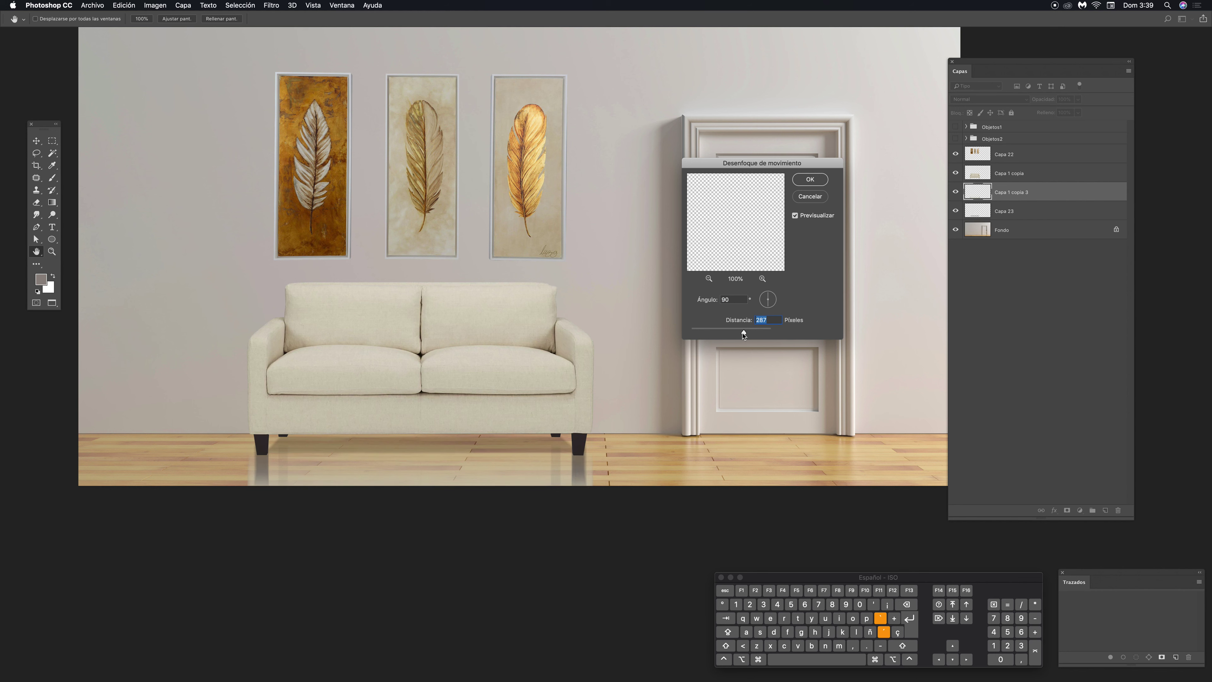
{"action": "left_click", "coordinate": [810, 179]}
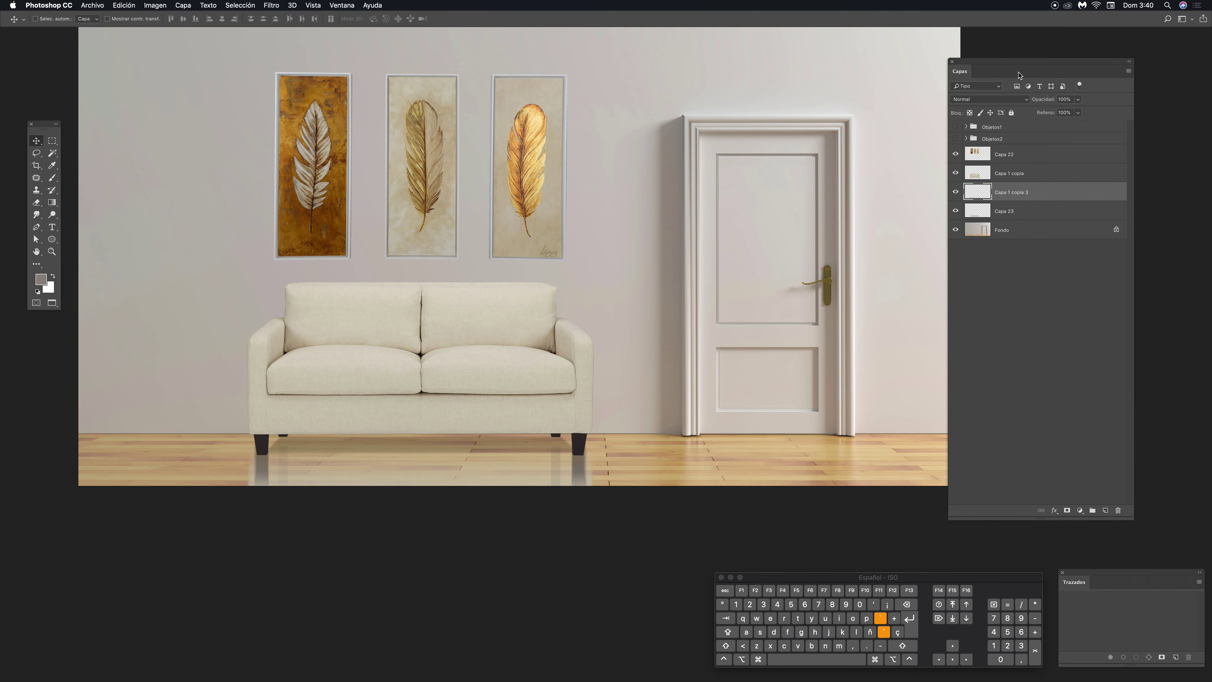
Reduce the opacity of the sofa's reflection layer to 37%
{"action": "left_click", "coordinate": [1077, 100]}
{"action": "left_click_drag", "start_coordinate": [1077, 116], "coordinate": [1052, 112]}
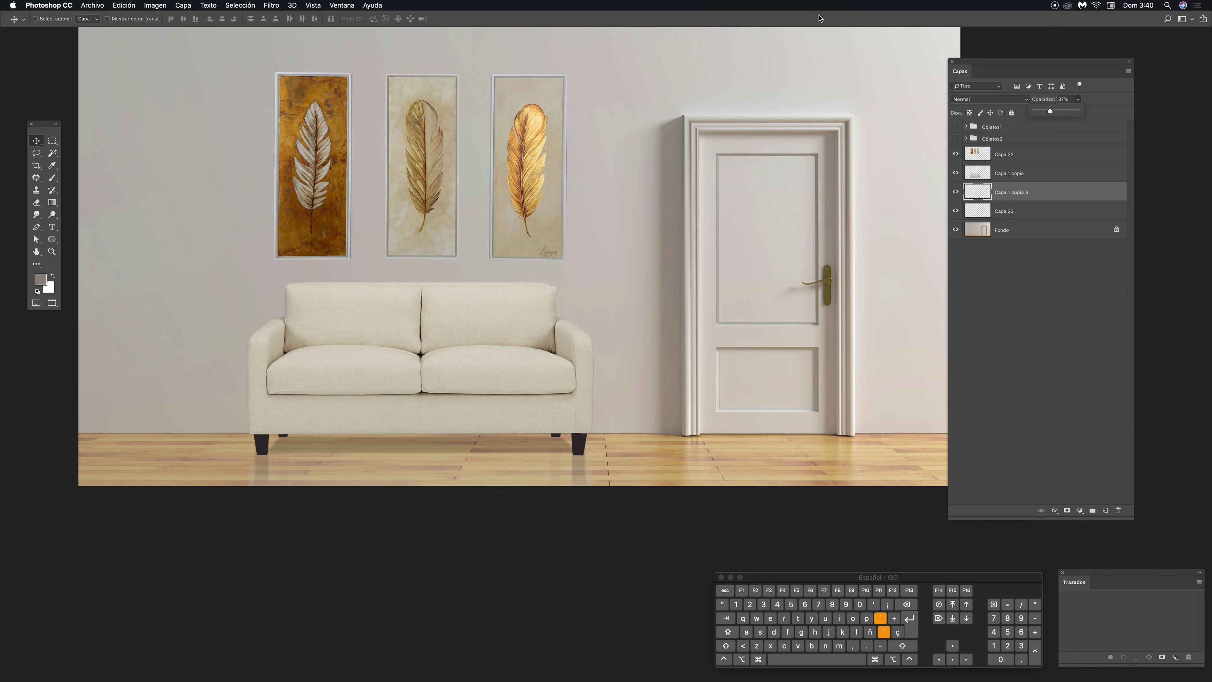
{"action": "left_click_drag", "start_coordinate": [960, 62], "coordinate": [1008, 80]}
{"action": "left_click_drag", "start_coordinate": [671, 334], "coordinate": [593, 373]}
{"action": "key", "text": "super+minus"}
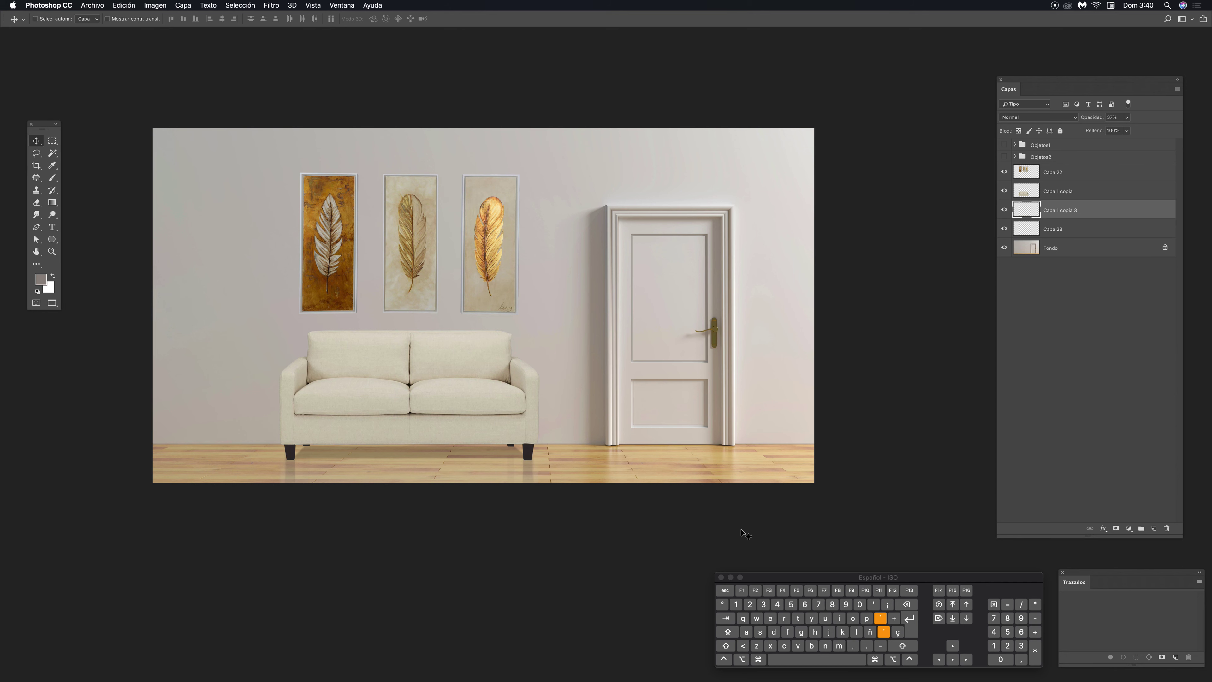
Select the feather paintings' layer Capa 22 and add a drop shadow (Sombra paralela) layer style to it
{"action": "key", "text": "z"}
{"action": "left_click", "coordinate": [504, 233]}
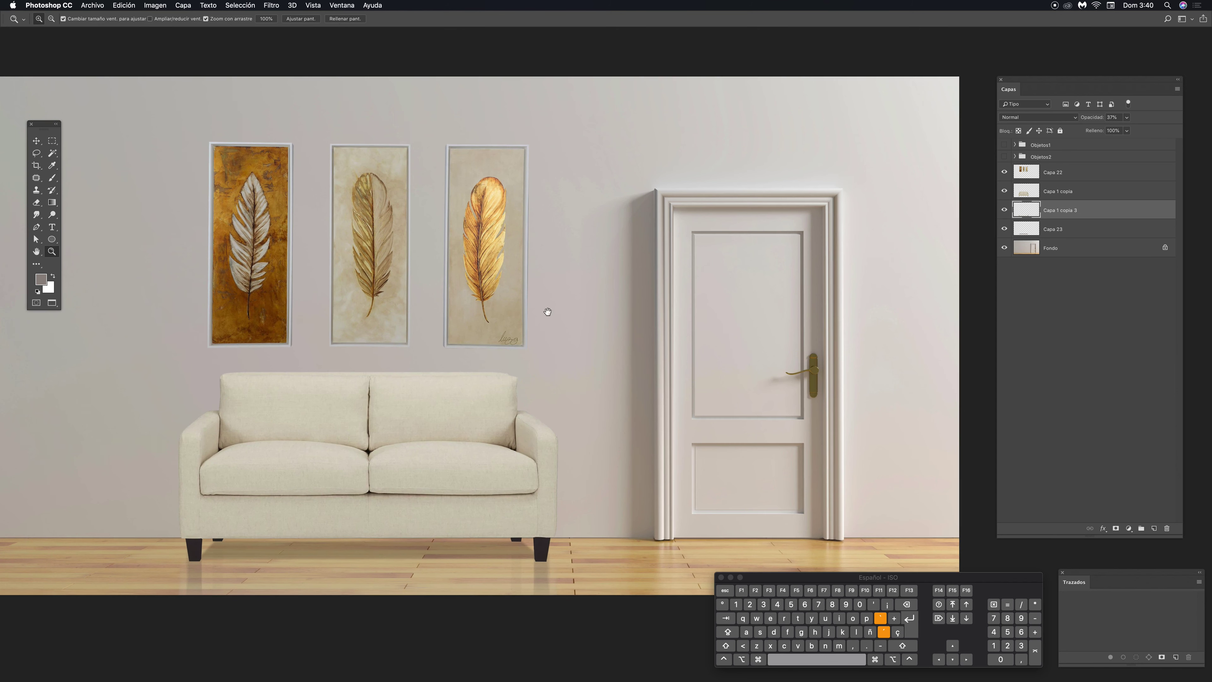
{"action": "left_click_drag", "start_coordinate": [547, 311], "coordinate": [623, 290]}
{"action": "key", "text": "v"}
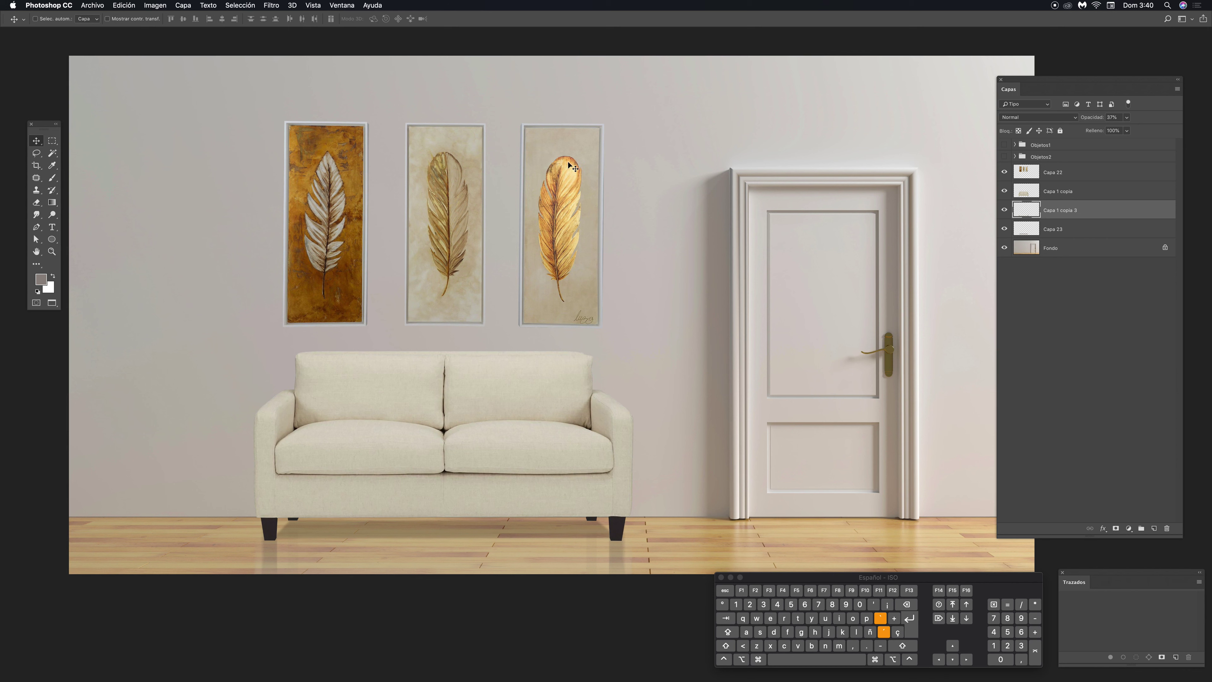
{"action": "key", "text": "super"}
{"action": "key", "text": "super"}
{"action": "left_click", "coordinate": [570, 146], "text": "super"}
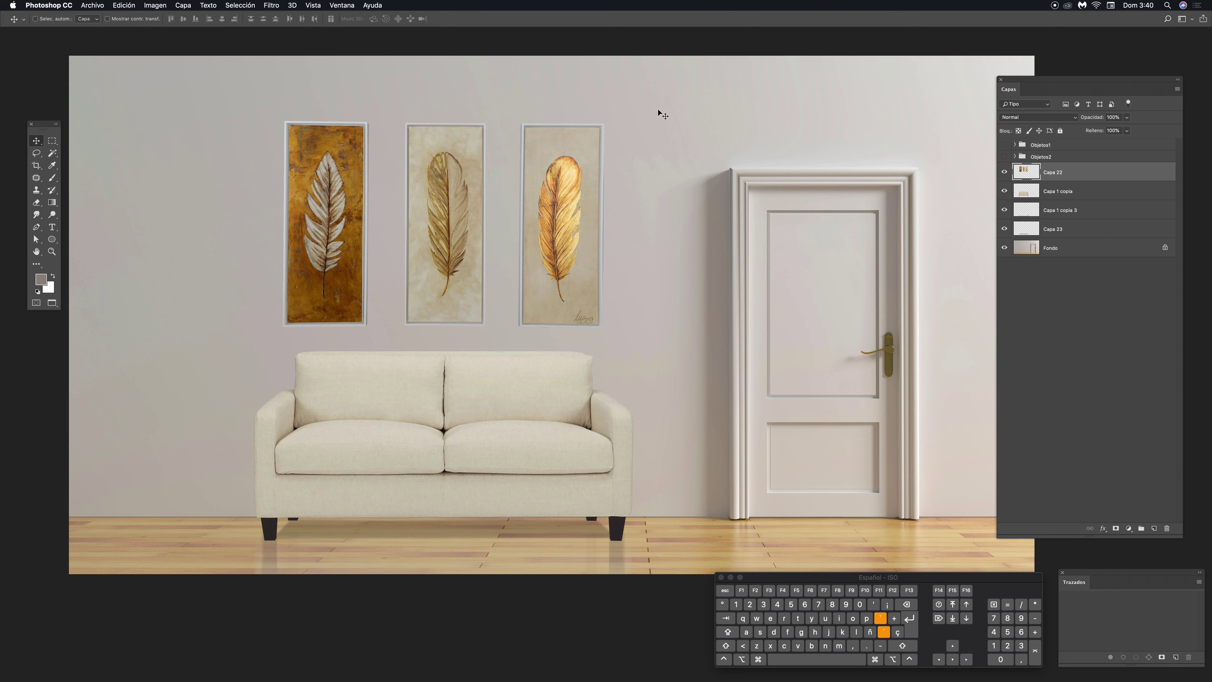
{"action": "left_click_drag", "start_coordinate": [1027, 83], "coordinate": [1003, 72]}
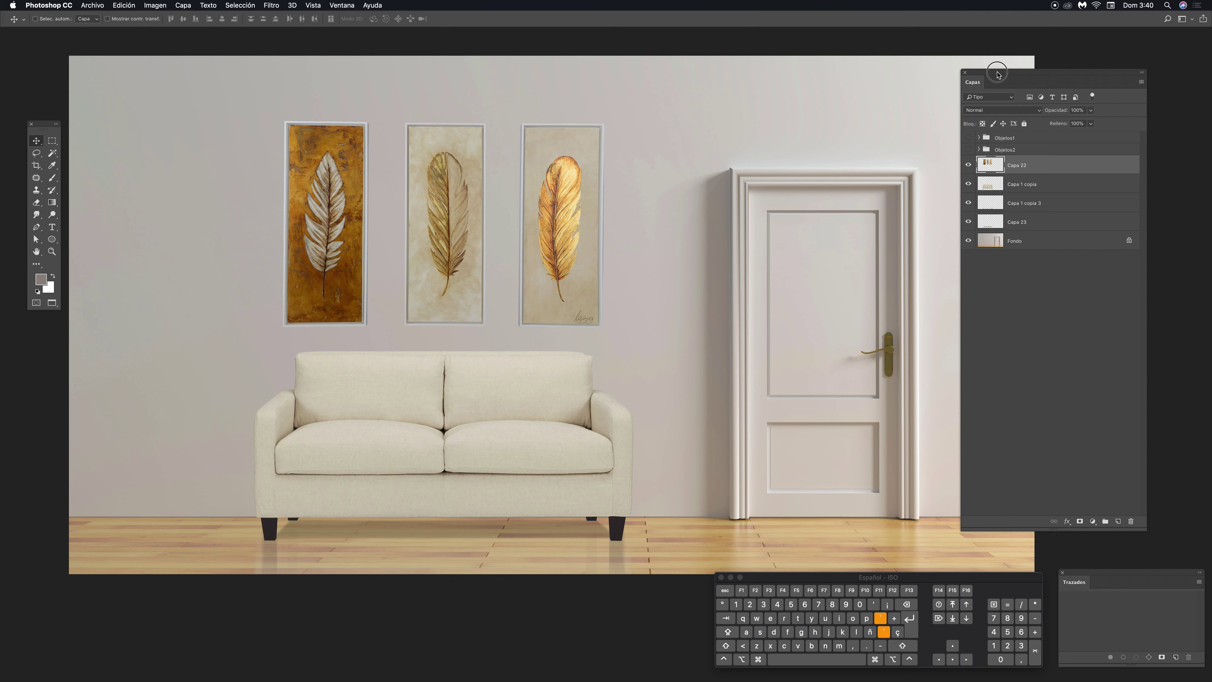
{"action": "left_click_drag", "start_coordinate": [997, 72], "coordinate": [998, 54]}
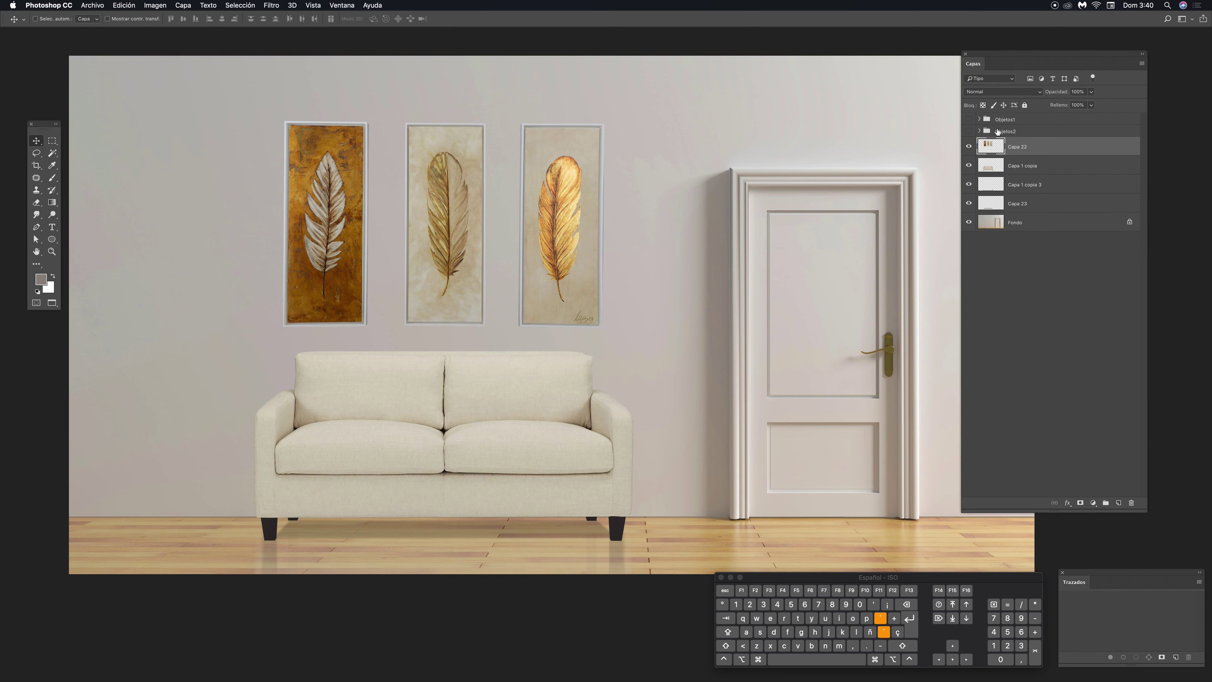
{"action": "left_click", "coordinate": [1071, 505]}
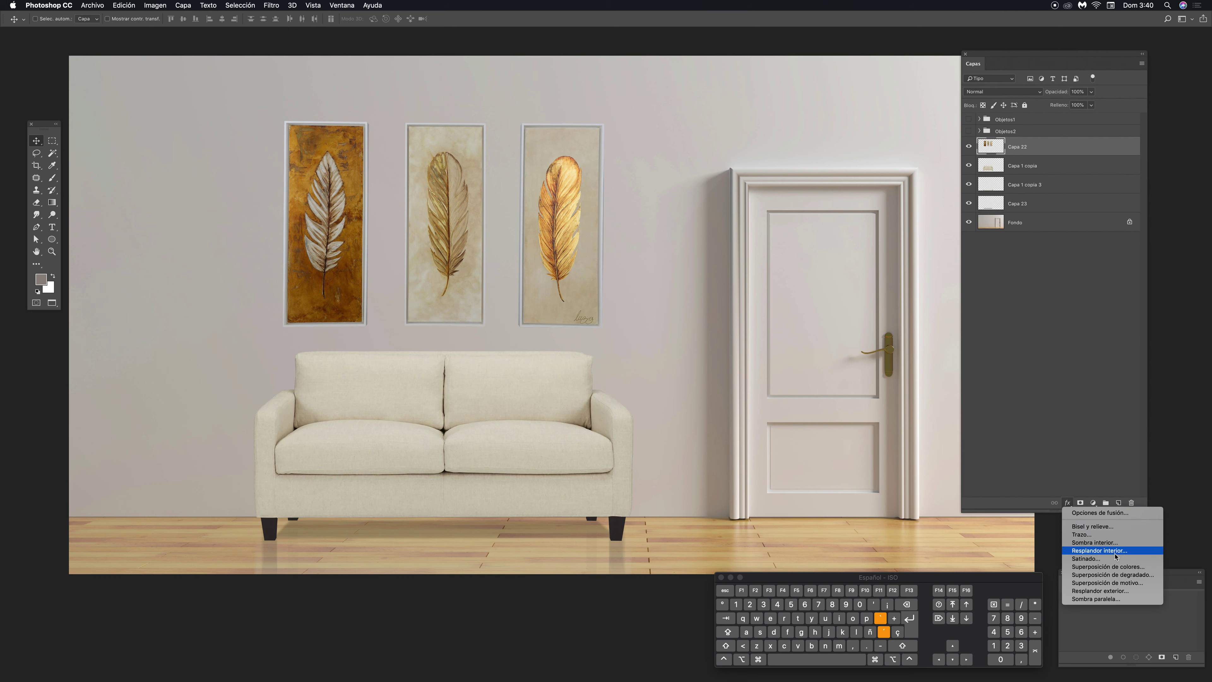
{"action": "left_click", "coordinate": [1096, 599]}
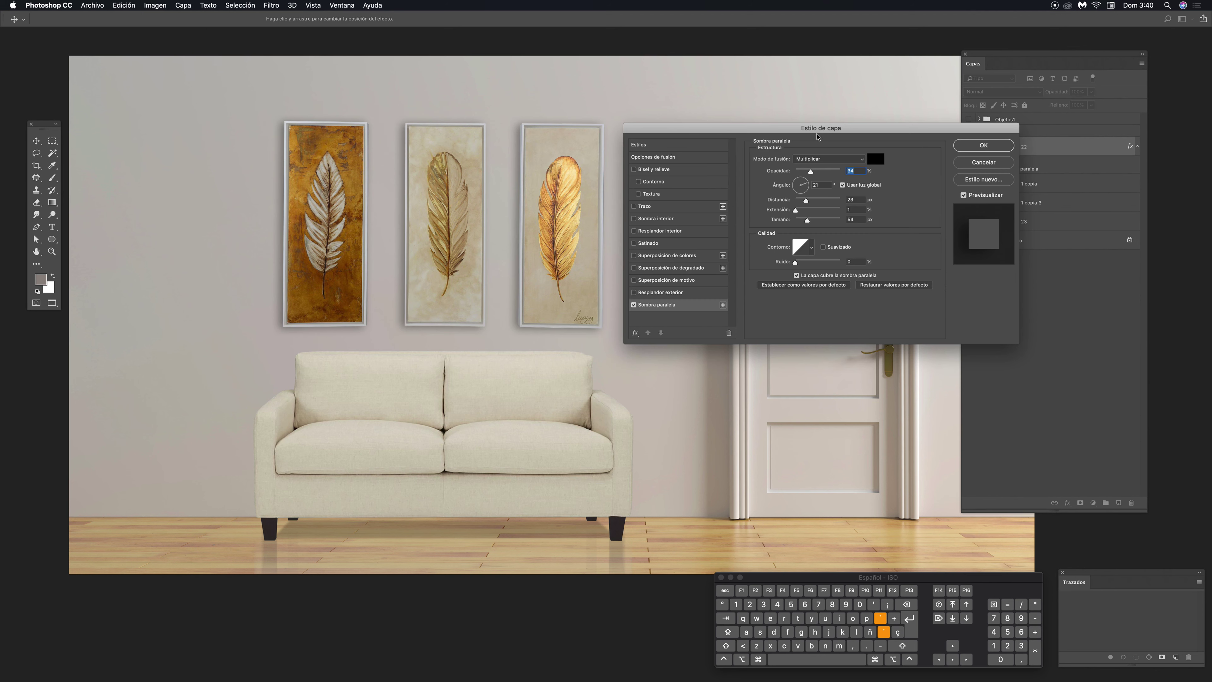
Set the opacity of the feather paintings' drop shadow to 31% and its angle to 21°
{"action": "left_click_drag", "start_coordinate": [810, 127], "coordinate": [614, 293]}
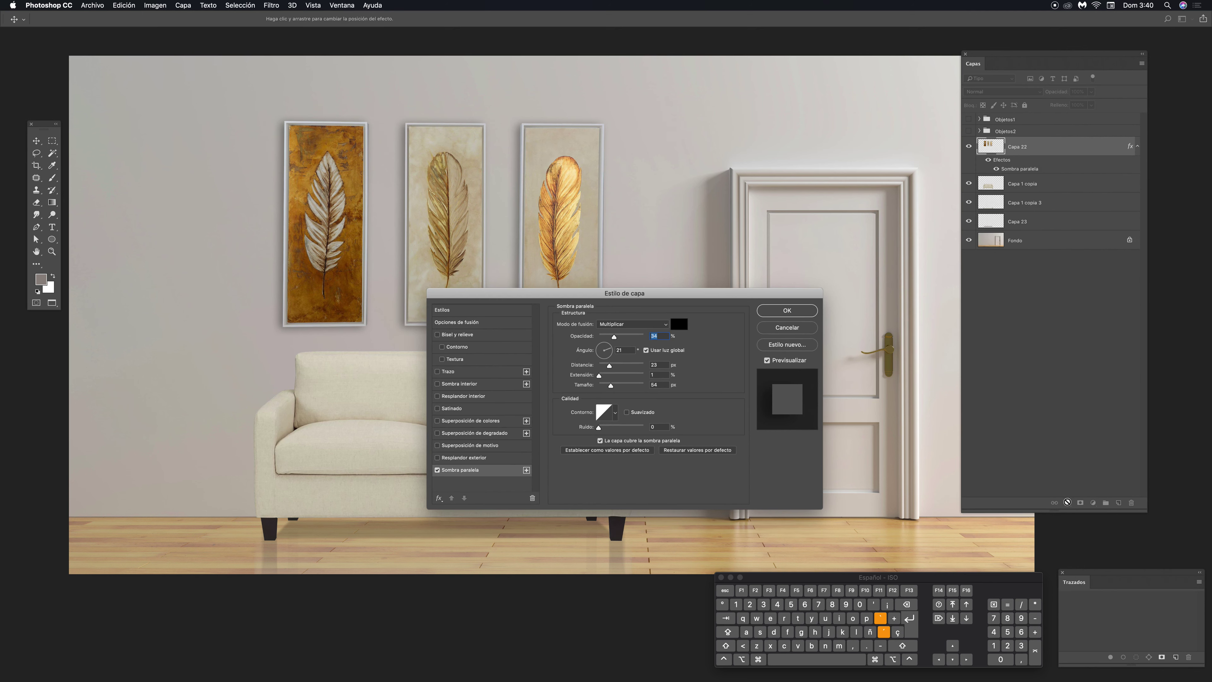
{"action": "left_click_drag", "start_coordinate": [624, 292], "coordinate": [630, 339]}
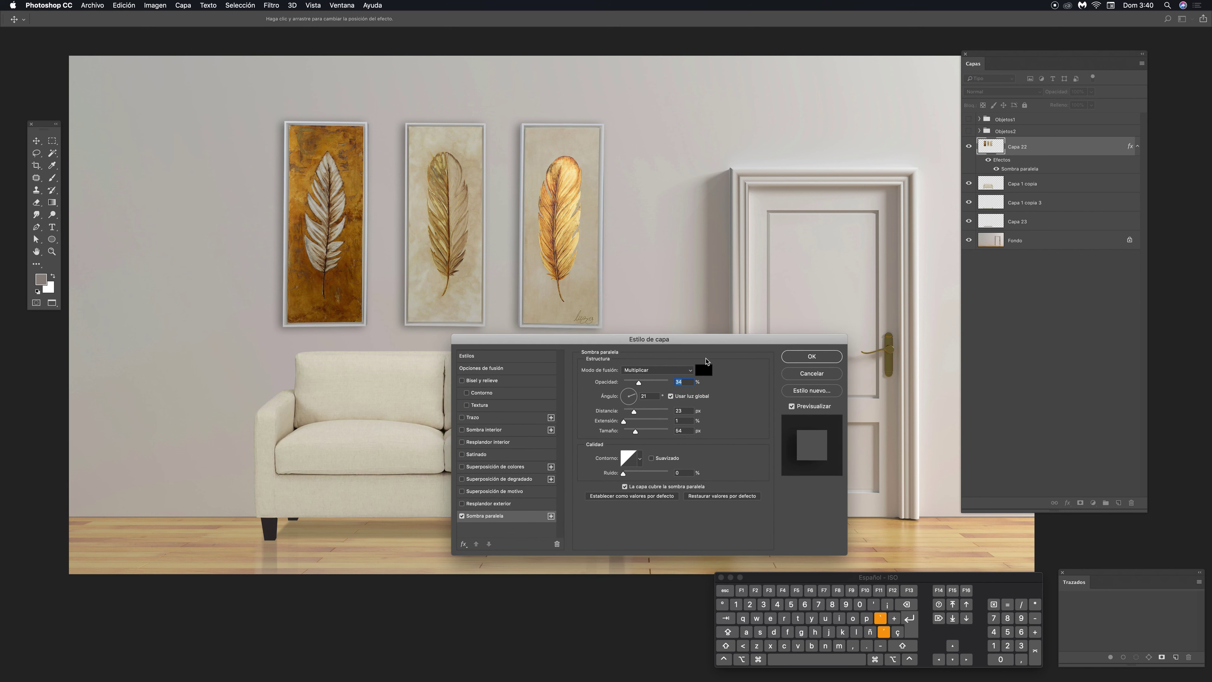
{"action": "left_click_drag", "start_coordinate": [649, 339], "coordinate": [647, 339]}
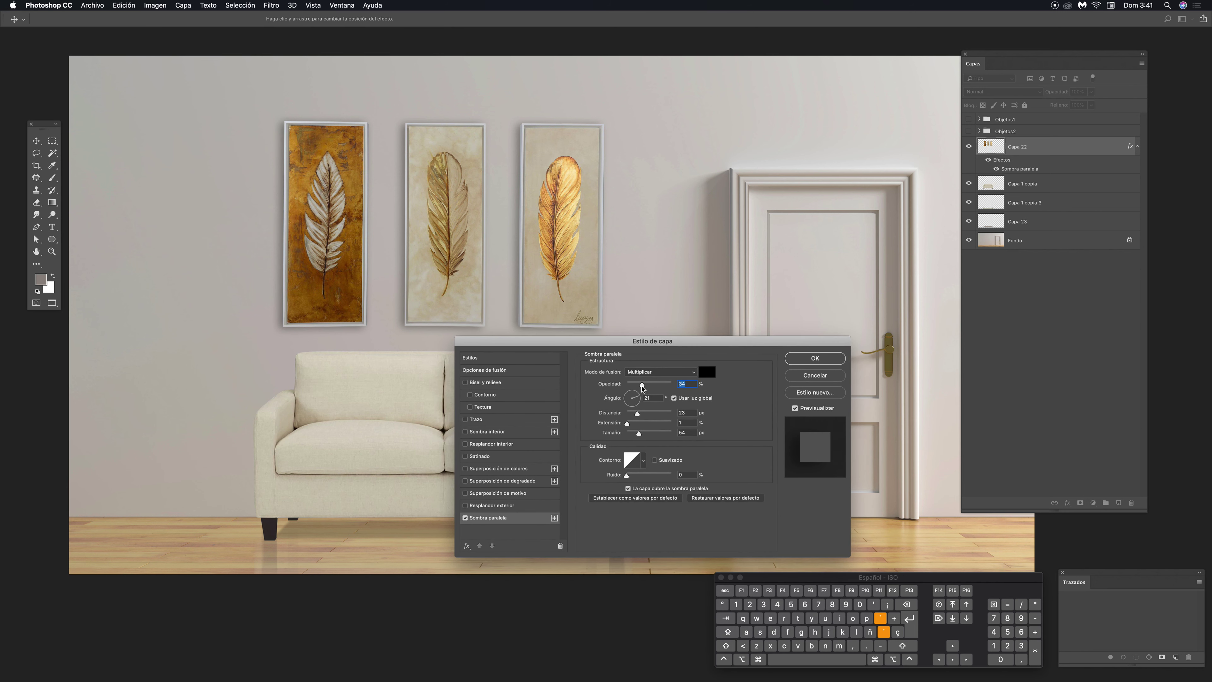
{"action": "mouse_move", "coordinate": [644, 390]}
{"action": "left_mouse_down"}
{"action": "mouse_move", "coordinate": [686, 397]}
{"action": "mouse_move", "coordinate": [645, 387]}
{"action": "left_mouse_up"}
{"action": "mouse_move", "coordinate": [639, 400]}
{"action": "left_mouse_down"}
{"action": "mouse_move", "coordinate": [623, 394]}
{"action": "mouse_move", "coordinate": [631, 410]}
{"action": "mouse_move", "coordinate": [635, 394]}
{"action": "mouse_move", "coordinate": [640, 404]}
{"action": "left_mouse_up"}
Set the paintings' drop shadow distance to 21 px and its size to 29 px
{"action": "left_click_drag", "start_coordinate": [688, 343], "coordinate": [847, 216]}
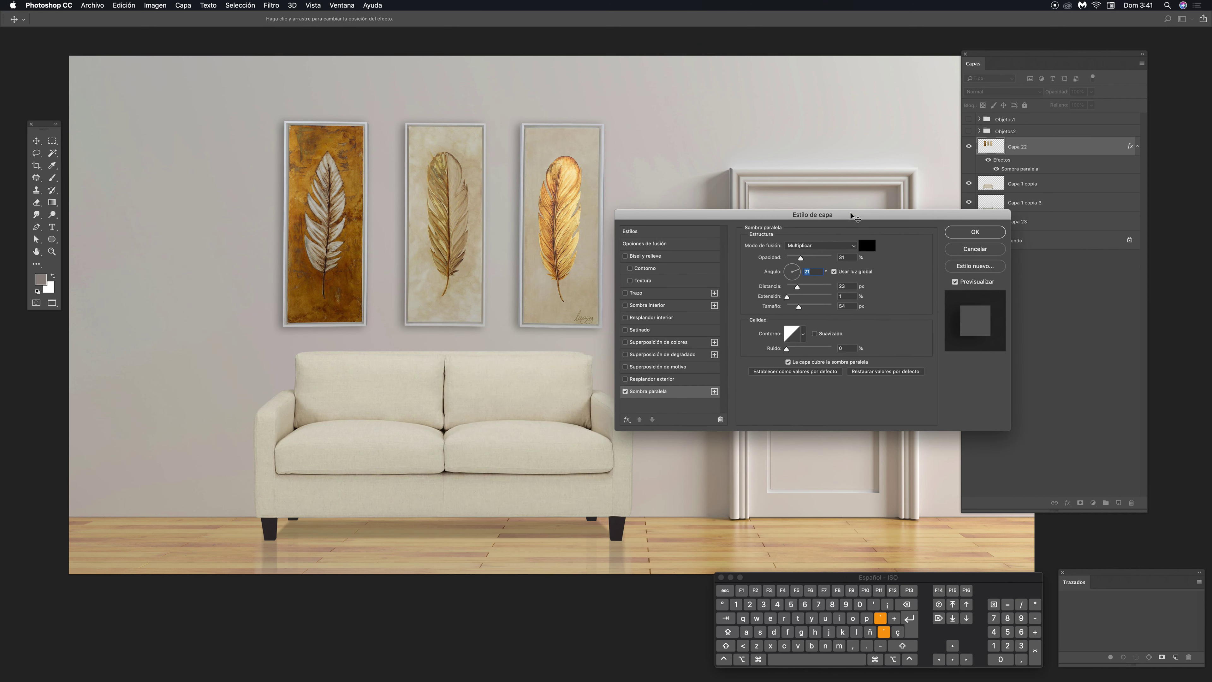
{"action": "left_click_drag", "start_coordinate": [798, 289], "coordinate": [827, 292]}
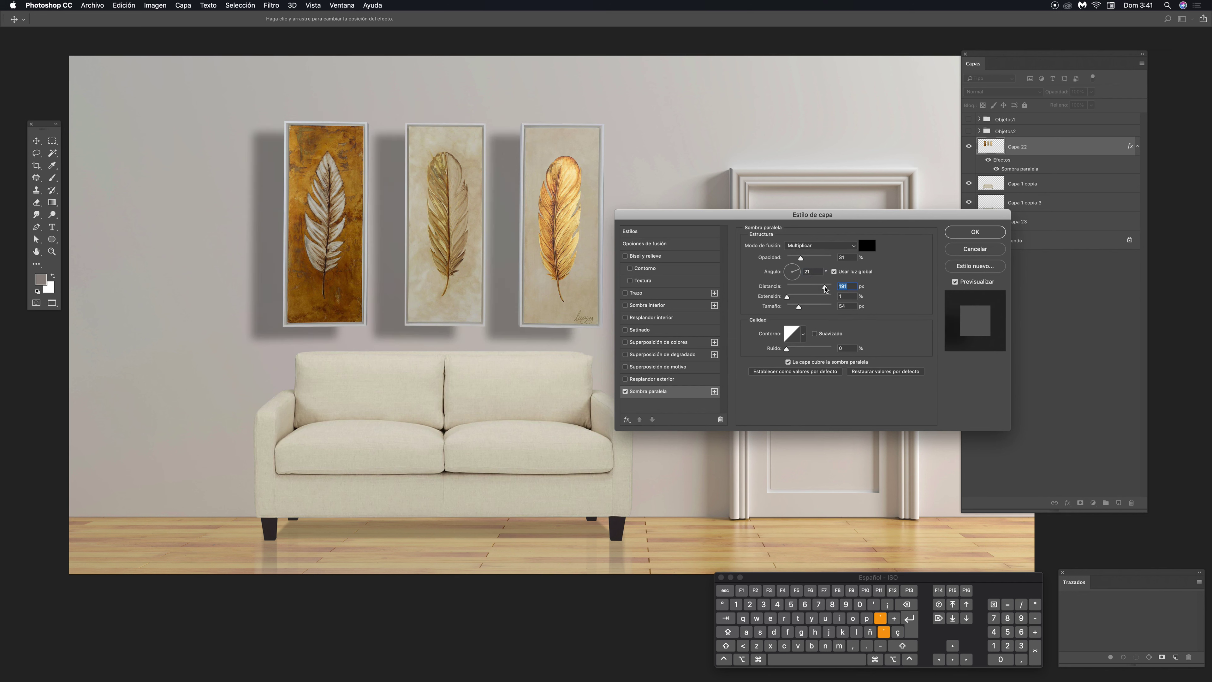
{"action": "left_click_drag", "start_coordinate": [826, 289], "coordinate": [797, 292]}
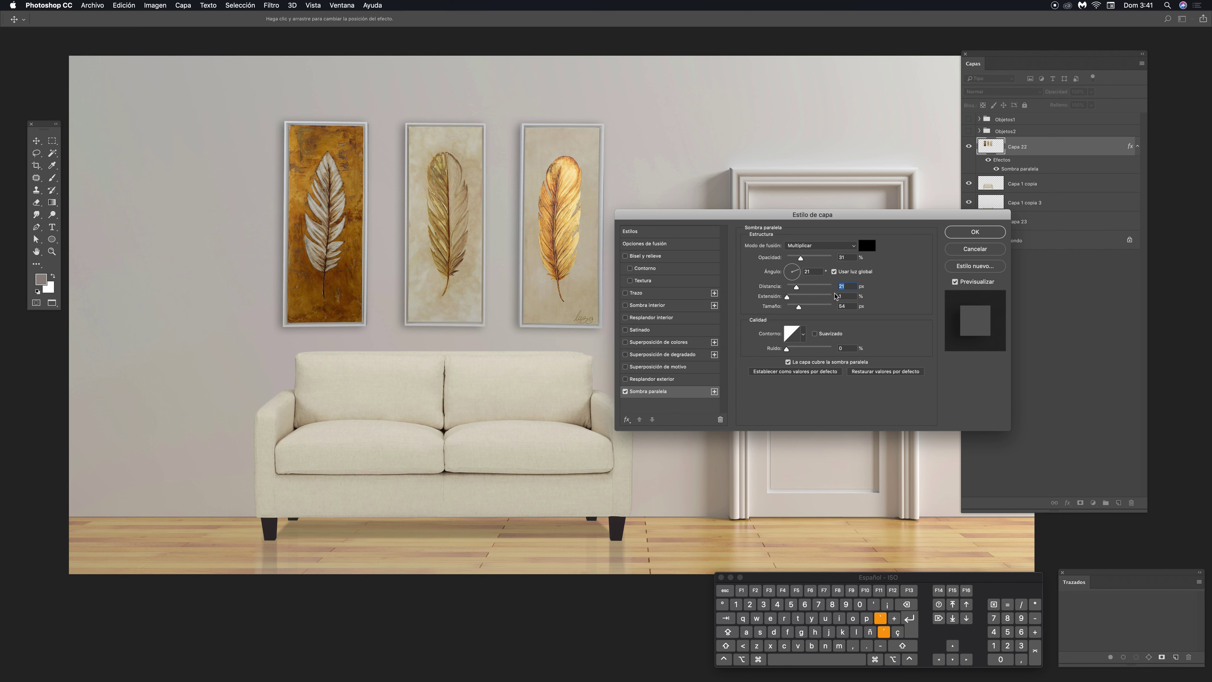
{"action": "mouse_move", "coordinate": [798, 307]}
{"action": "left_mouse_down"}
{"action": "mouse_move", "coordinate": [817, 315]}
{"action": "mouse_move", "coordinate": [796, 310]}
{"action": "left_mouse_up"}
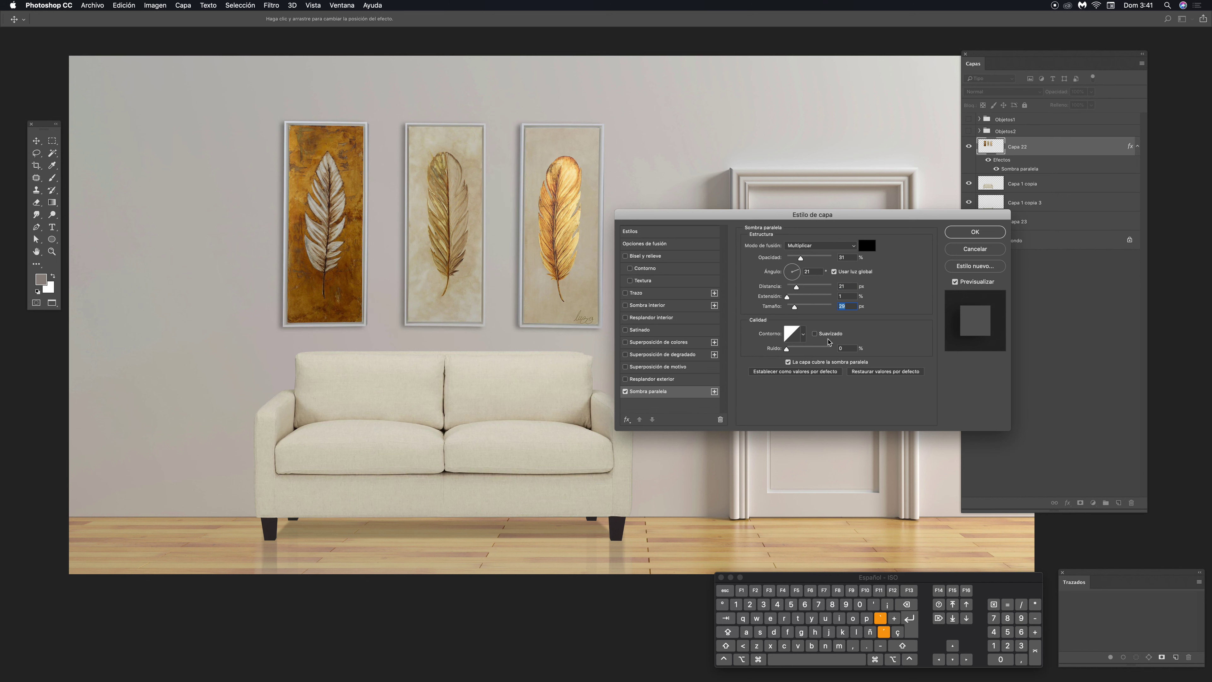
{"action": "left_click_drag", "start_coordinate": [787, 351], "coordinate": [817, 358]}
{"action": "left_click_drag", "start_coordinate": [812, 350], "coordinate": [730, 357]}
{"action": "left_click_drag", "start_coordinate": [740, 214], "coordinate": [754, 176]}
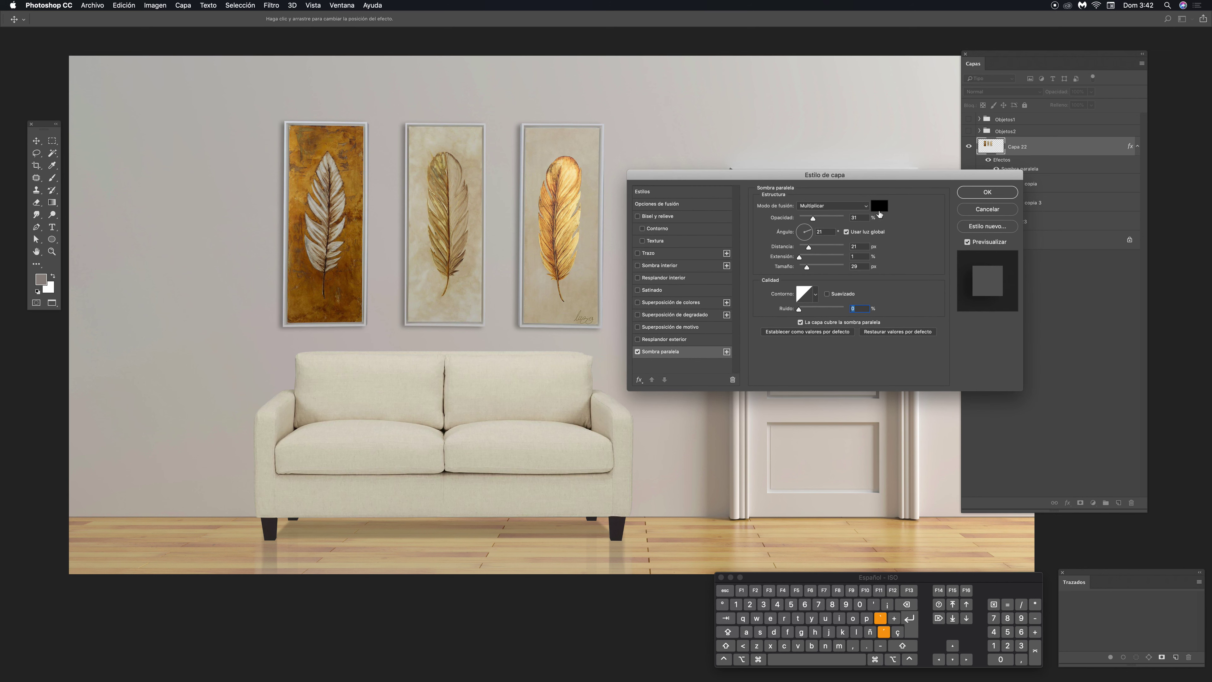
{"action": "left_click", "coordinate": [881, 210]}
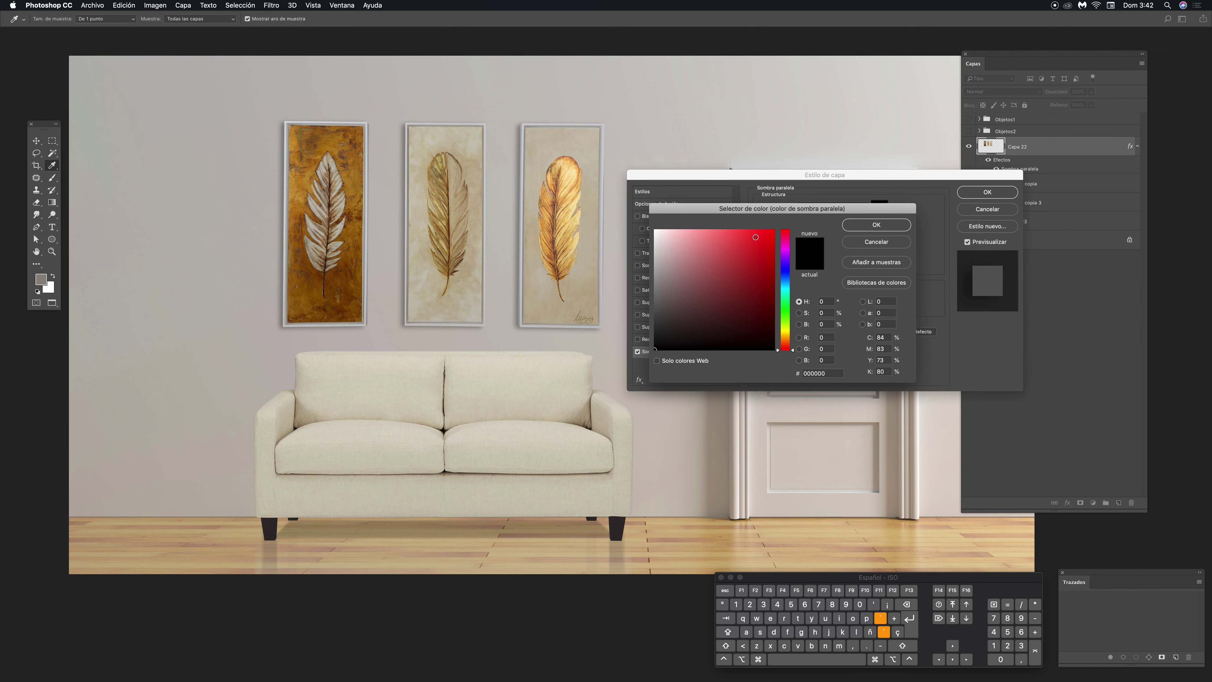
{"action": "left_click", "coordinate": [755, 237]}
{"action": "left_click", "coordinate": [785, 276]}
{"action": "left_click", "coordinate": [756, 247]}
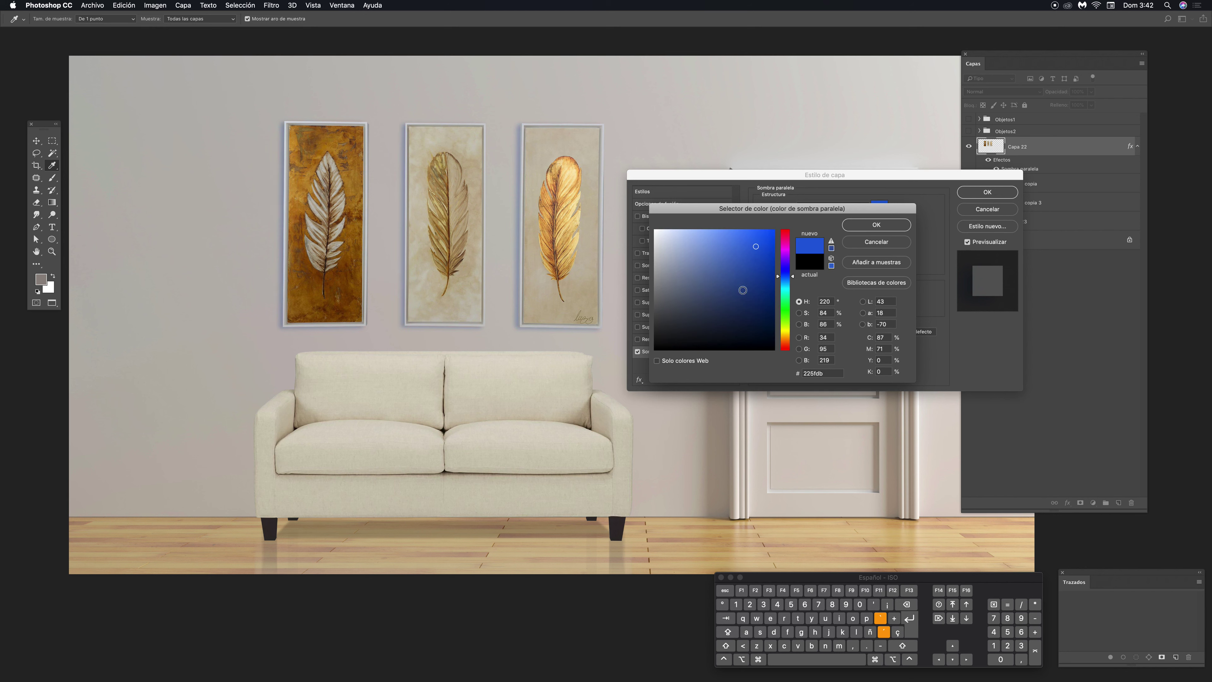
{"action": "left_click", "coordinate": [761, 242]}
{"action": "left_click_drag", "start_coordinate": [850, 208], "coordinate": [856, 206]}
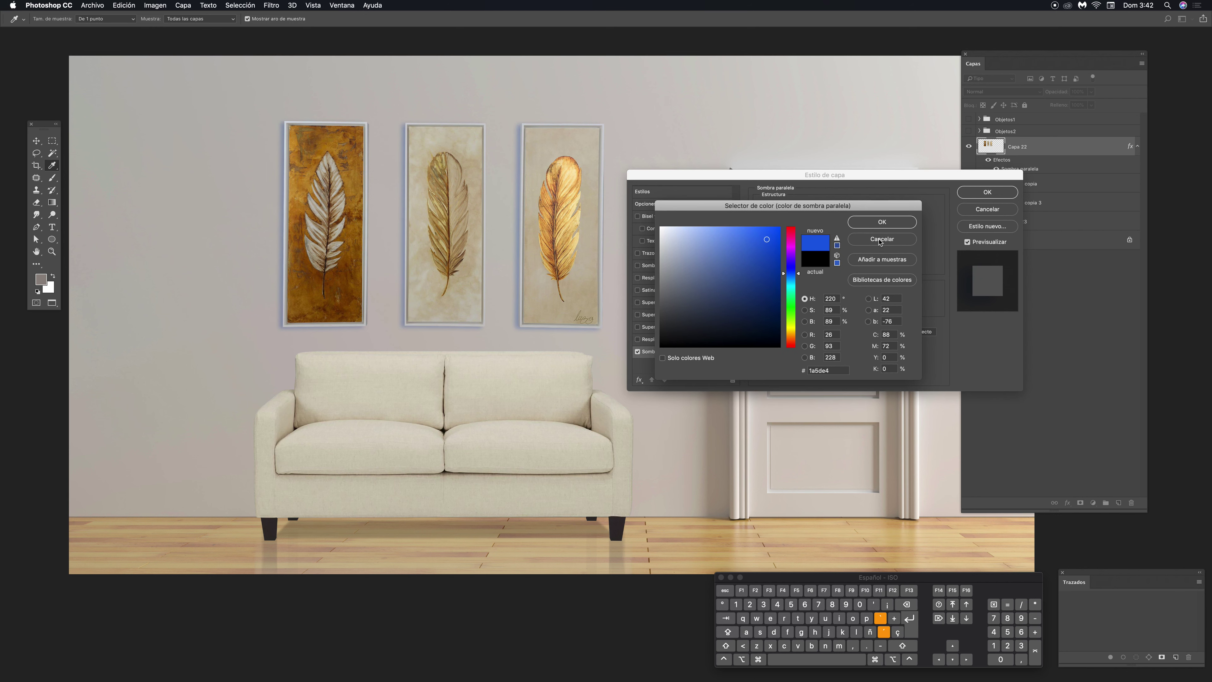
{"action": "key", "text": "Escape"}
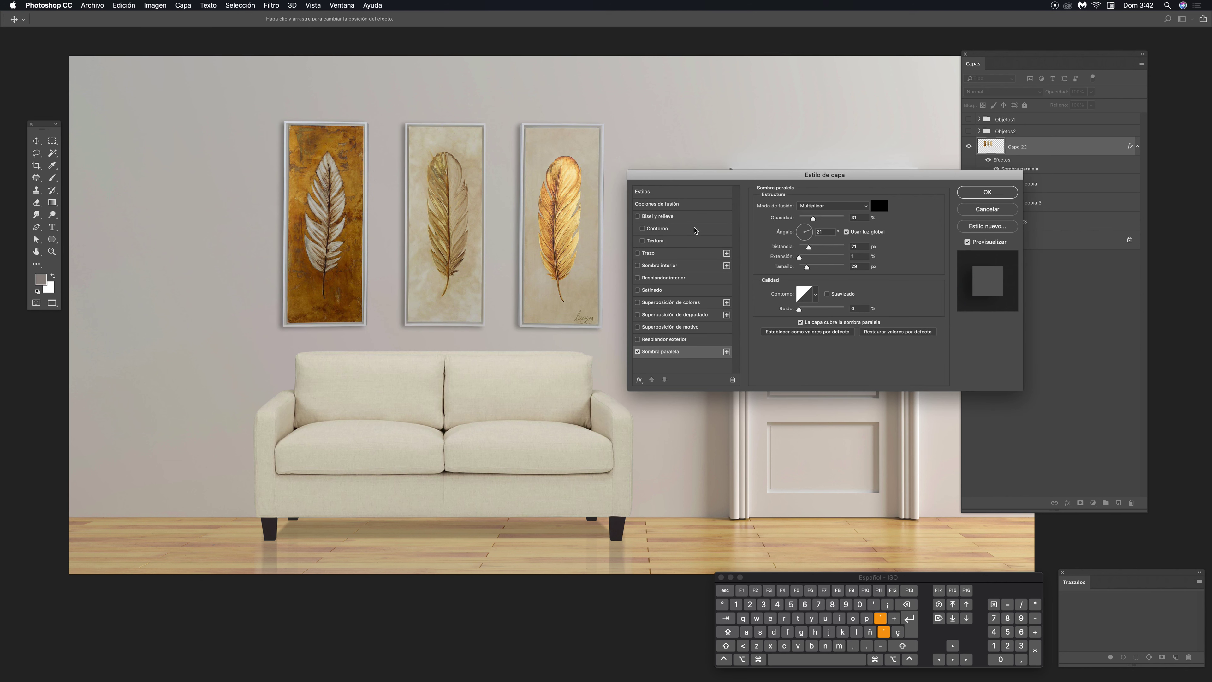
Apply the configured drop shadow to the feather paintings' layer
{"action": "left_click_drag", "start_coordinate": [899, 178], "coordinate": [903, 168]}
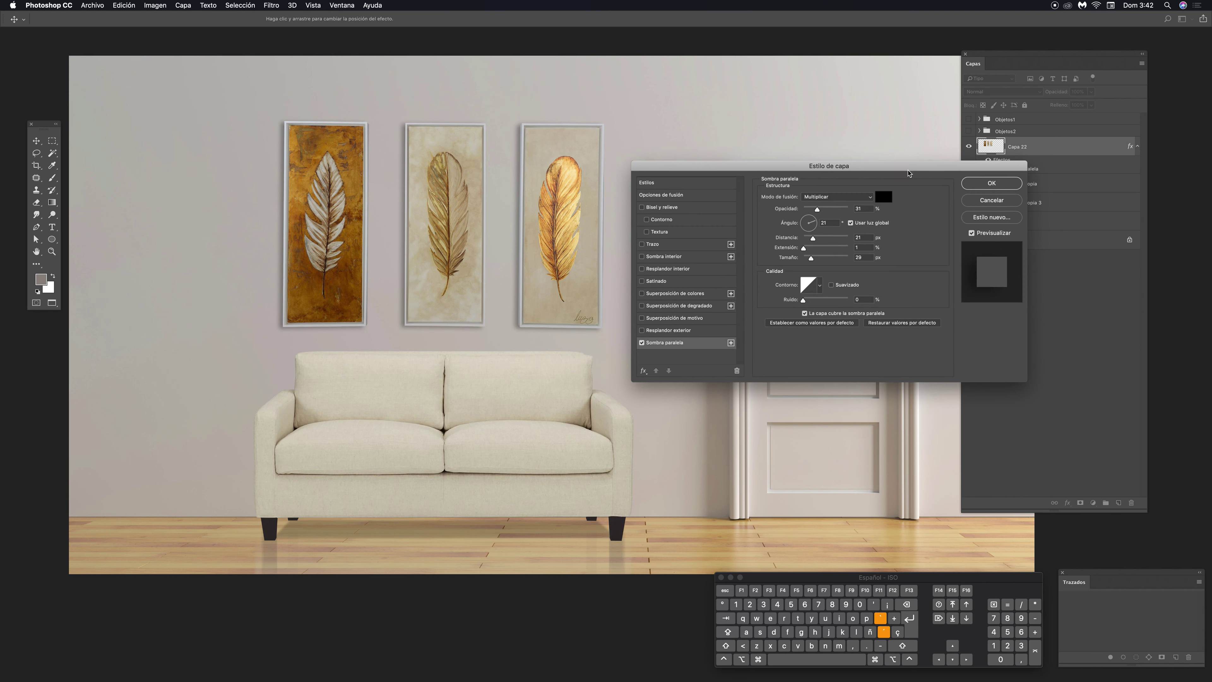
{"action": "left_click", "coordinate": [992, 184]}
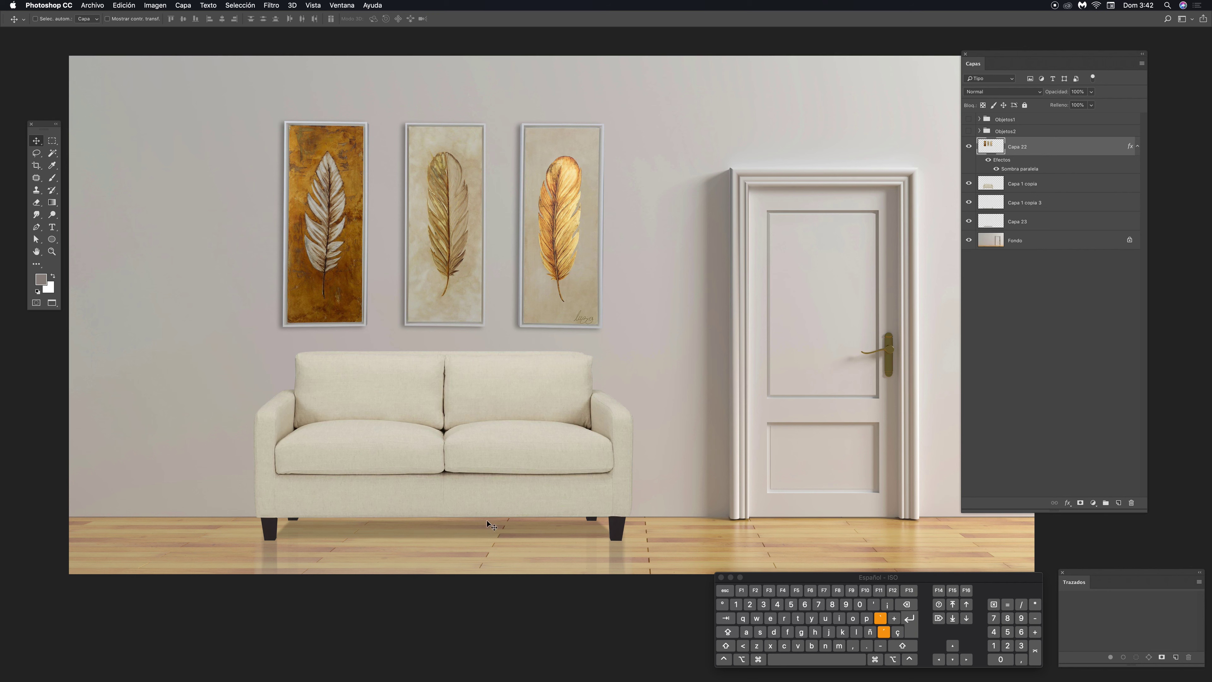
{"action": "scroll", "coordinate": [690, 322], "scroll_direction": "right", "scroll_amount": 5}
{"action": "scroll", "coordinate": [690, 321], "scroll_direction": "up", "scroll_amount": 2}
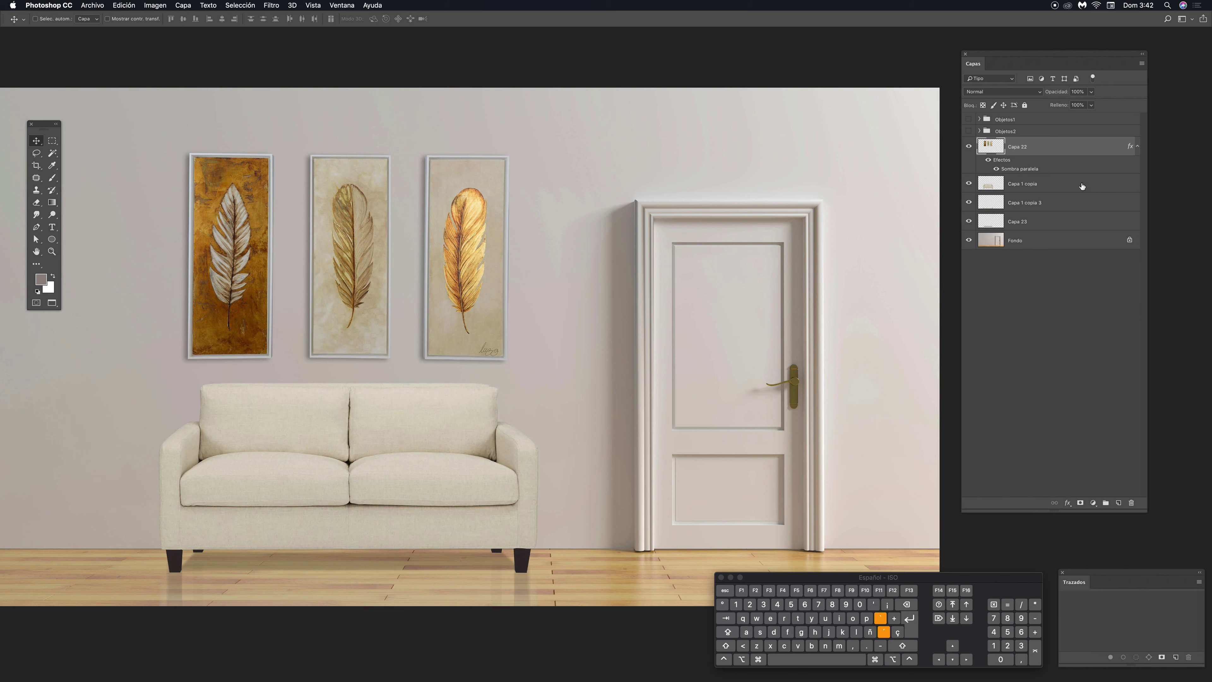
Hide and reshow the effects of the paintings' layer to compare the shadow, and collapse its effects list
{"action": "left_click", "coordinate": [1137, 147]}
{"action": "left_click", "coordinate": [1138, 148]}
{"action": "left_click", "coordinate": [988, 161]}
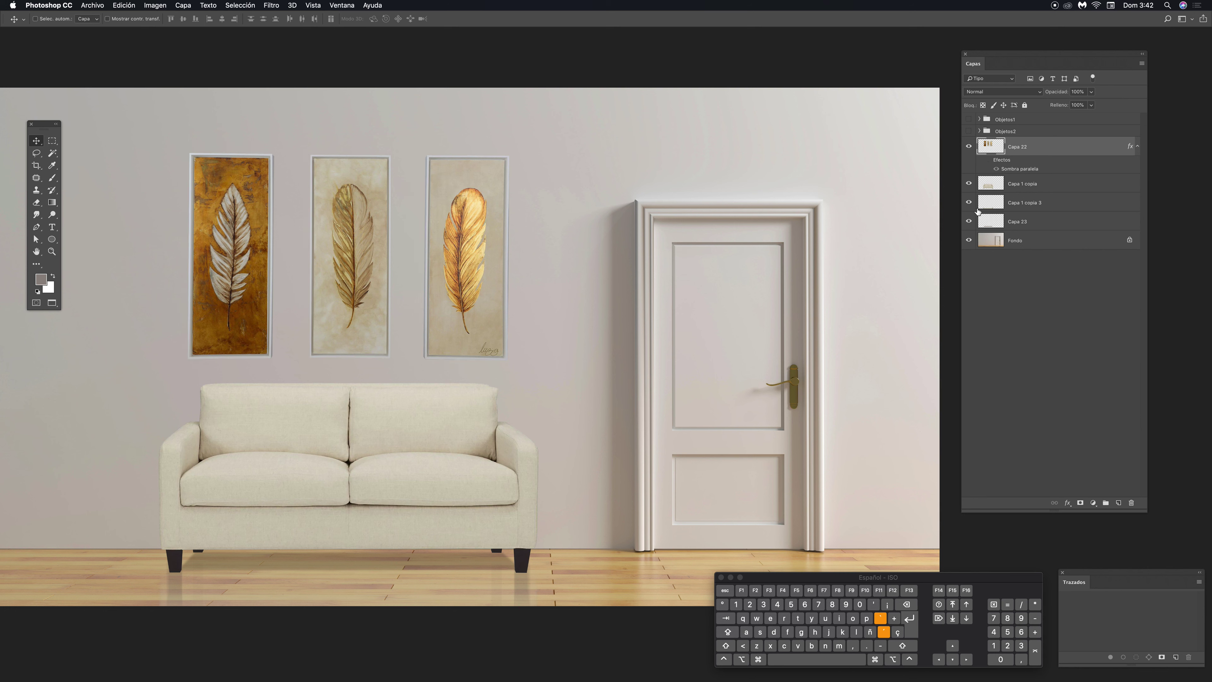
{"action": "left_click", "coordinate": [989, 161]}
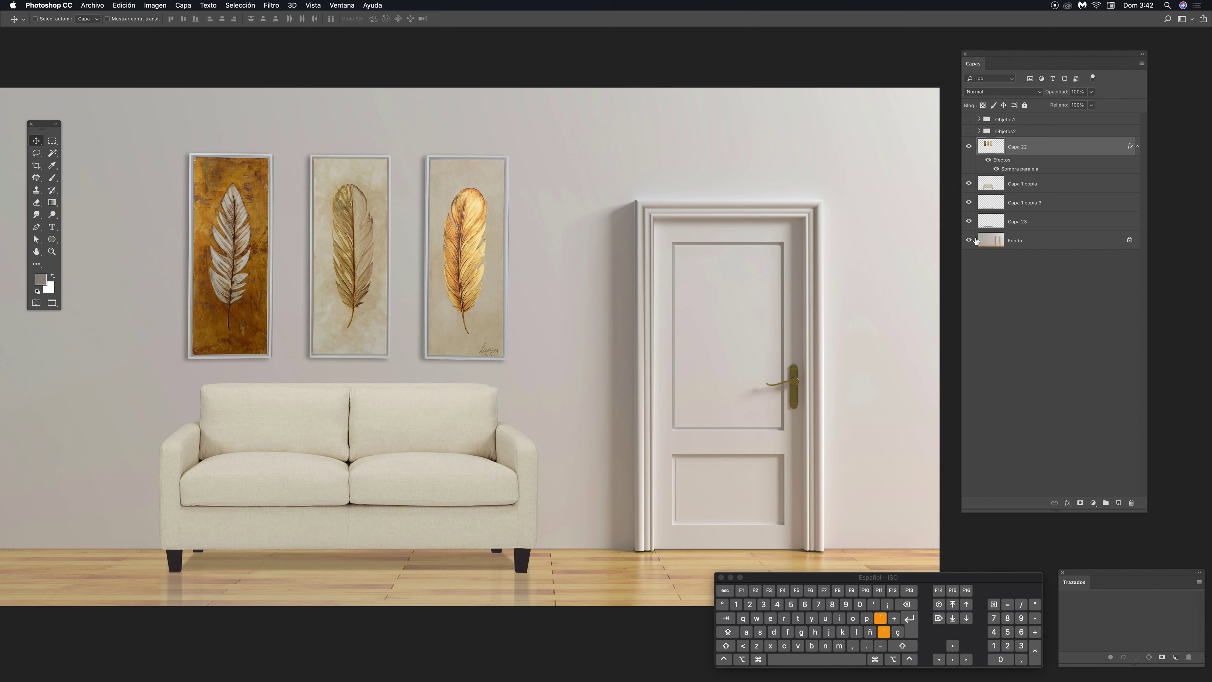
{"action": "left_click", "coordinate": [1138, 148]}
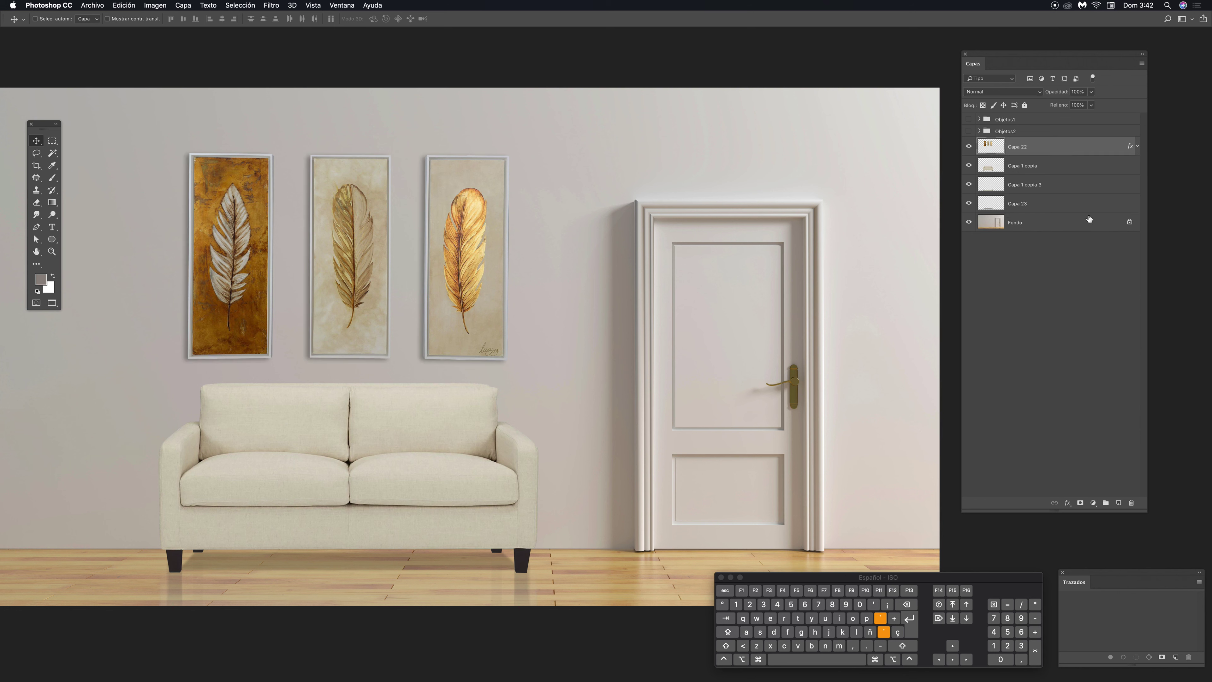
Group the four layers from Capa 22 down to Capa 23 and name the group Objetos3
{"action": "key", "text": "ctrl+0"}
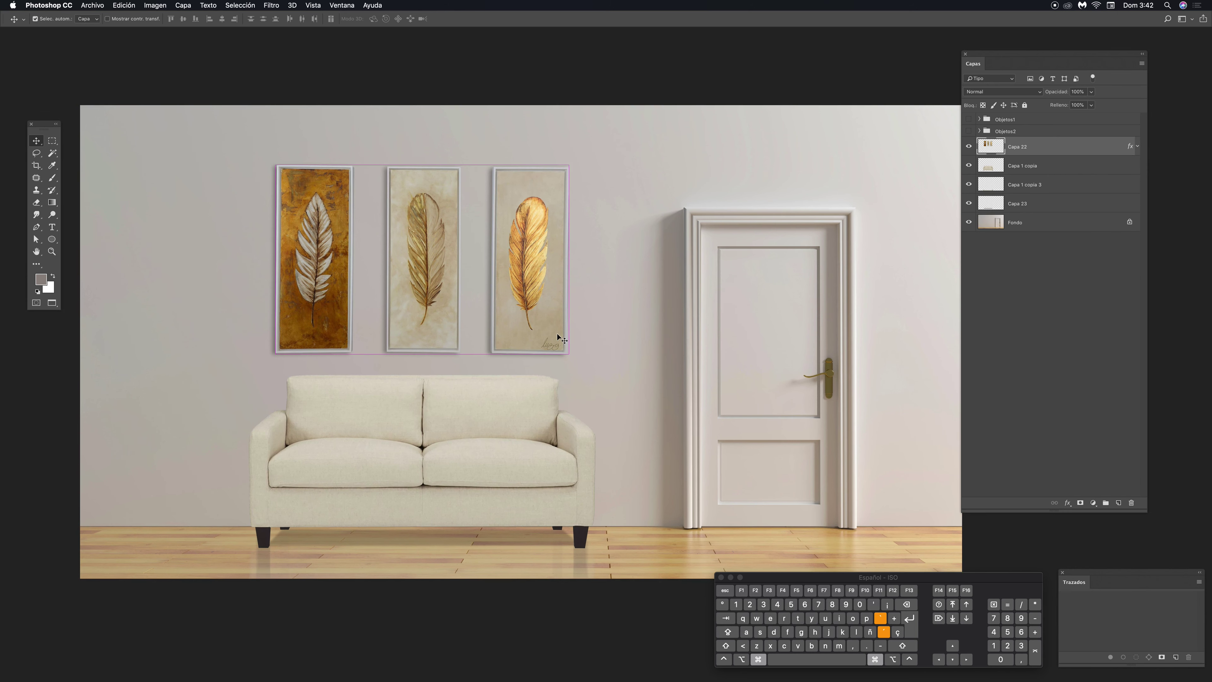
{"action": "key", "text": "ctrl+minus"}
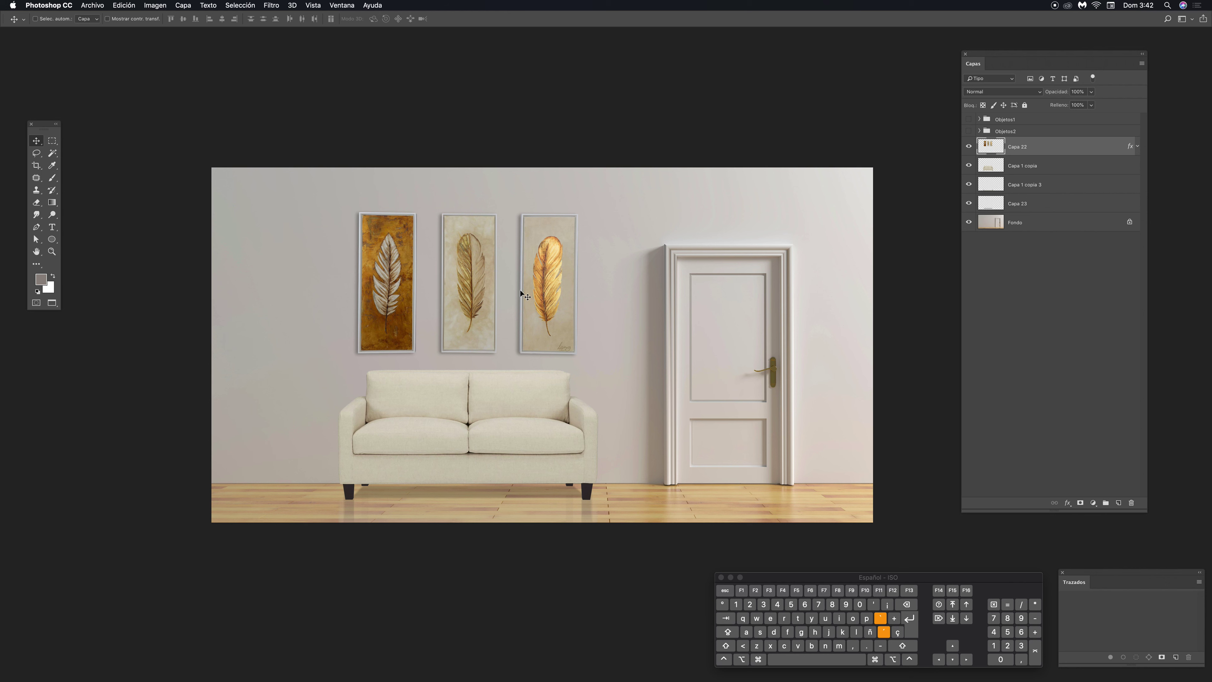
{"action": "scroll", "coordinate": [674, 206], "scroll_direction": "down", "scroll_amount": 3}
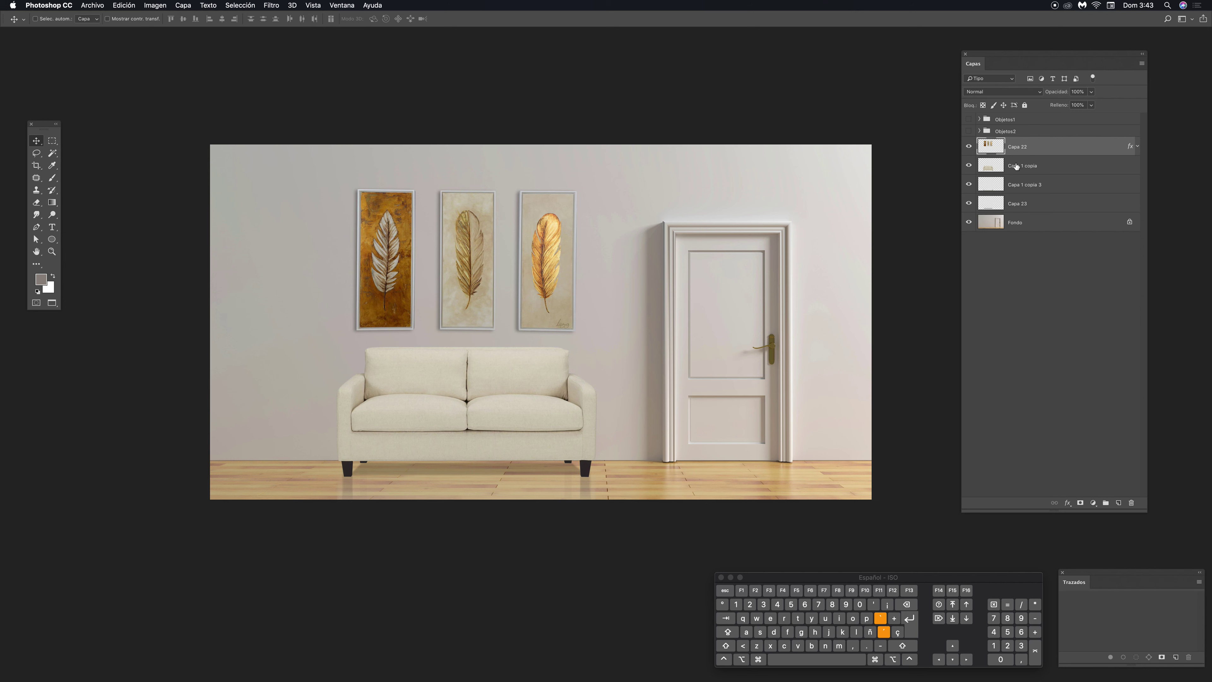
{"action": "key", "text": "shift"}
{"action": "left_click", "coordinate": [1040, 205], "text": "shift"}
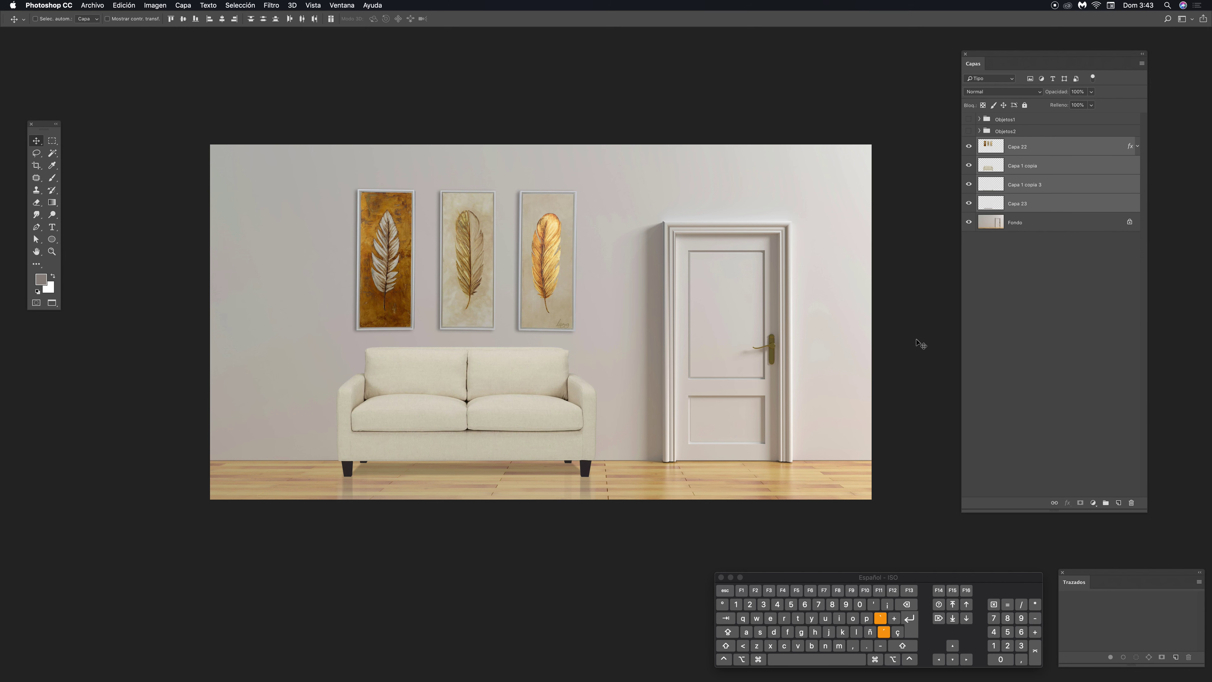
{"action": "key", "text": "super+g"}
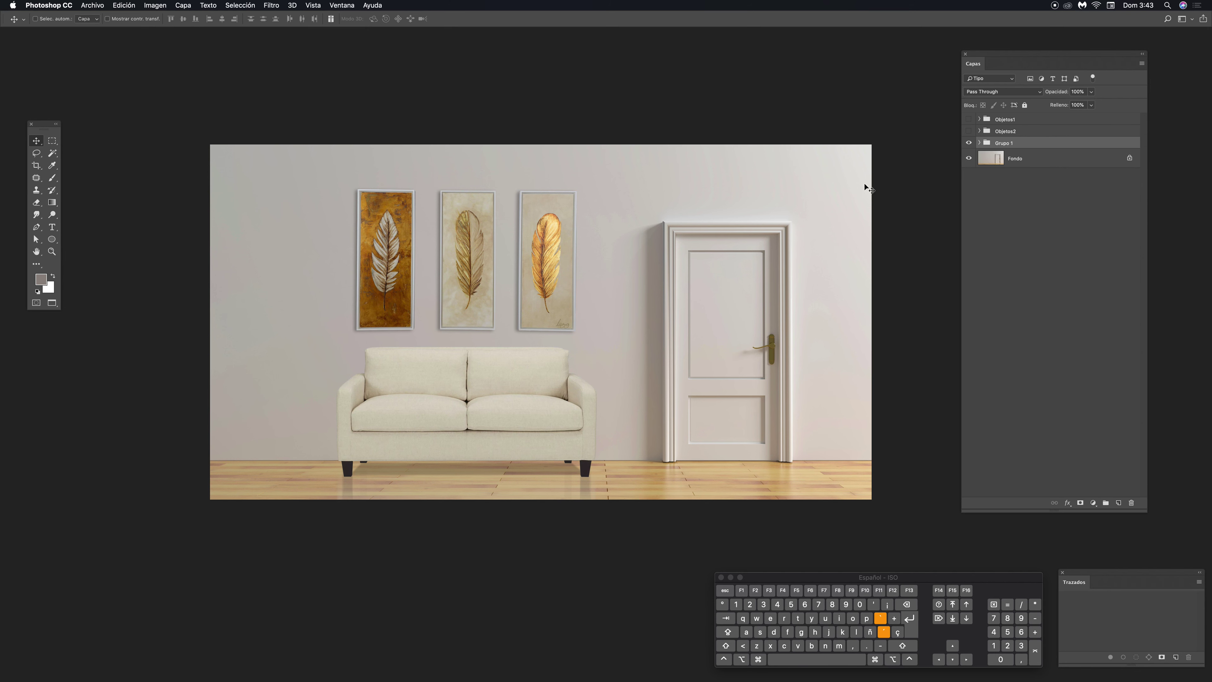
{"action": "double_click", "coordinate": [1004, 143]}
{"action": "type", "text": "Objetos3"}
{"action": "key", "text": "Return"}
Toggle the visibility of the Objetos3 group off and on, and expand it to view its layers
{"action": "left_click", "coordinate": [969, 144]}
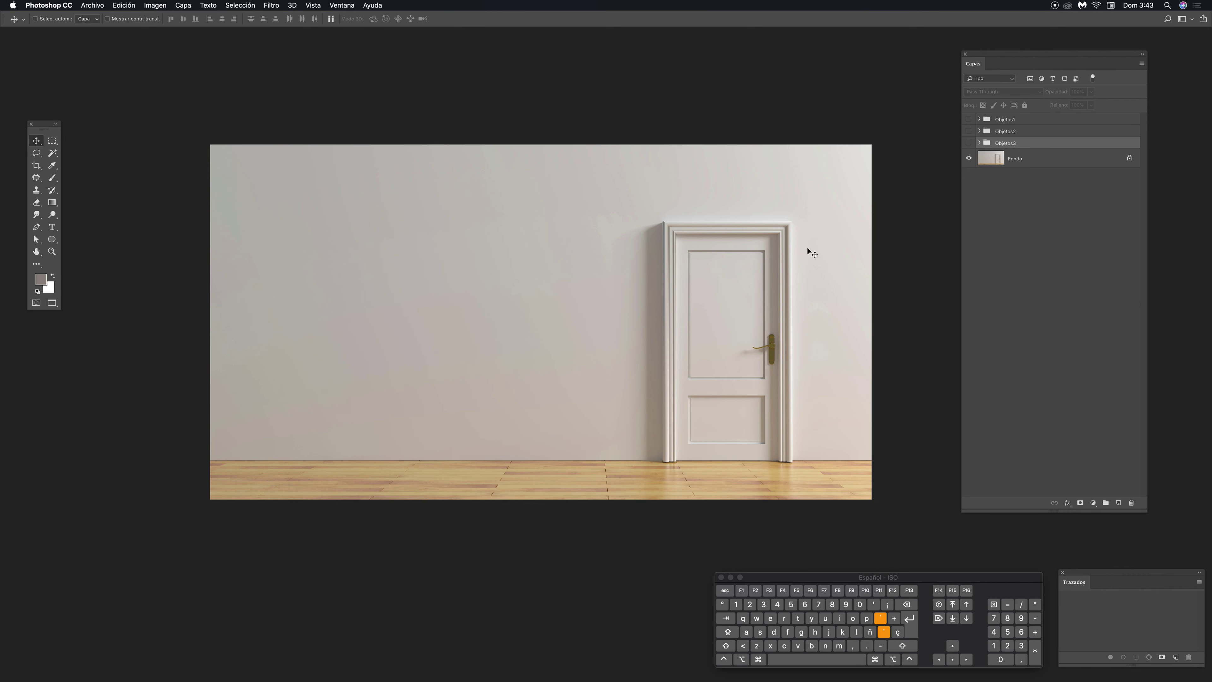
{"action": "left_click", "coordinate": [979, 143]}
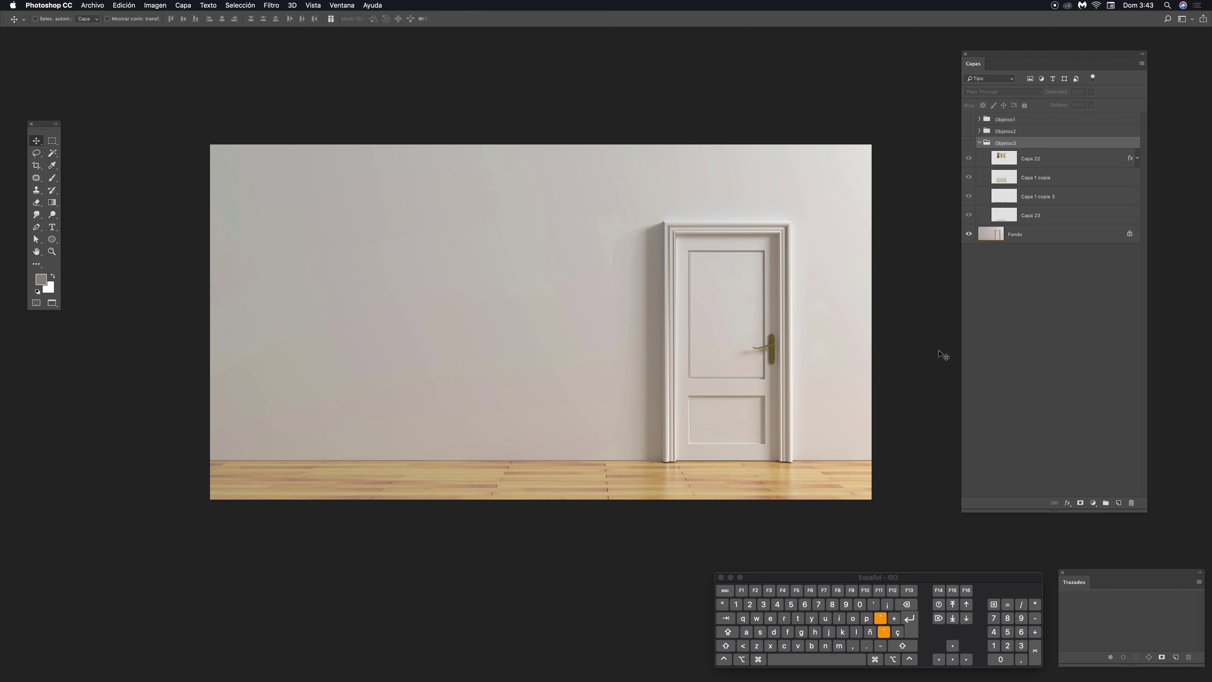
{"action": "left_click", "coordinate": [968, 142]}
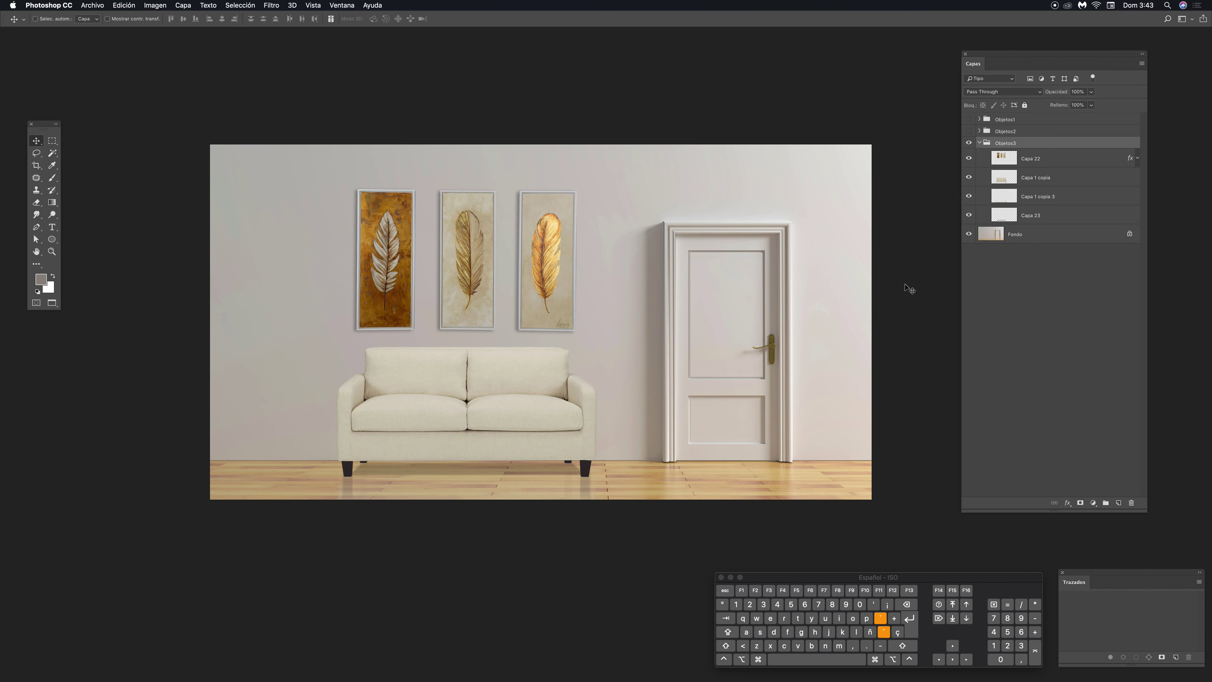
Collapse the Objetos3 group, try moving the sofa and paintings together towards the door, and undo the move
{"action": "left_click", "coordinate": [980, 143]}
{"action": "mouse_move", "coordinate": [582, 275]}
{"action": "left_mouse_down"}
{"action": "mouse_move", "coordinate": [519, 271]}
{"action": "mouse_move", "coordinate": [642, 273]}
{"action": "left_mouse_up"}
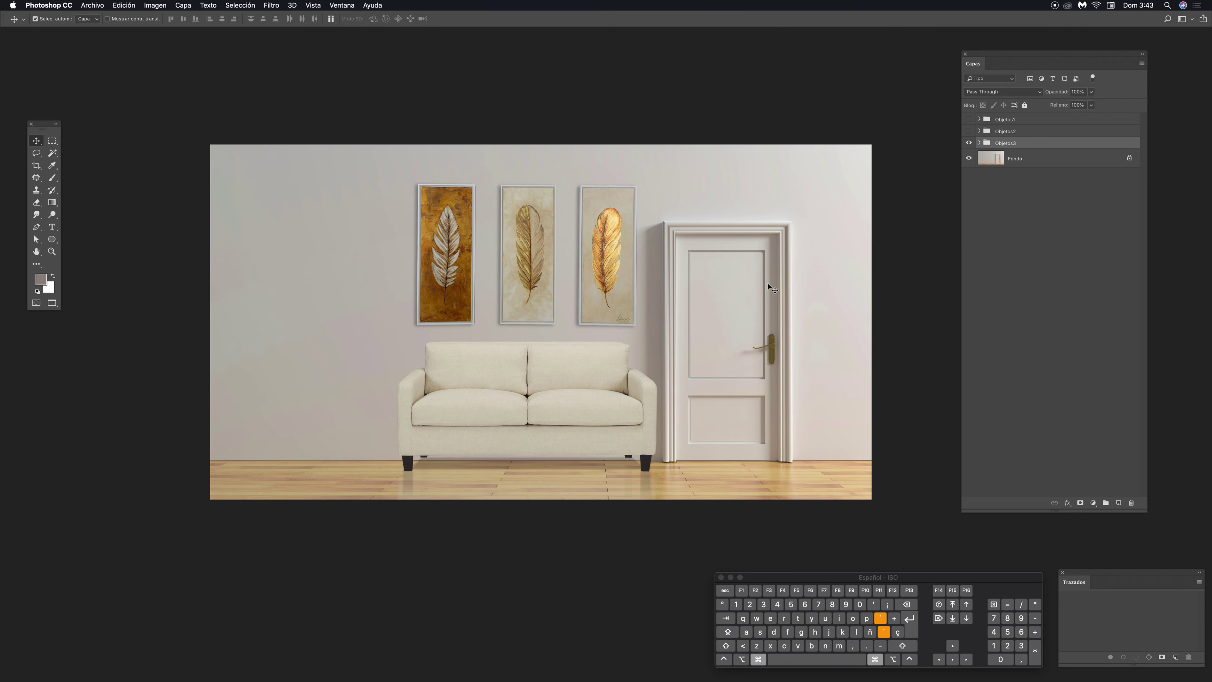
{"action": "key", "text": "super+z"}
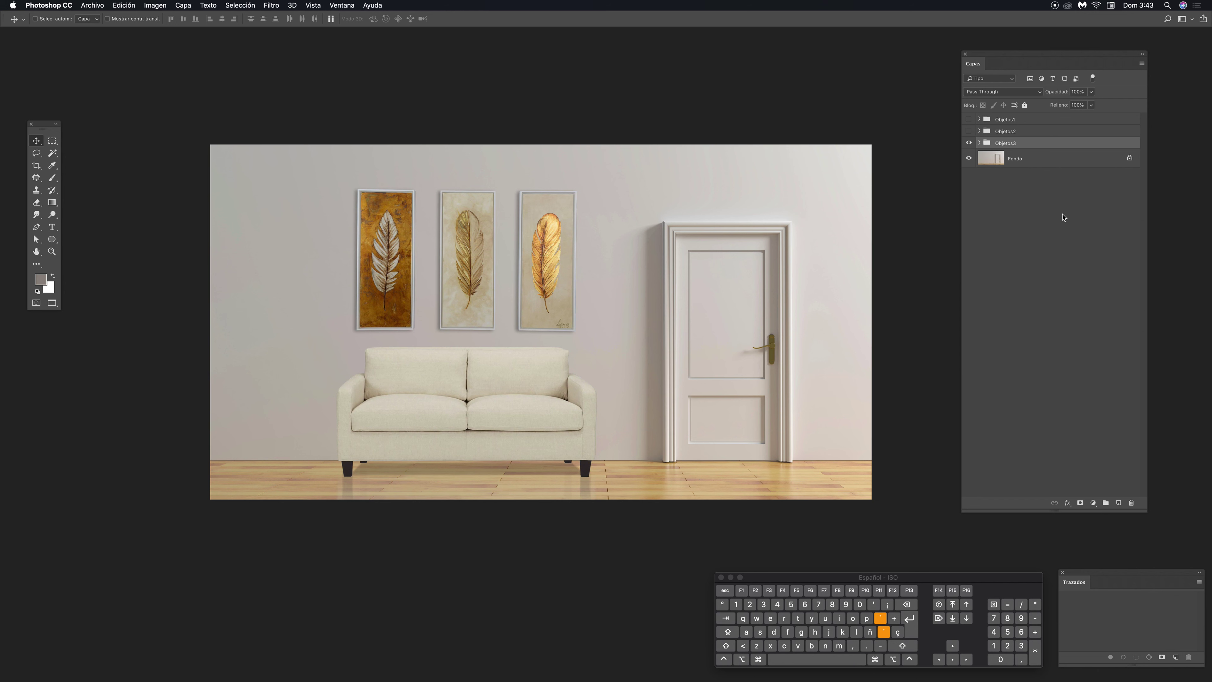
Hide the Objetos3 group, and select and show the Objetos2 group
{"action": "left_click", "coordinate": [969, 143]}
{"action": "left_click", "coordinate": [1014, 131]}
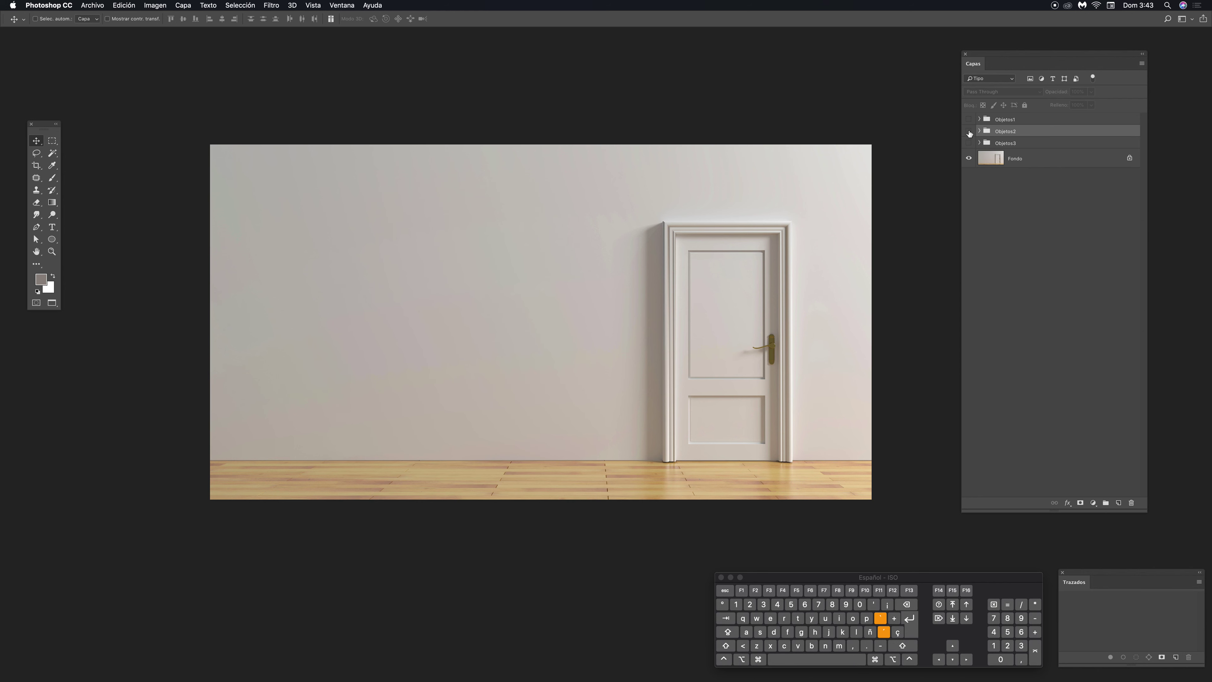
{"action": "left_click", "coordinate": [969, 131]}
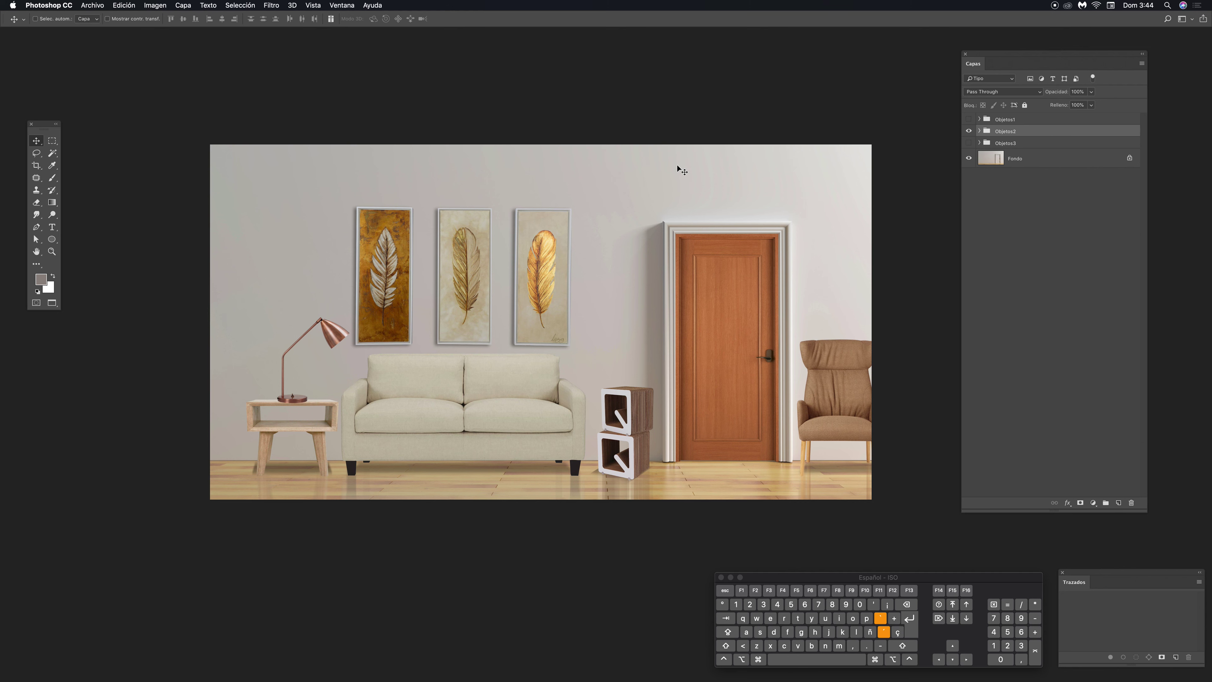
Switch to Adobe Illustrator and examine the dark tree trunk artwork on the artboard up close
{"action": "key", "text": "super+Tab"}
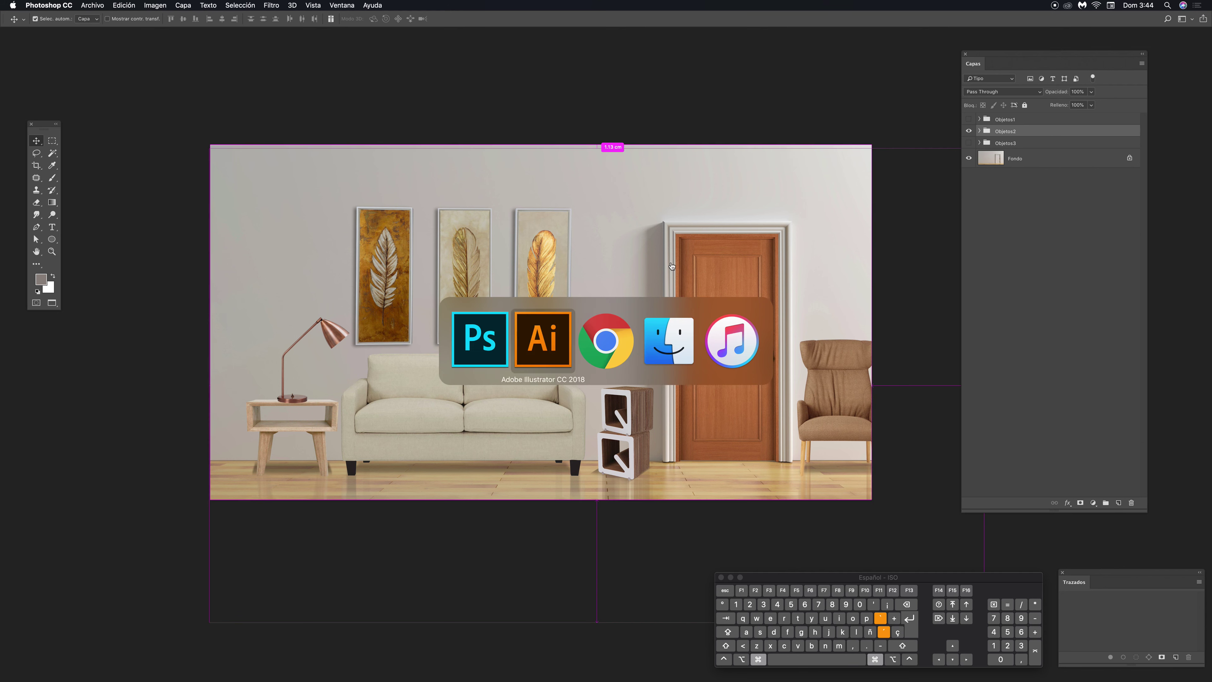
{"action": "left_click", "coordinate": [549, 353]}
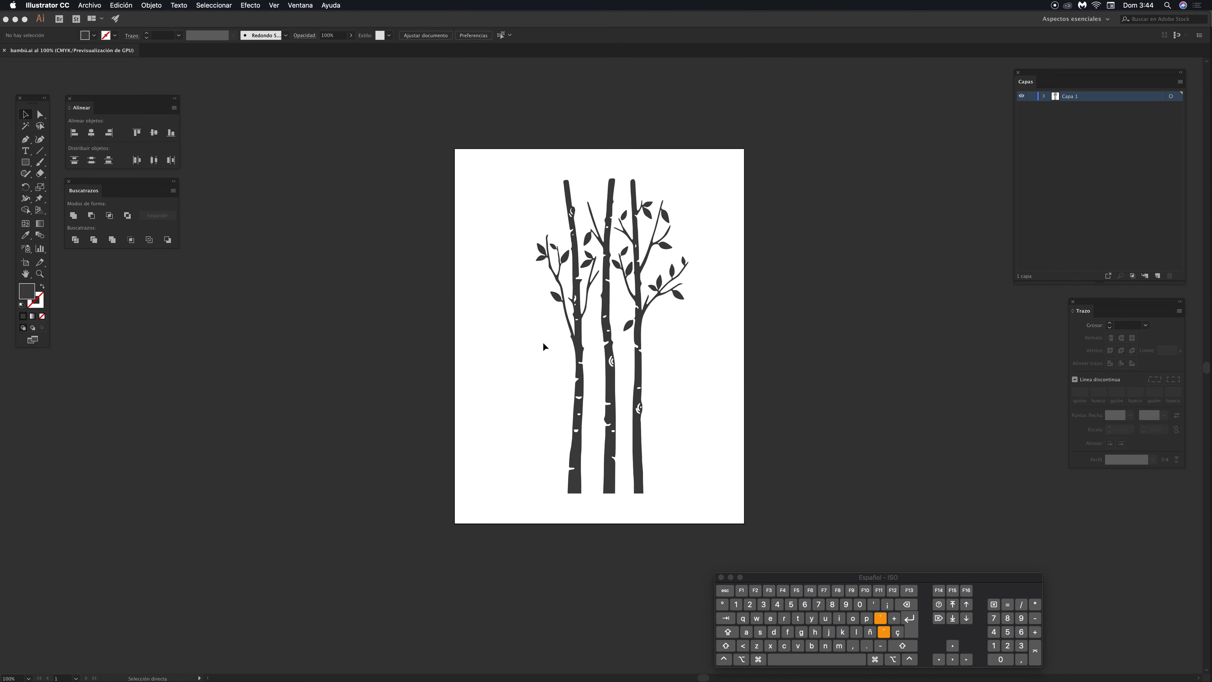
{"action": "left_click_drag", "start_coordinate": [692, 170], "coordinate": [559, 531]}
{"action": "left_click", "coordinate": [717, 340]}
{"action": "key", "text": "z"}
{"action": "left_click_drag", "start_coordinate": [650, 328], "coordinate": [699, 297]}
{"action": "key", "text": "v"}
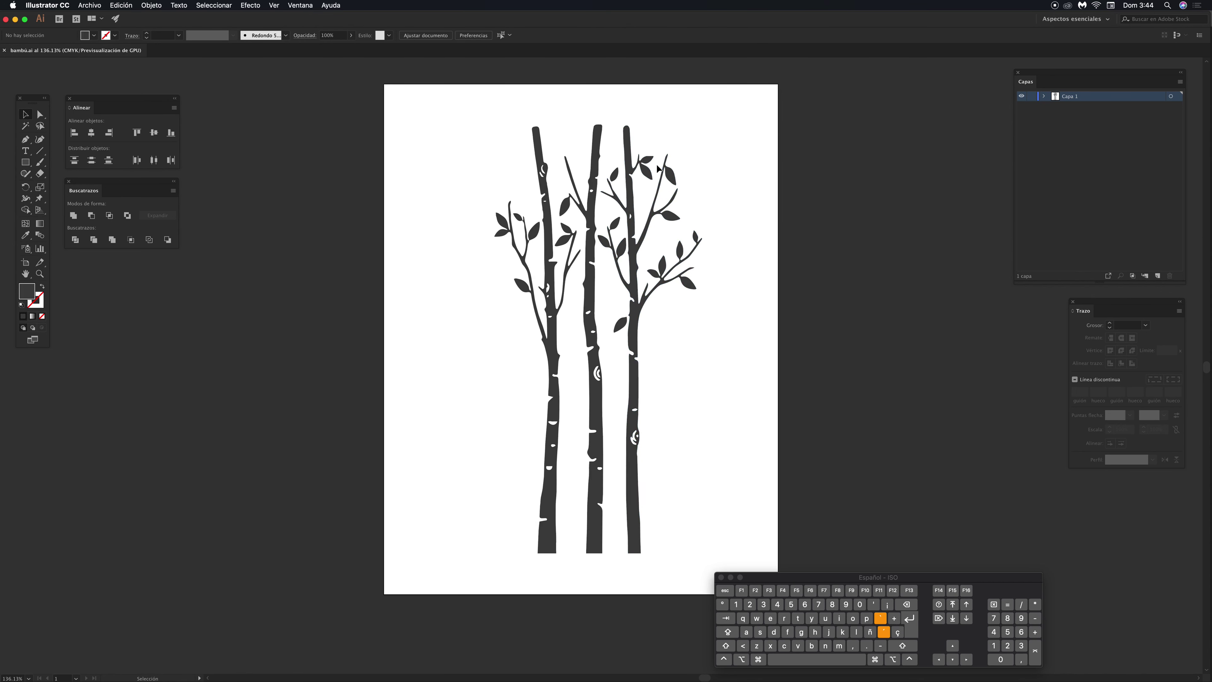
{"action": "left_click_drag", "start_coordinate": [726, 233], "coordinate": [697, 237]}
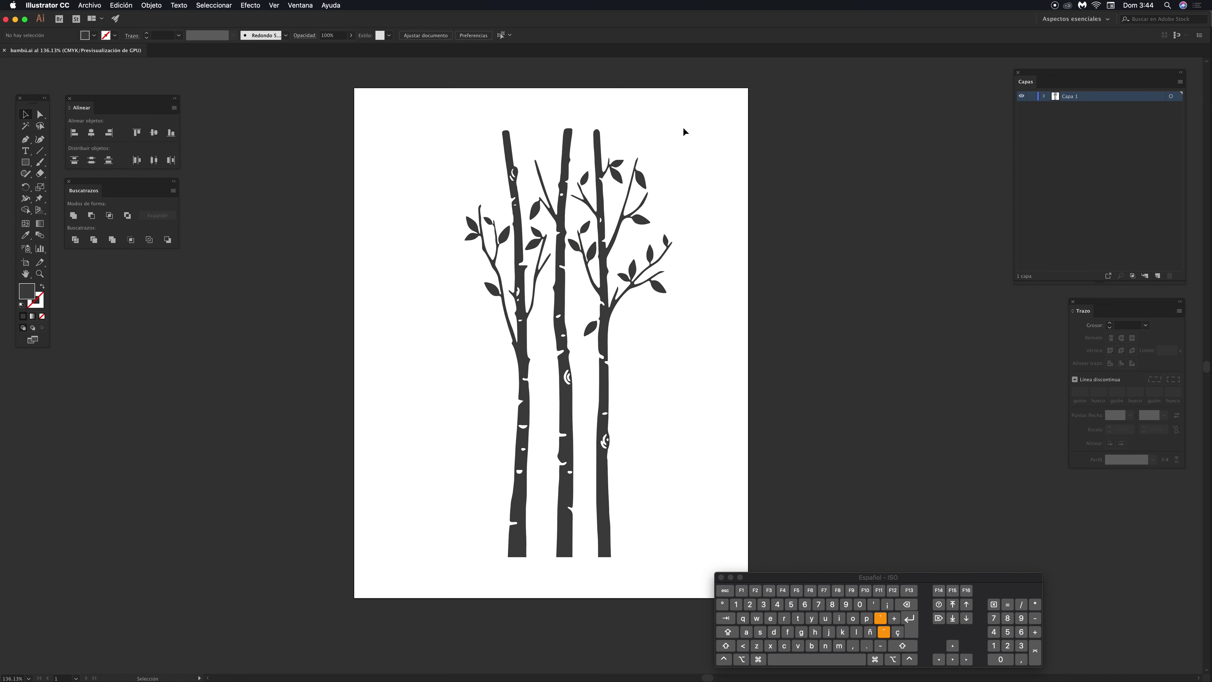
{"action": "left_click_drag", "start_coordinate": [670, 233], "coordinate": [687, 235]}
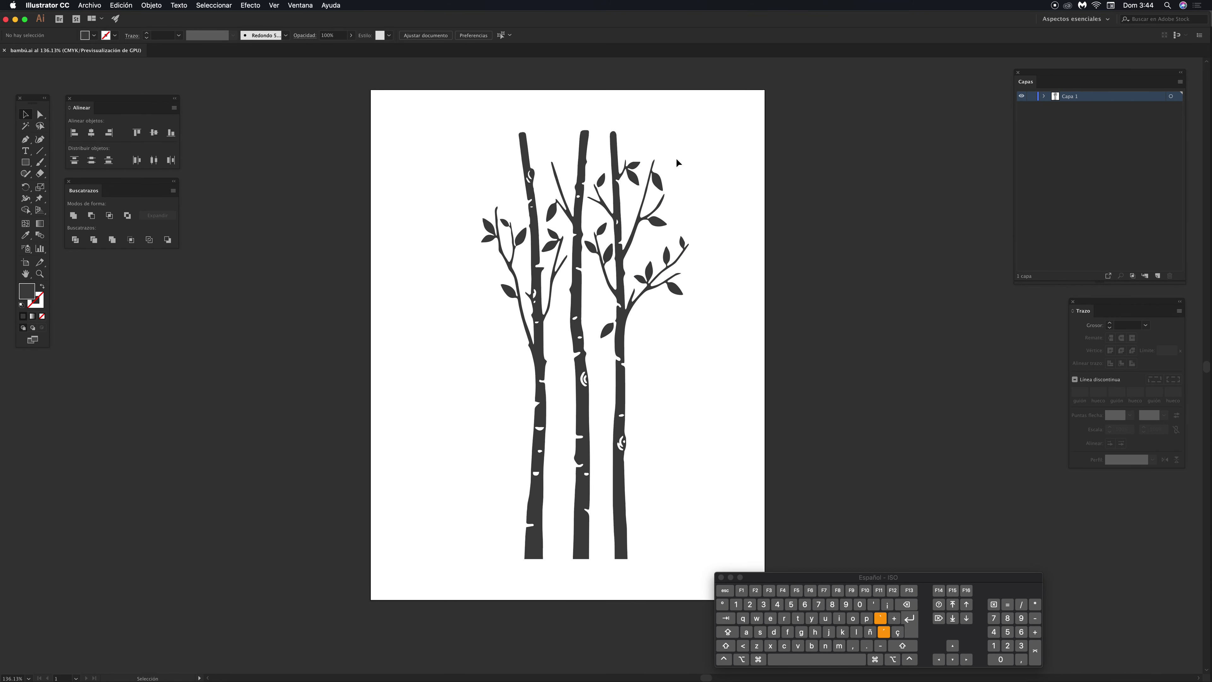
Select and copy all three dark tree trunks on the artboard, and switch to Photoshop
{"action": "key", "text": "v"}
{"action": "left_click_drag", "start_coordinate": [718, 117], "coordinate": [505, 516]}
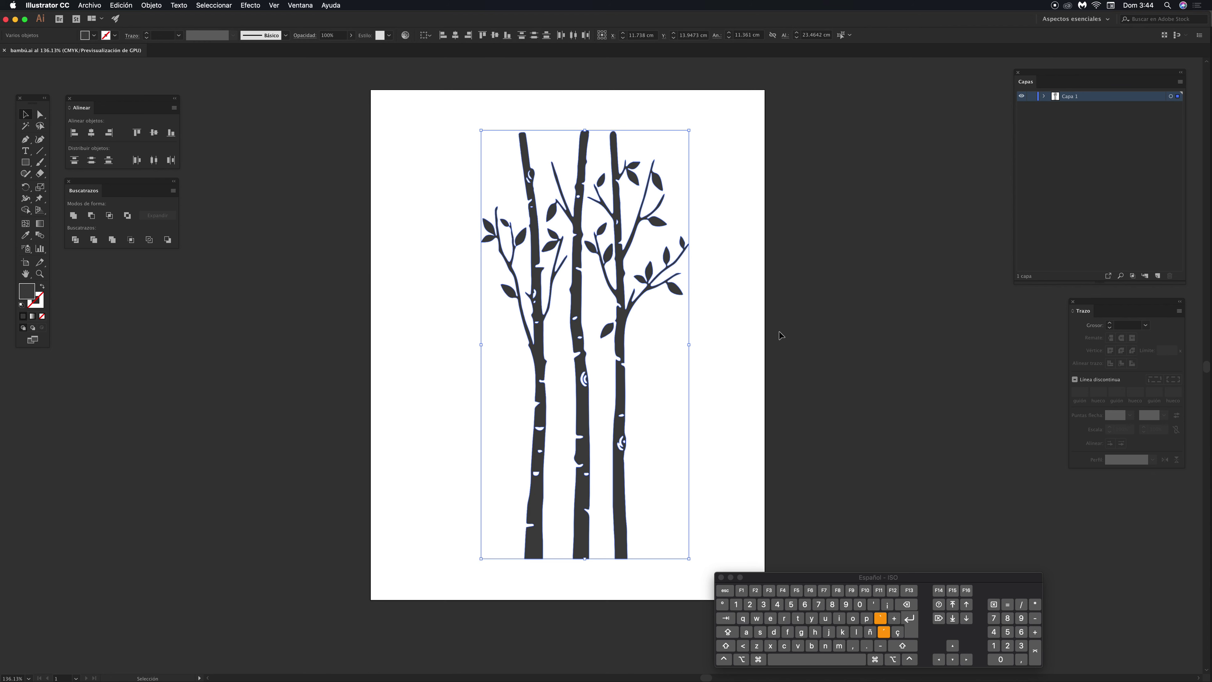
{"action": "key", "text": "super"}
{"action": "key", "text": "super+Tab"}
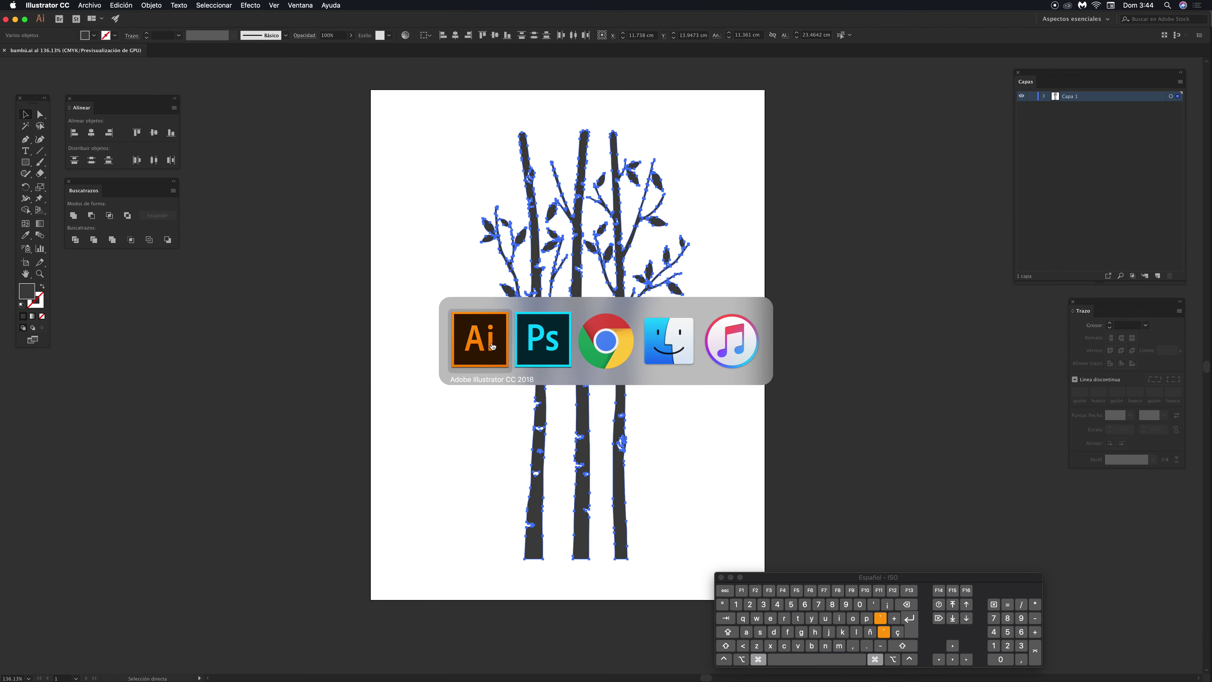
{"action": "left_click", "coordinate": [544, 336]}
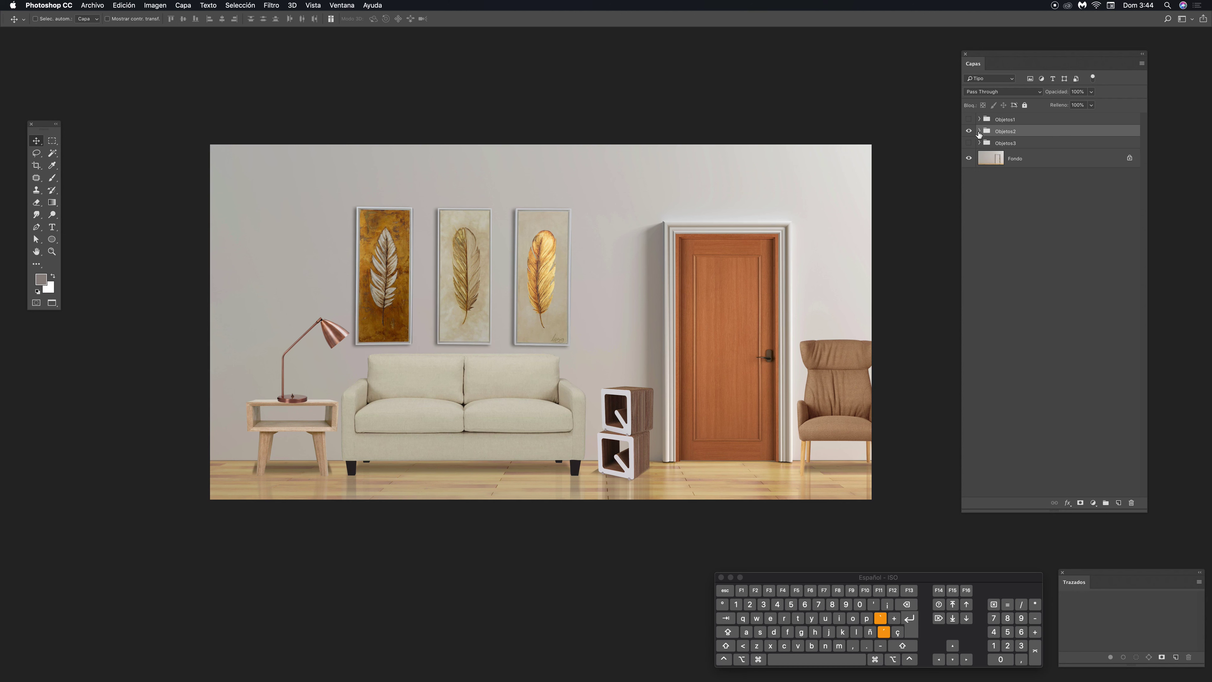
Expand the Objetos2 group and select the feather paintings' layer, Capa 16, toggling its visibility off and on to check it
{"action": "left_click", "coordinate": [979, 132]}
{"action": "left_click", "coordinate": [979, 132]}
{"action": "left_click", "coordinate": [979, 131]}
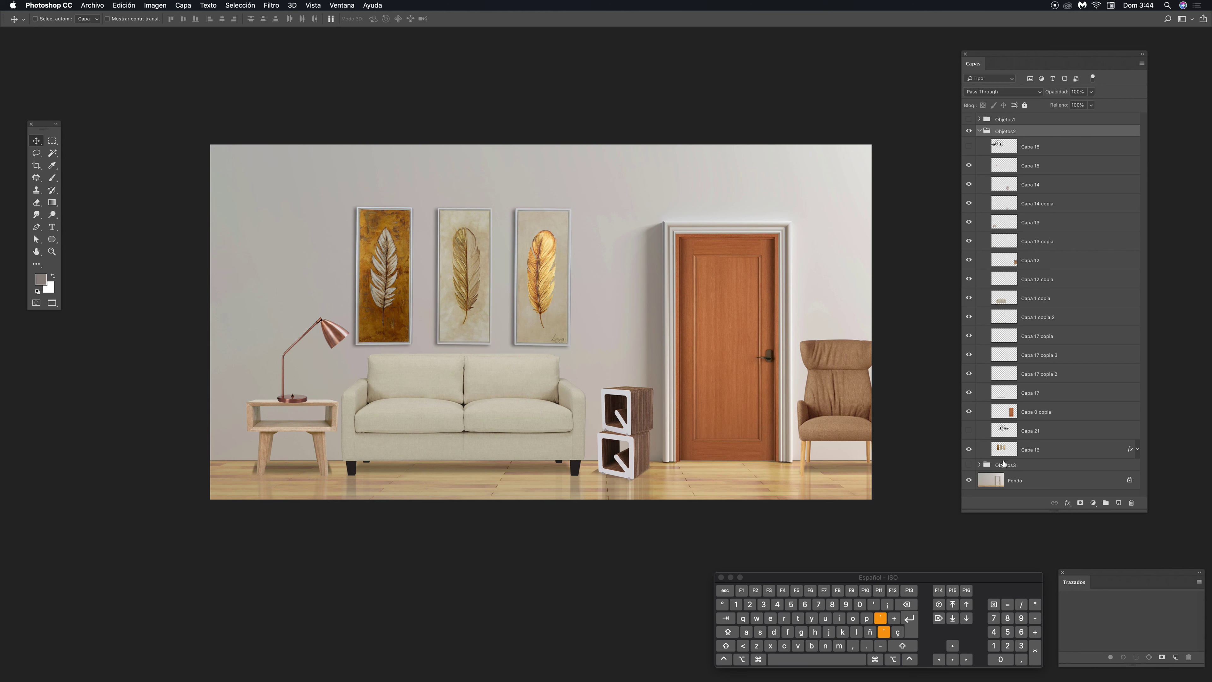
{"action": "left_click", "coordinate": [1036, 451]}
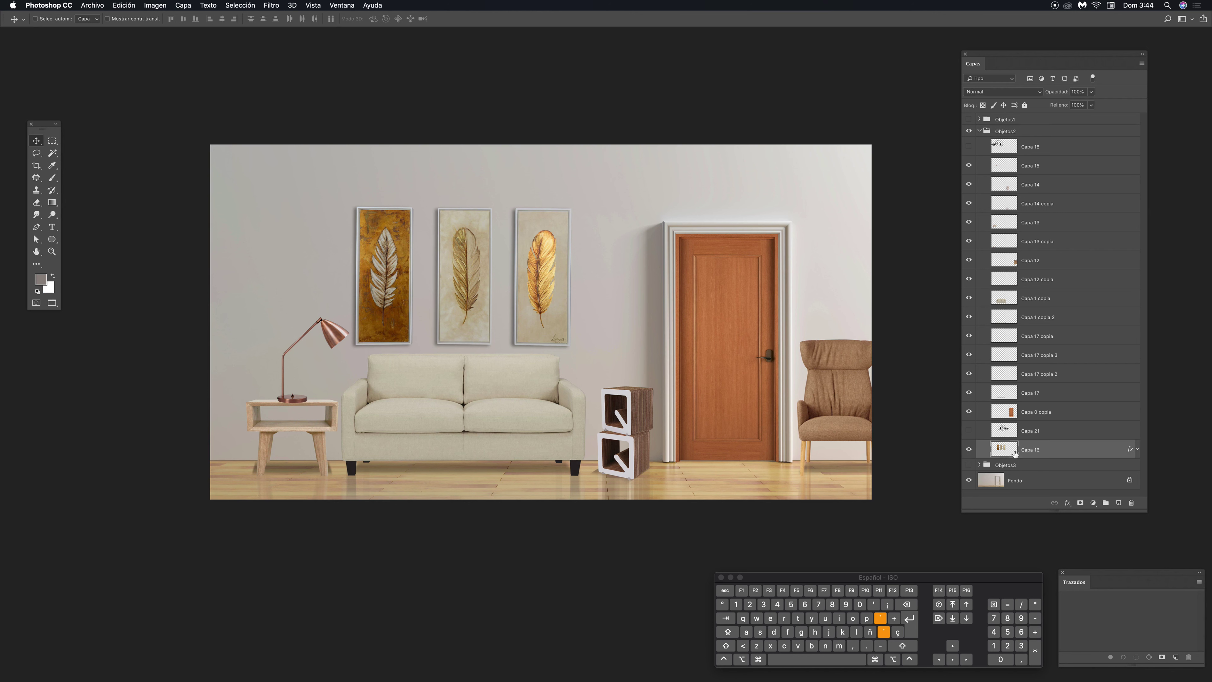
{"action": "left_click", "coordinate": [969, 450]}
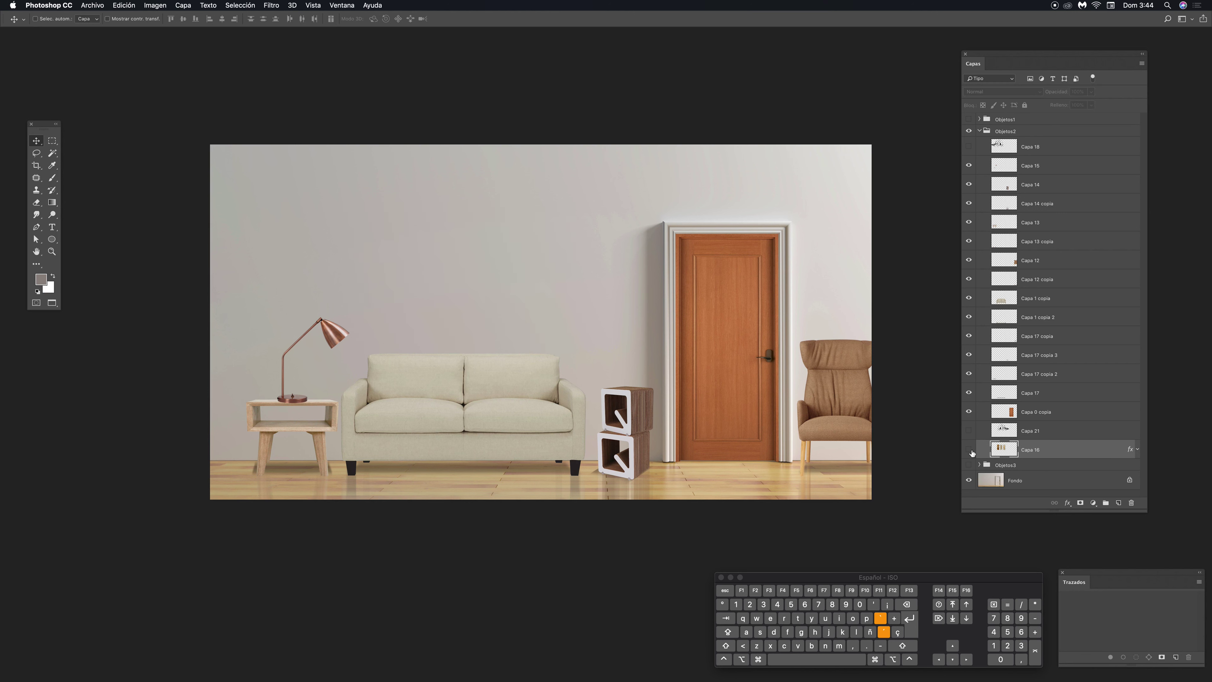
{"action": "left_click", "coordinate": [969, 451]}
{"action": "left_click_drag", "start_coordinate": [1146, 511], "coordinate": [1152, 534]}
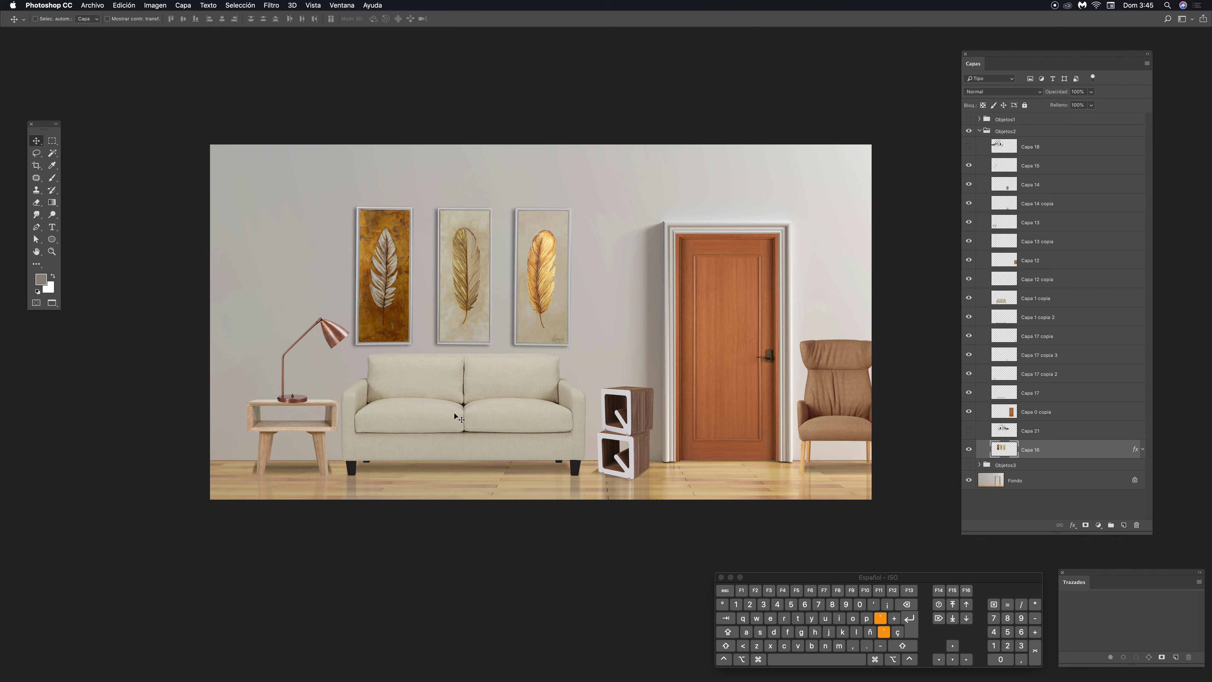
Paste the copied tree artwork as pixels above the paintings' layer in the Objetos2 group
{"action": "key", "text": "super"}
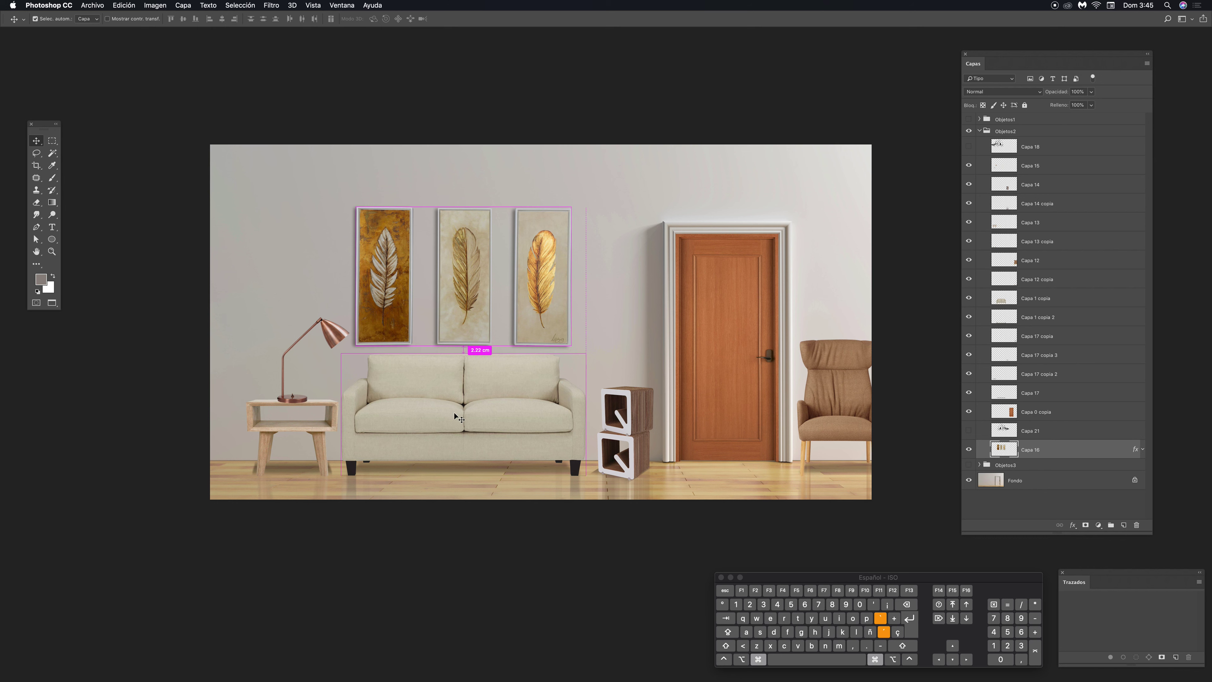
{"action": "key", "text": "super+v"}
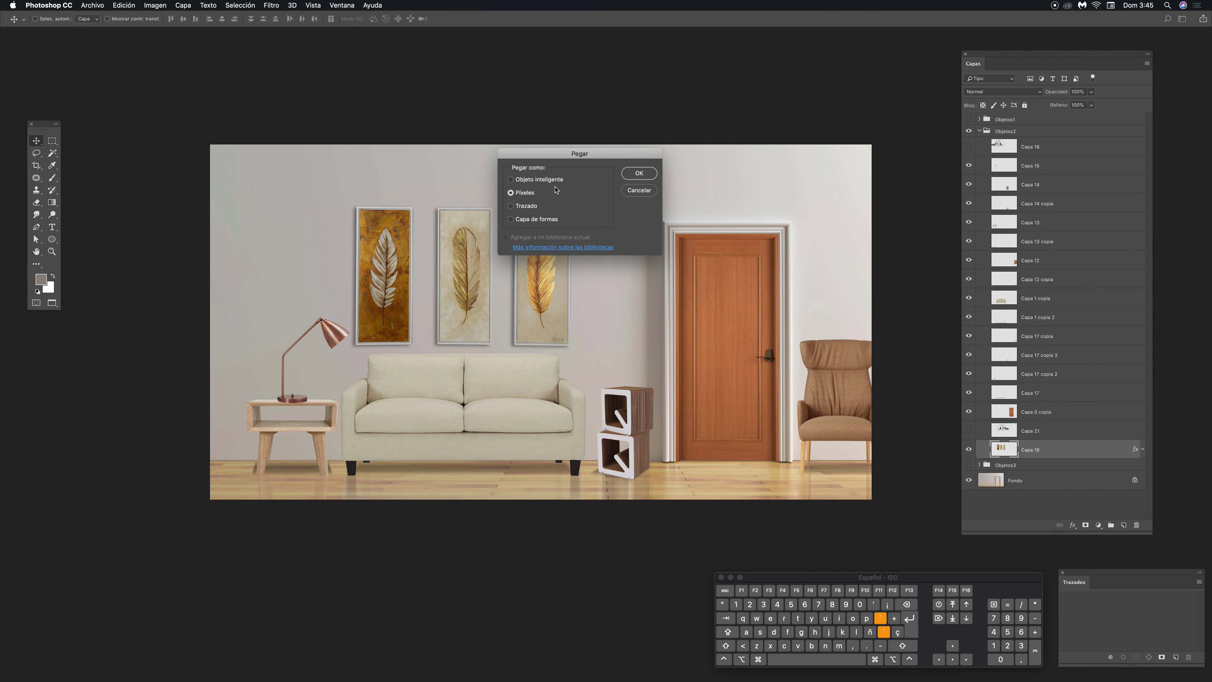
{"action": "left_click_drag", "start_coordinate": [588, 150], "coordinate": [591, 145]}
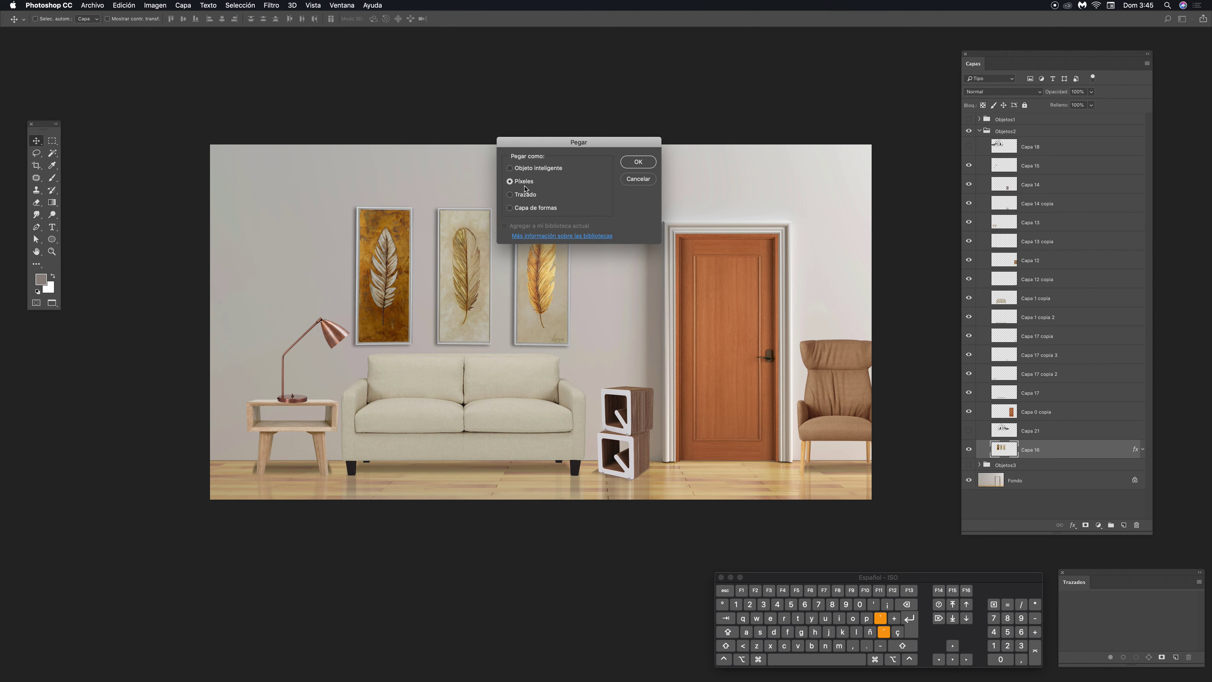
{"action": "left_click", "coordinate": [637, 163]}
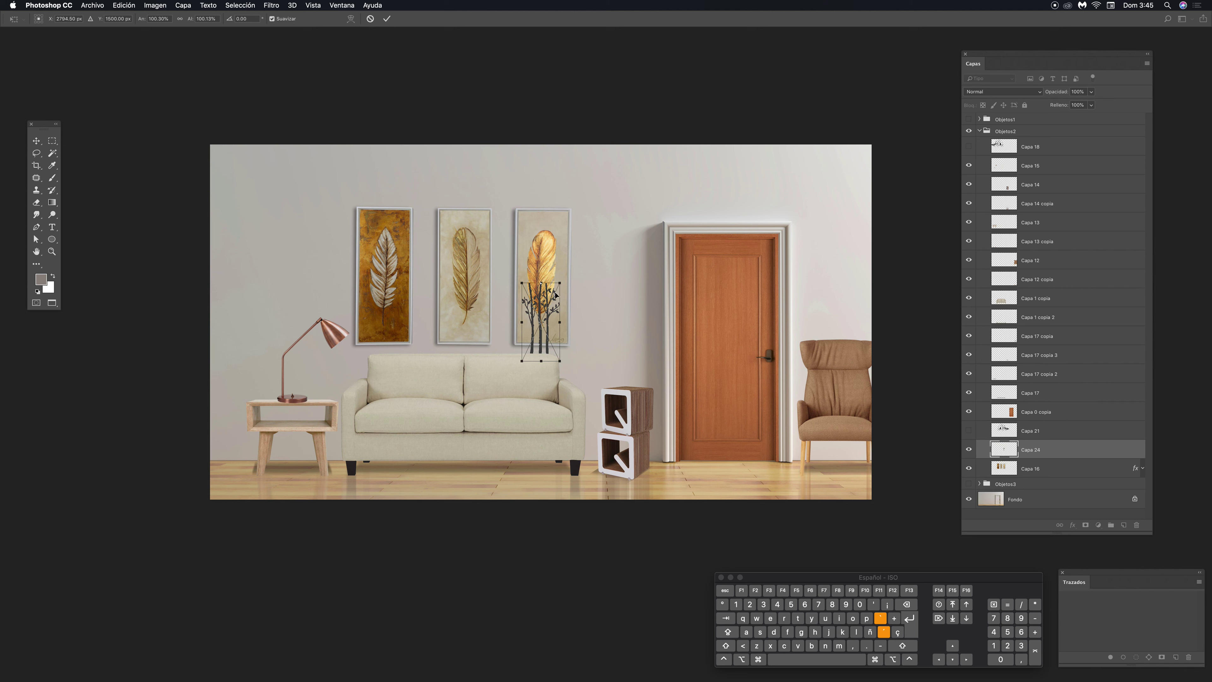
Move the pasted trees behind the side table and lamp, nudging them so the trunk bases meet the bottom of the wall
{"action": "left_click_drag", "start_coordinate": [553, 308], "coordinate": [291, 437]}
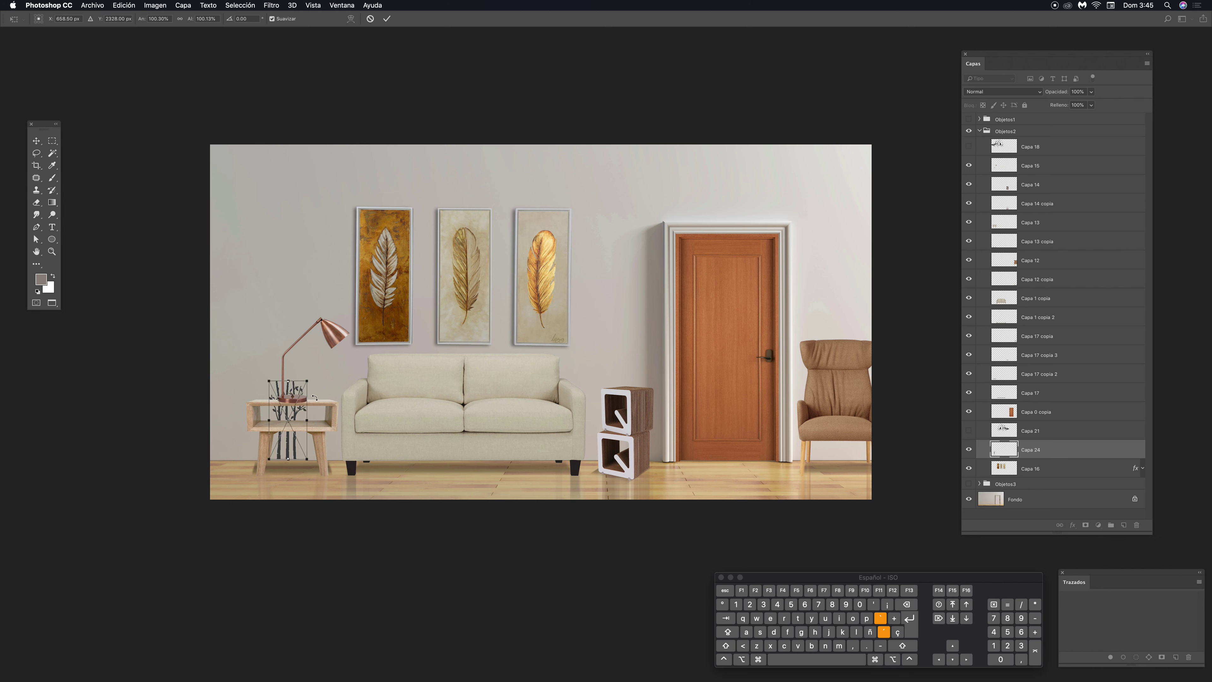
{"action": "key", "text": "Down"}
{"action": "key", "text": "Down"}
{"action": "key", "text": "Right"}
{"action": "key", "text": "Right"}
{"action": "key", "text": "Right"}
{"action": "key", "text": "Right"}
{"action": "key", "text": "Right"}
{"action": "key", "text": "Right"}
{"action": "key", "text": "Right"}
{"action": "key", "text": "Right"}
{"action": "key", "text": "Right"}
{"action": "key", "text": "Right"}
{"action": "key", "text": "Right"}
{"action": "key", "text": "Right"}
{"action": "key", "text": "Right"}
{"action": "key", "text": "Right"}
{"action": "key", "text": "Right"}
{"action": "key", "text": "Right"}
{"action": "key", "text": "Right"}
{"action": "key", "text": "Right"}
{"action": "key", "text": "Right"}
{"action": "key", "text": "Right"}
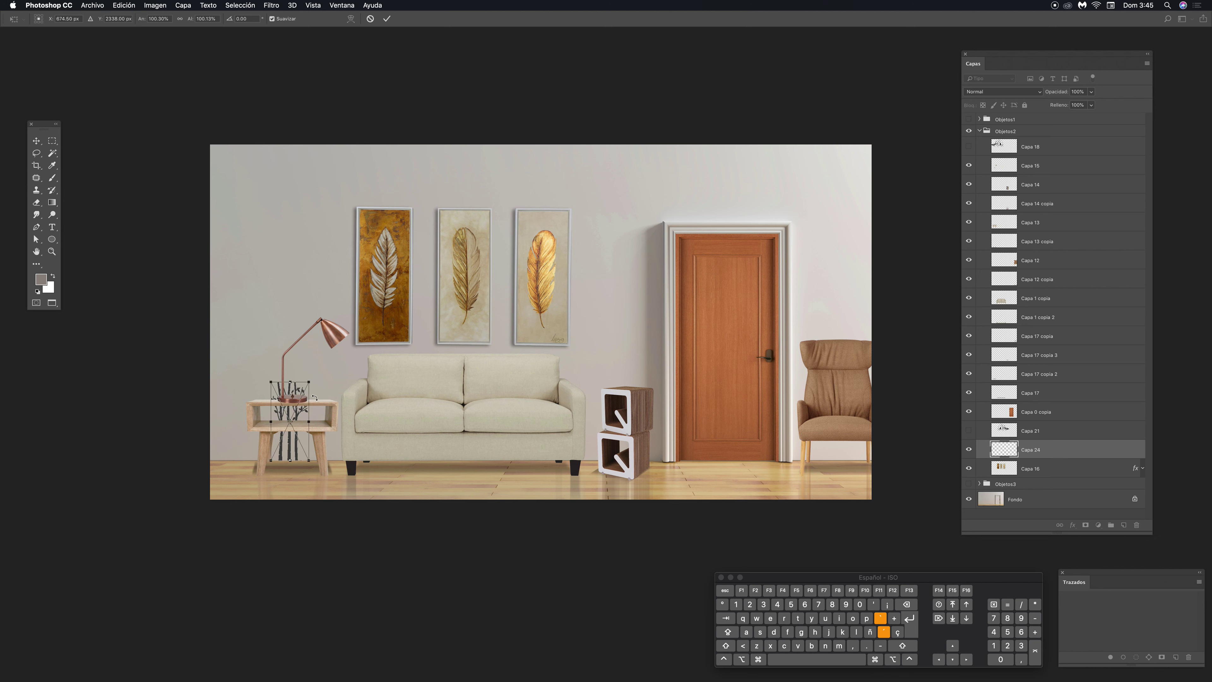
{"action": "key", "text": "Right"}
{"action": "key", "text": "Right"}
{"action": "key", "text": "Right"}
{"action": "key", "text": "Right"}
{"action": "key", "text": "Right"}
{"action": "key", "text": "Right"}
{"action": "key", "text": "Right"}
{"action": "key", "text": "Right"}
{"action": "key", "text": "Right"}
{"action": "key", "text": "Right"}
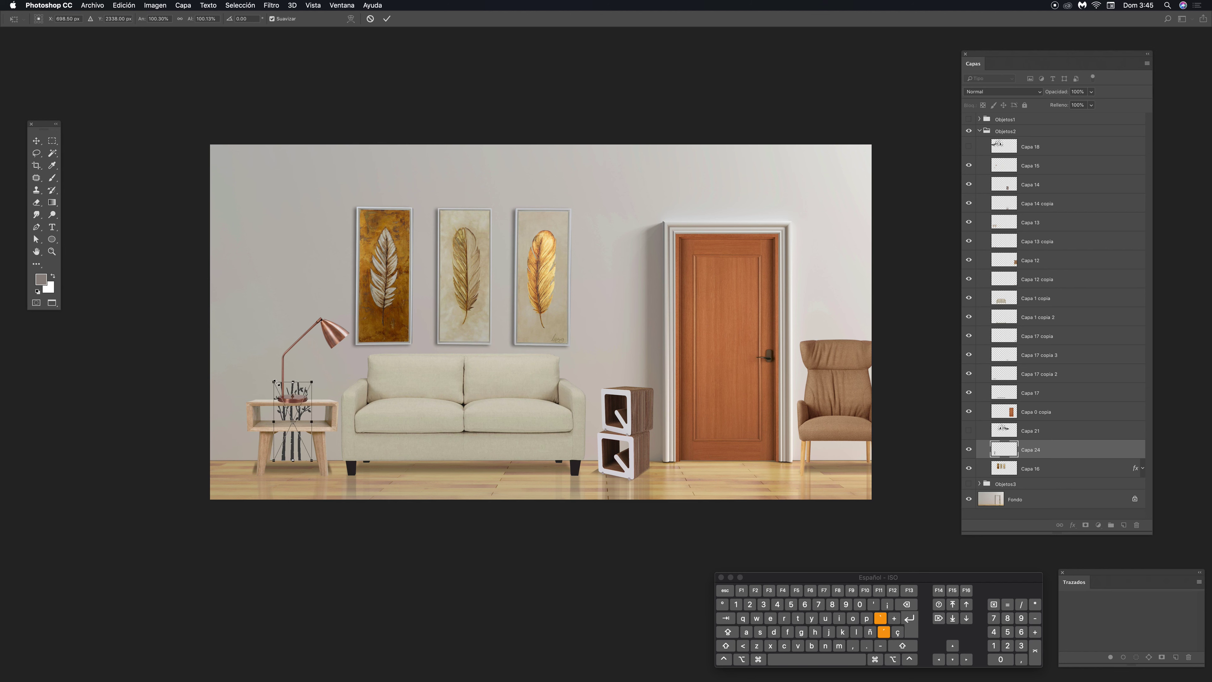
Scale the trees up to about 290%, keeping their bases at the floor line, and apply the transformation
{"action": "left_click_drag", "start_coordinate": [277, 382], "coordinate": [233, 300]}
{"action": "left_click_drag", "start_coordinate": [312, 300], "coordinate": [354, 233]}
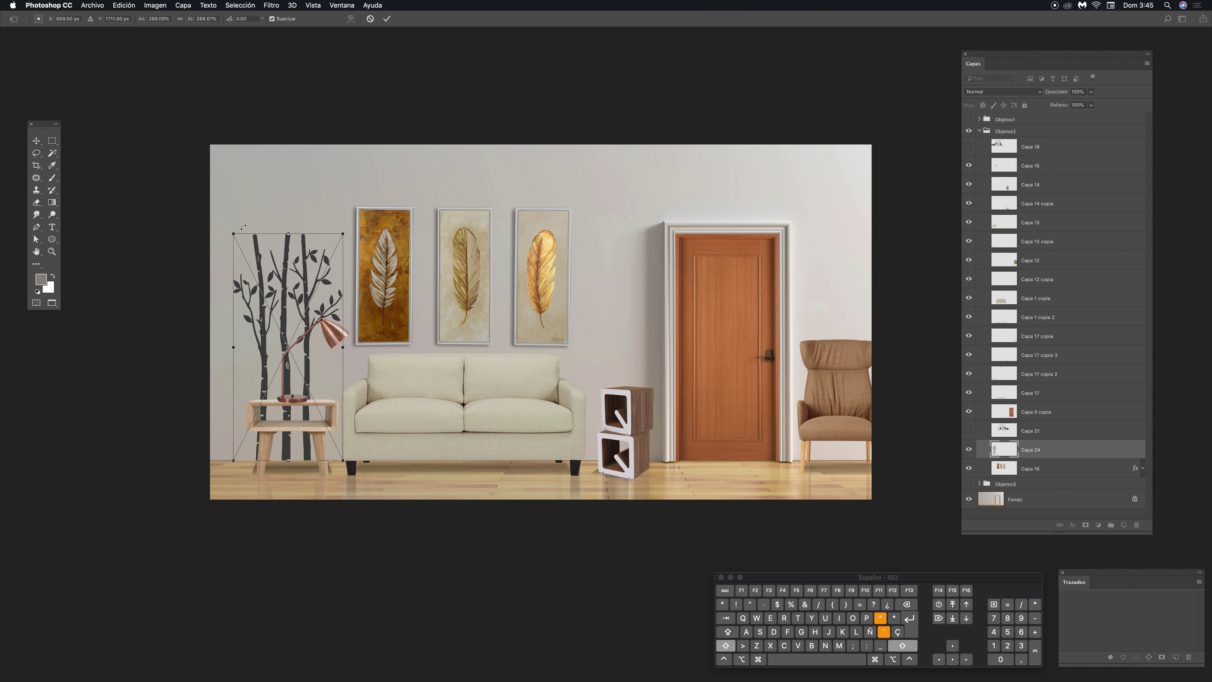
{"action": "left_click_drag", "start_coordinate": [234, 234], "coordinate": [233, 232]}
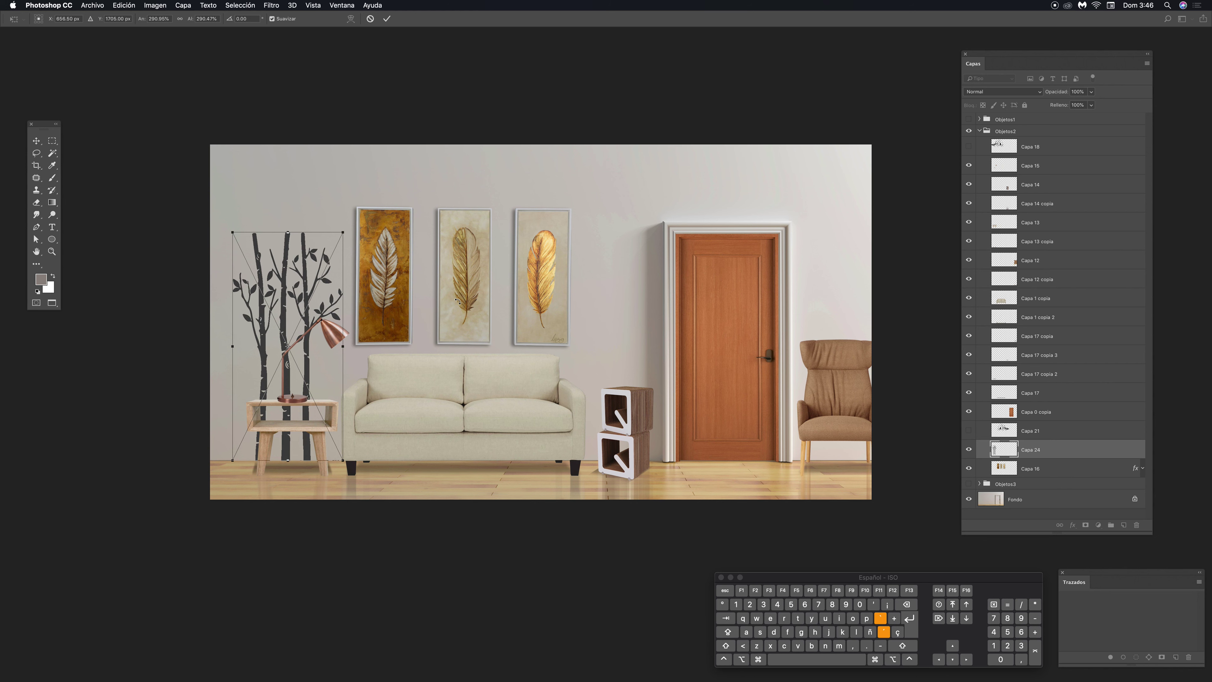
{"action": "key", "text": "Return"}
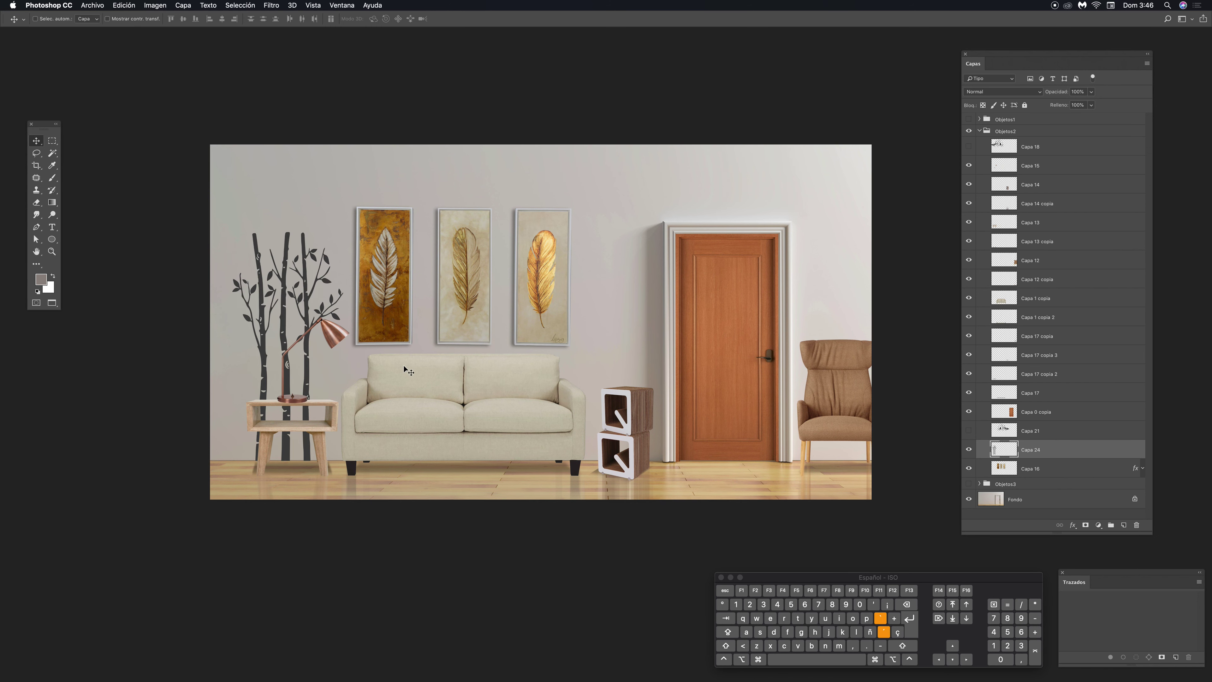
Lower the opacity of the tree layer Capa 24 to 88%
{"action": "left_click", "coordinate": [1092, 104]}
{"action": "left_click", "coordinate": [1073, 105]}
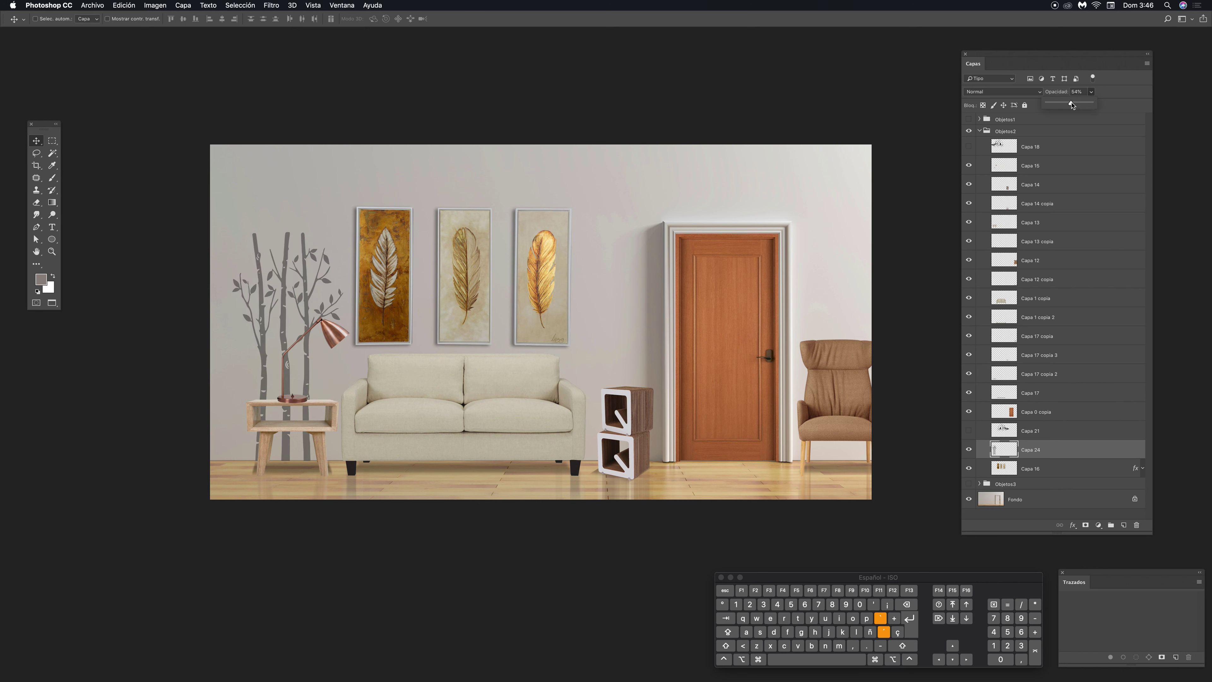
{"action": "left_click_drag", "start_coordinate": [1076, 105], "coordinate": [1087, 103]}
{"action": "left_click", "coordinate": [1028, 58]}
Apply a slight Gaussian Blur to the tree layer to soften its sharp edges
{"action": "key", "text": "z"}
{"action": "left_click_drag", "start_coordinate": [307, 289], "coordinate": [331, 274]}
{"action": "left_click_drag", "start_coordinate": [266, 117], "coordinate": [379, 261]}
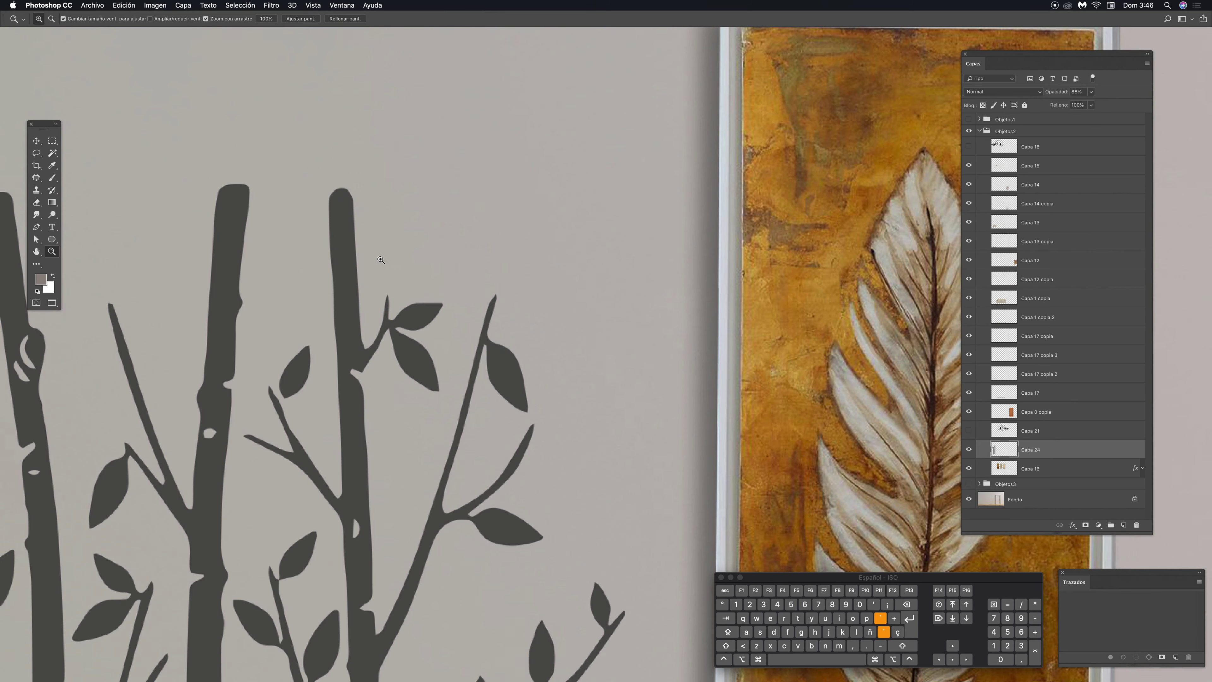
{"action": "left_click", "coordinate": [270, 6]}
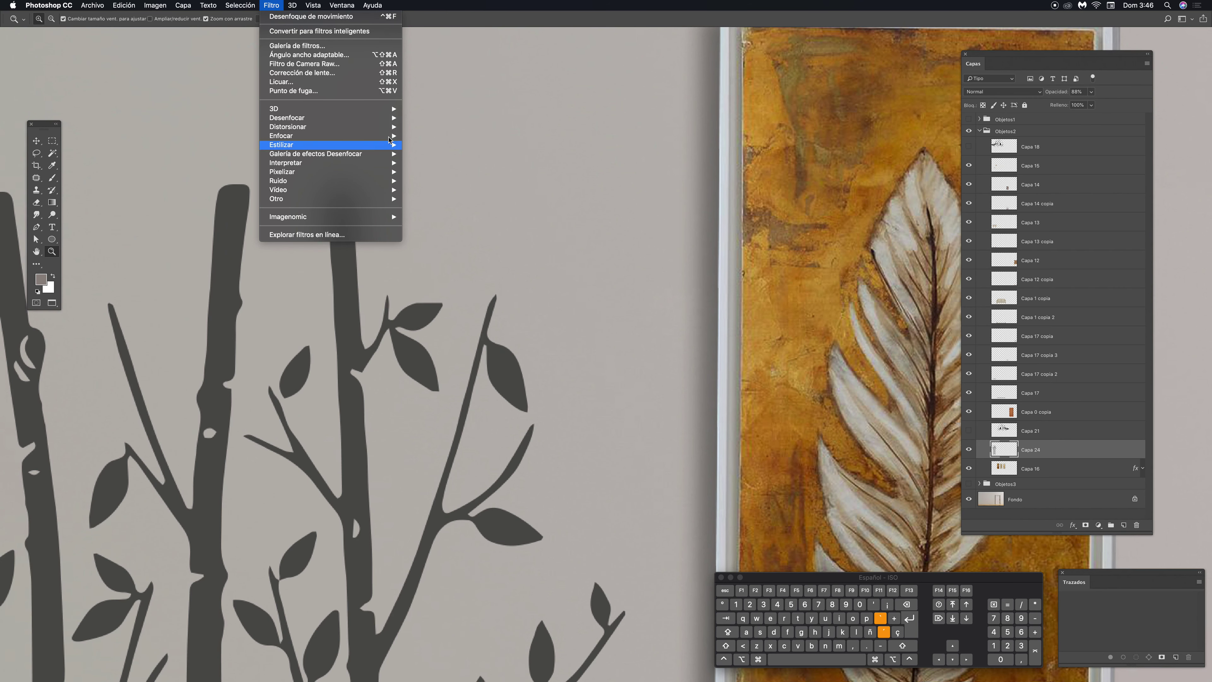
{"action": "mouse_move", "coordinate": [391, 125]}
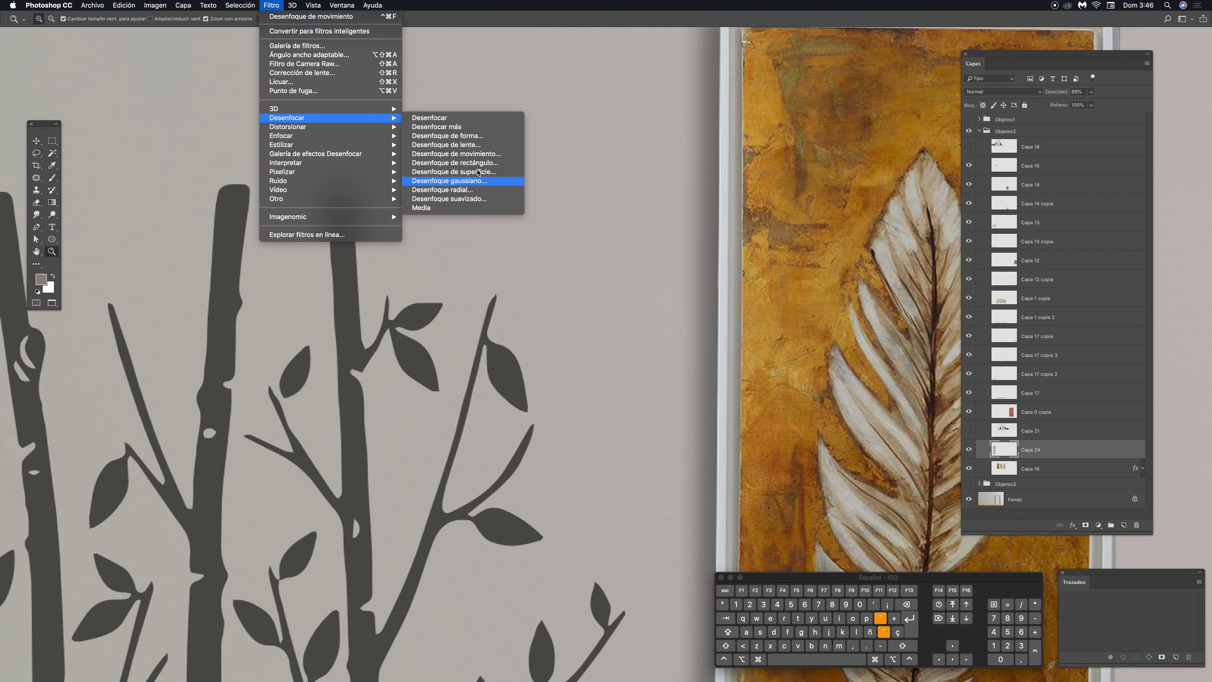
{"action": "left_click", "coordinate": [477, 180]}
{"action": "left_click_drag", "start_coordinate": [656, 234], "coordinate": [637, 233]}
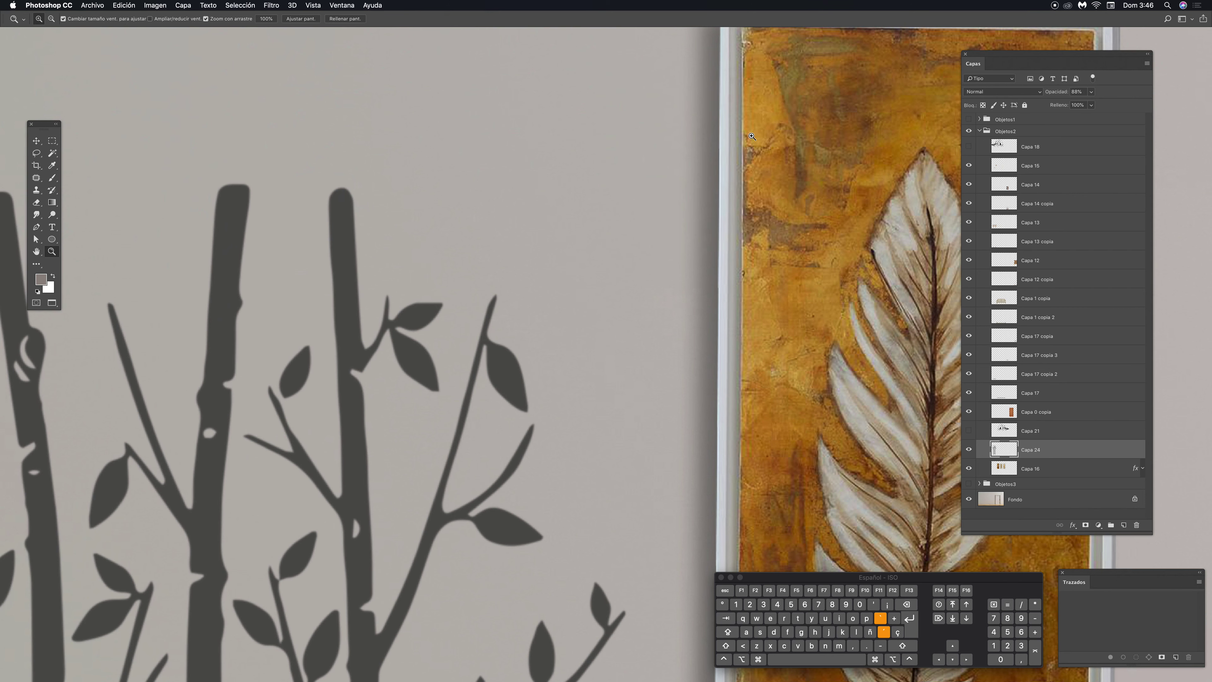
Shift the trees slightly along the wall, away from the feather paintings, and review the whole room
{"action": "key", "text": "super+0"}
{"action": "key", "text": "v"}
{"action": "key", "text": "super"}
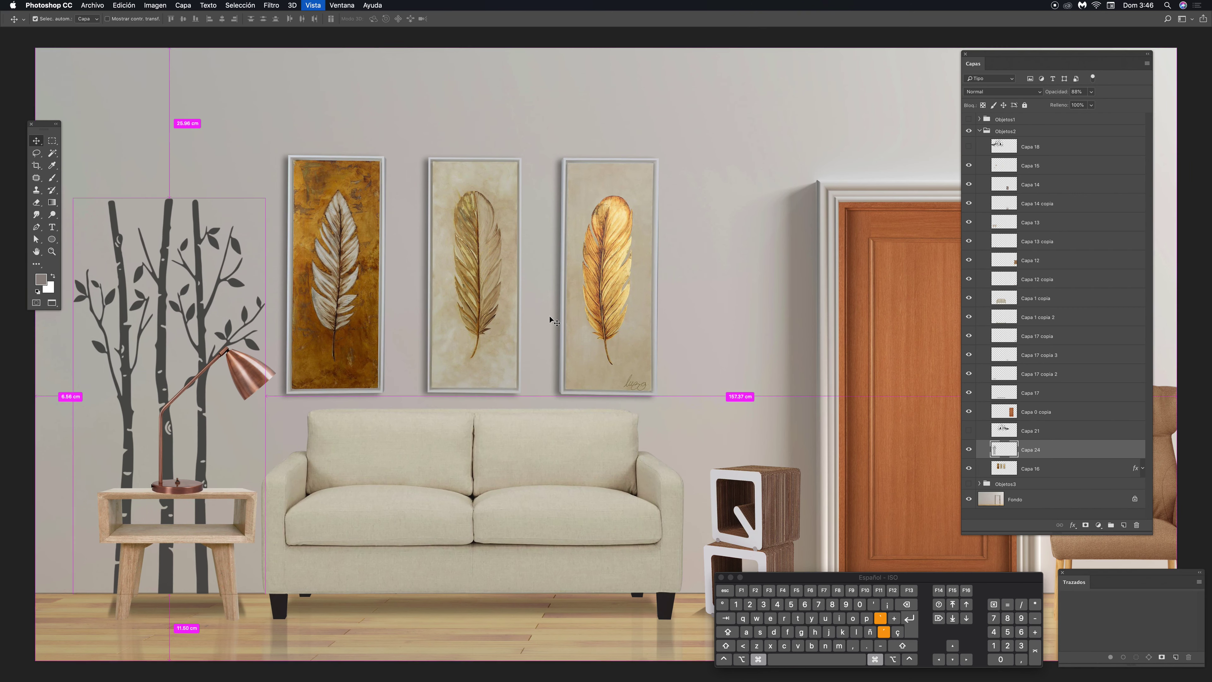
{"action": "key", "text": "super+minus"}
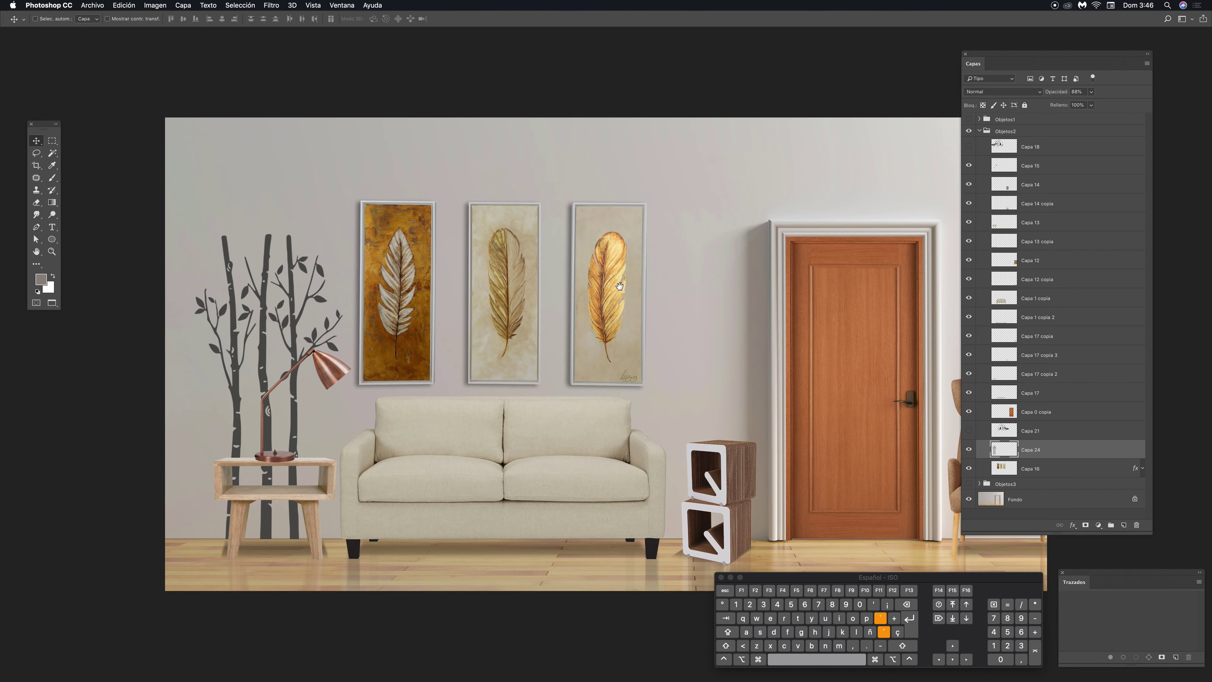
{"action": "scroll", "coordinate": [619, 286], "scroll_direction": "right", "scroll_amount": 3}
{"action": "scroll", "coordinate": [619, 286], "scroll_direction": "down", "scroll_amount": 1}
{"action": "left_click_drag", "start_coordinate": [253, 359], "coordinate": [243, 350]}
{"action": "left_click_drag", "start_coordinate": [287, 264], "coordinate": [267, 264]}
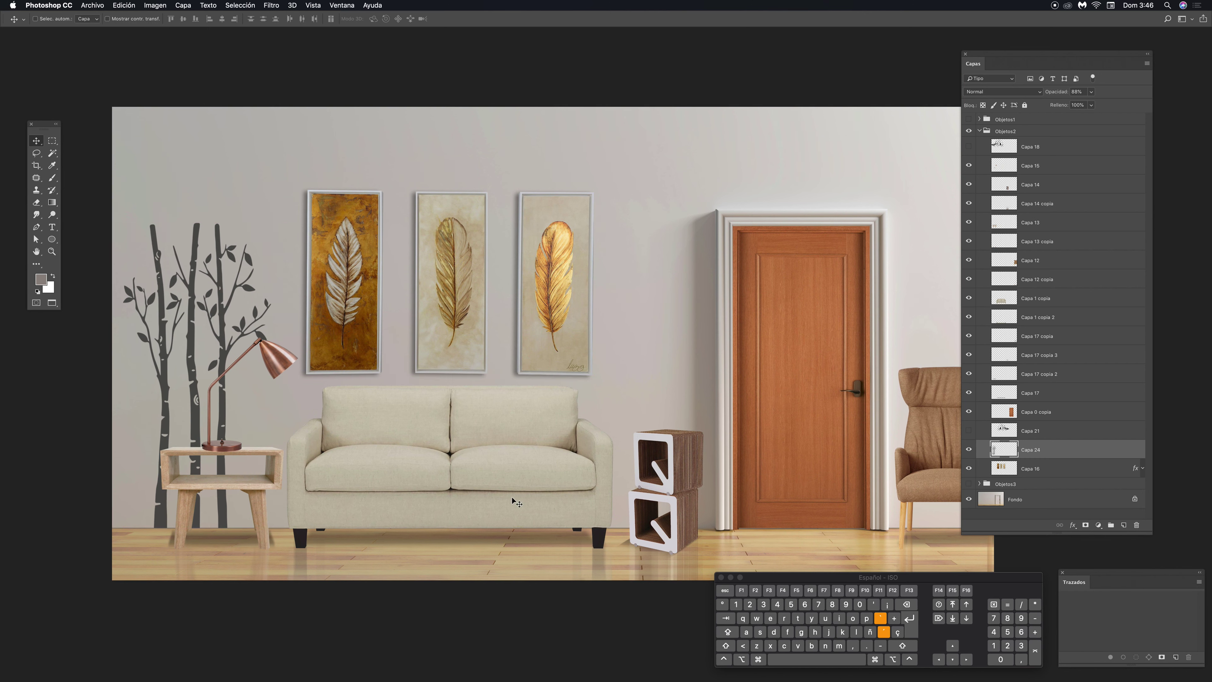
{"action": "key", "text": "super+minus"}
{"action": "left_click_drag", "start_coordinate": [594, 326], "coordinate": [517, 333]}
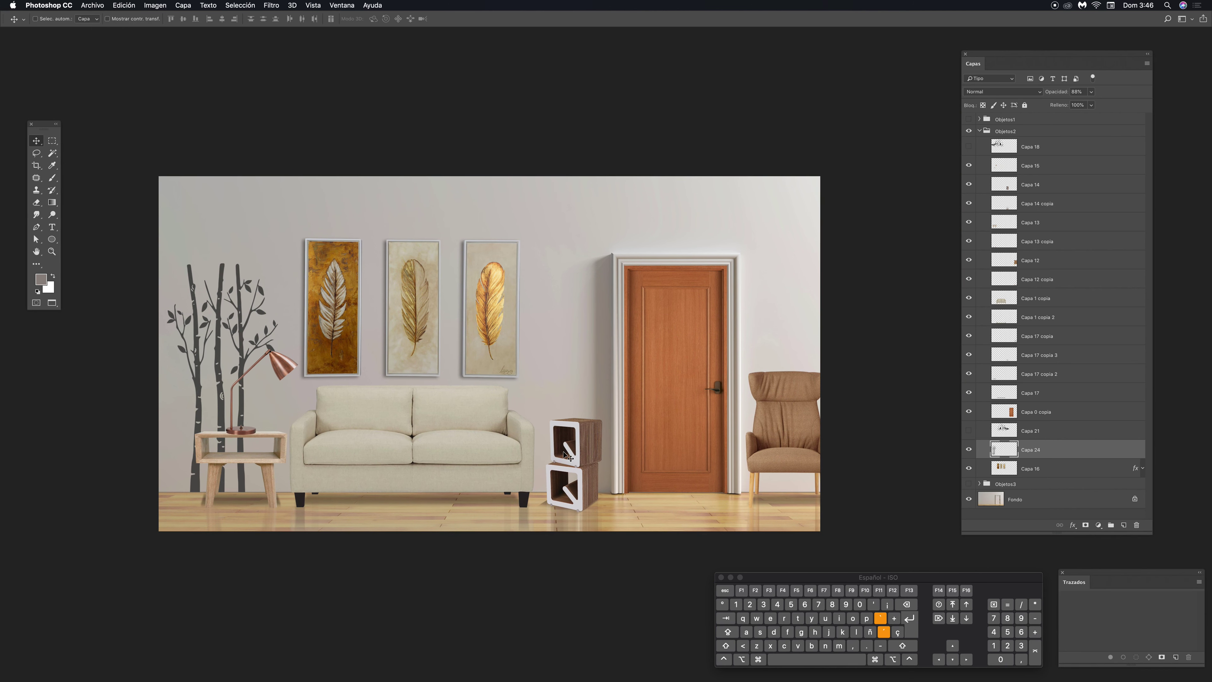